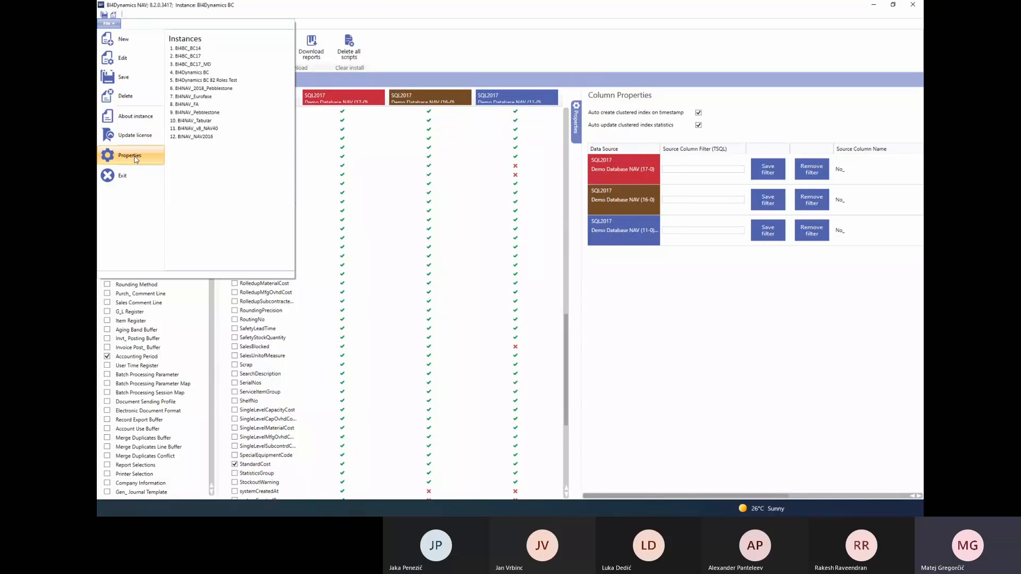
Review the Database and Options settings of the BI4Dynamics BC instance in the Edit instance dialog and close it without changes
click(141, 63)
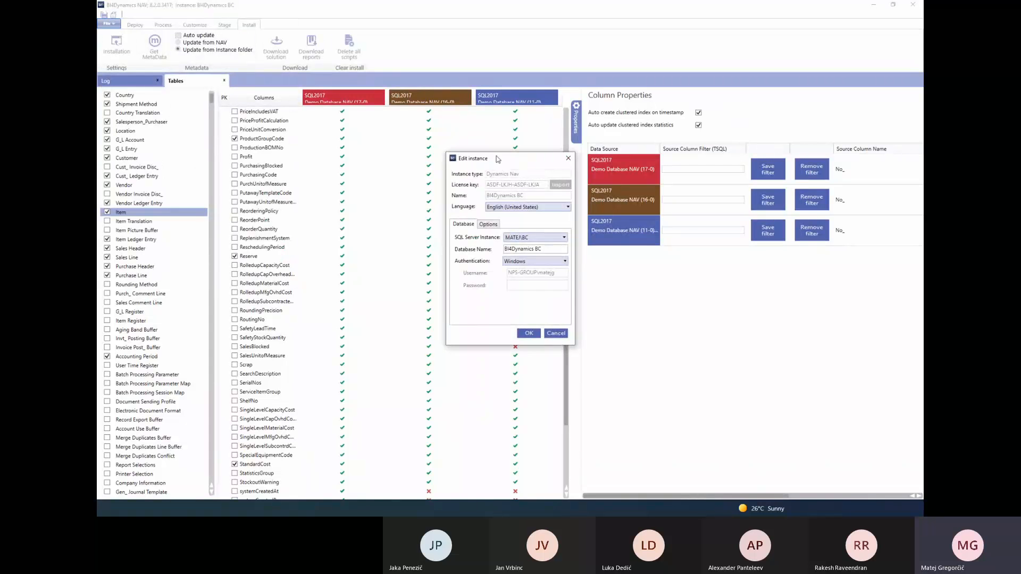
drag(497, 159, 419, 140)
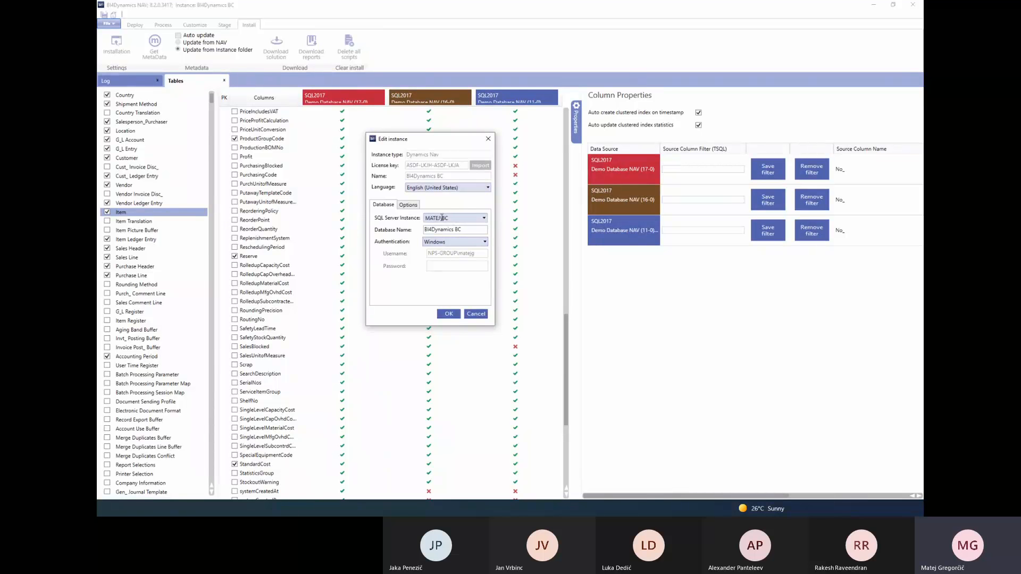
click(408, 205)
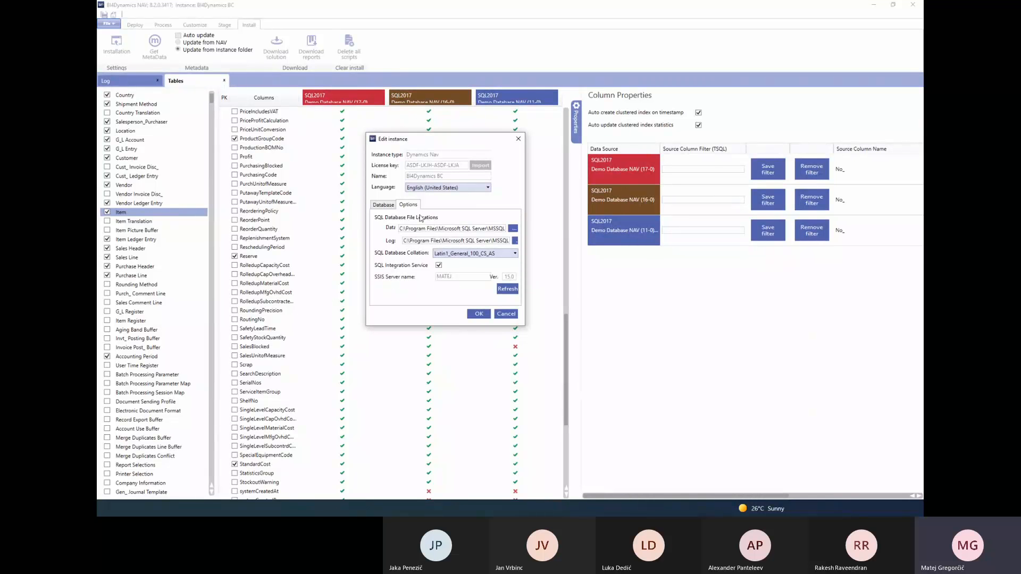
click(519, 139)
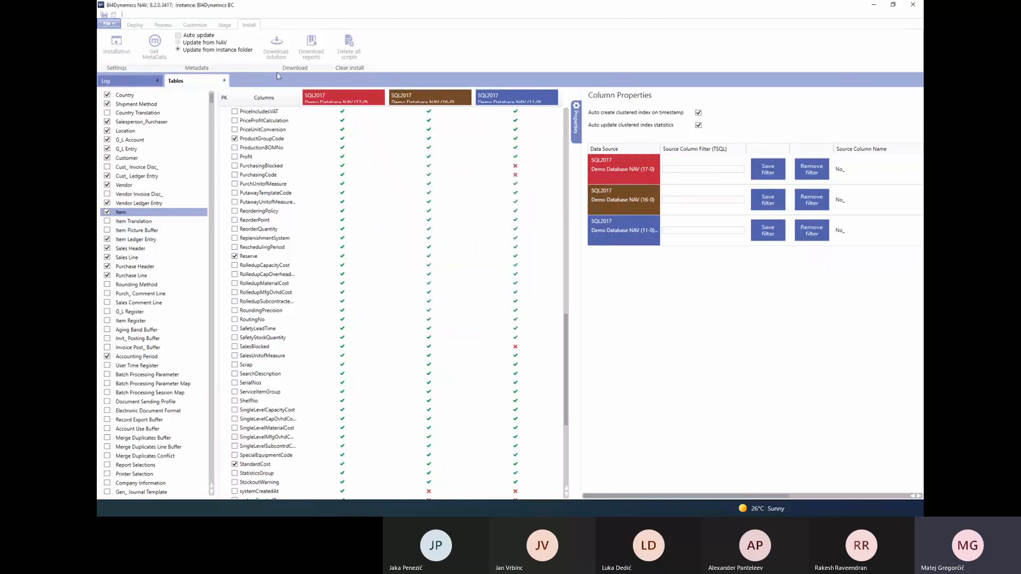
Open the instance's properties and examine the Instance Properties and Data Warehouse Properties under Instance Setup, including the decimal precision for stage tables
click(109, 23)
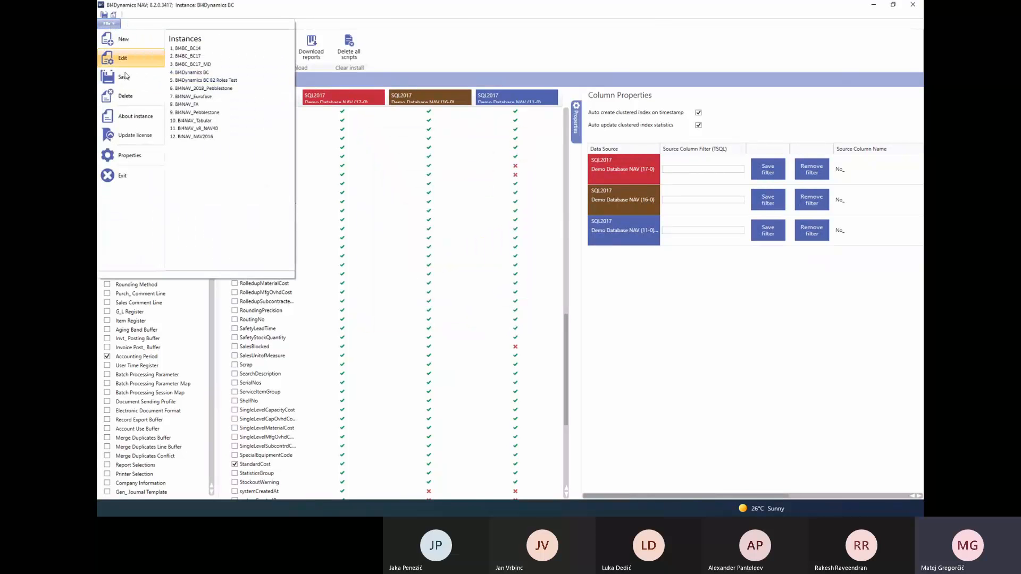
click(154, 155)
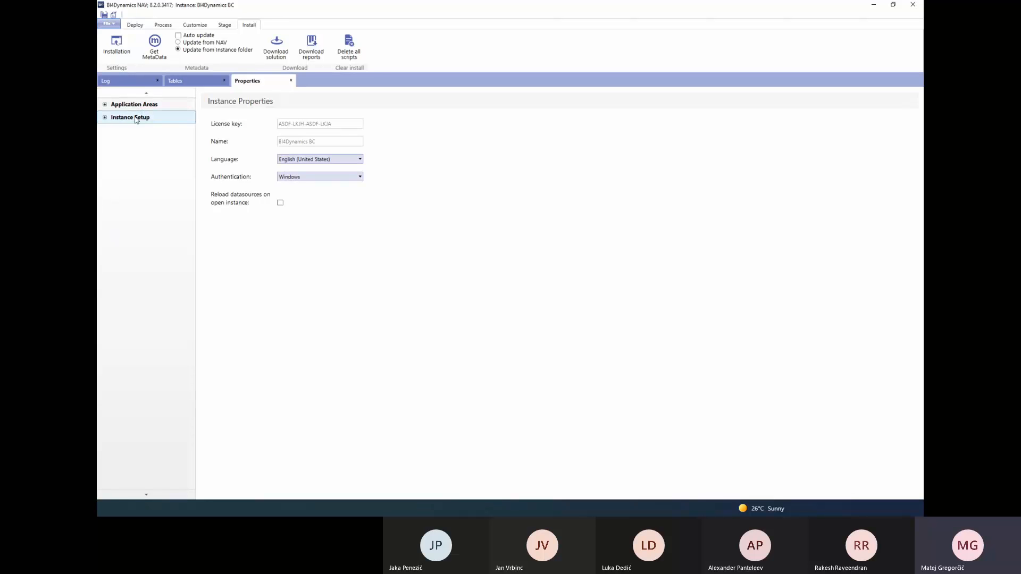
click(104, 118)
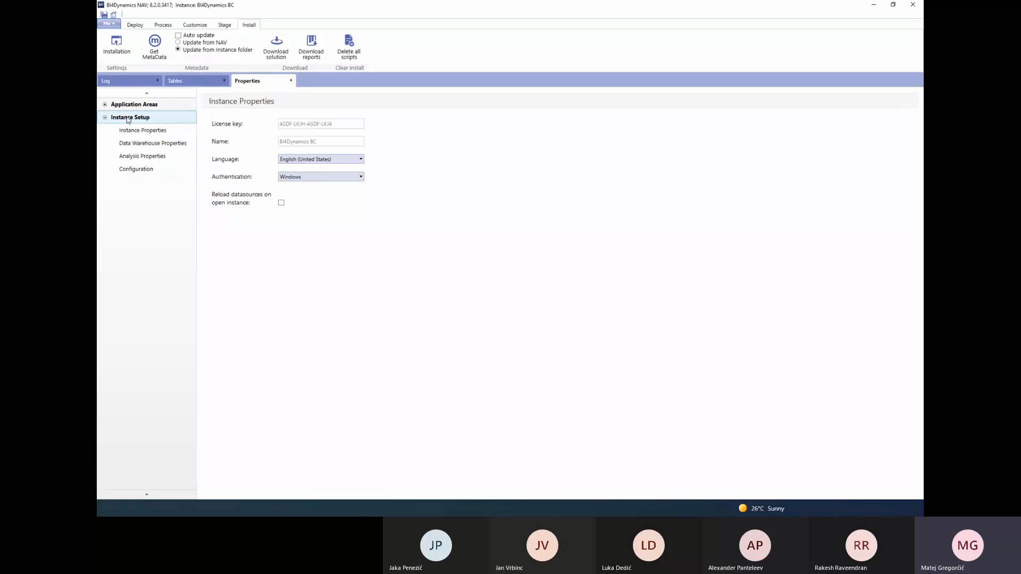
click(142, 131)
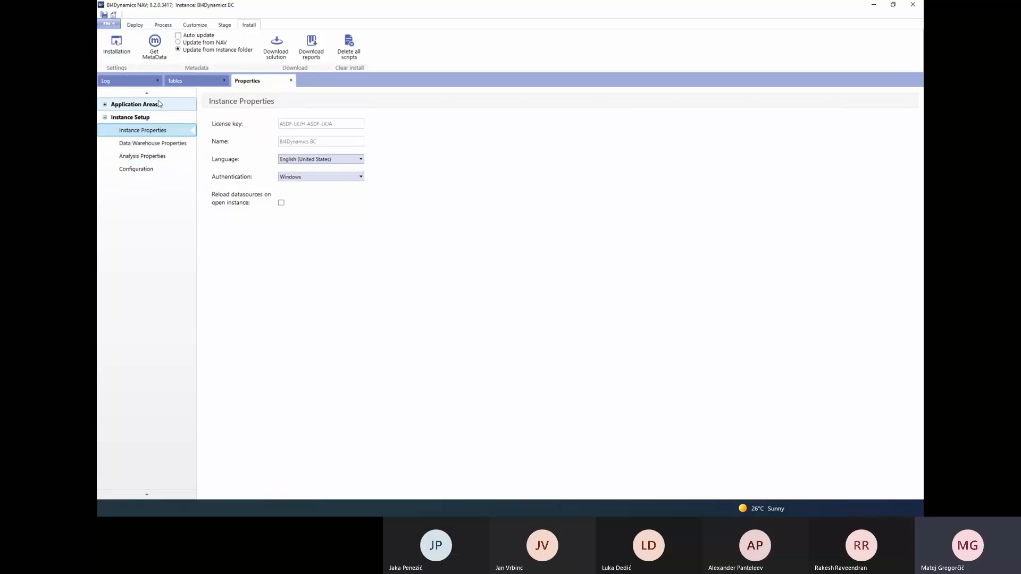
click(155, 144)
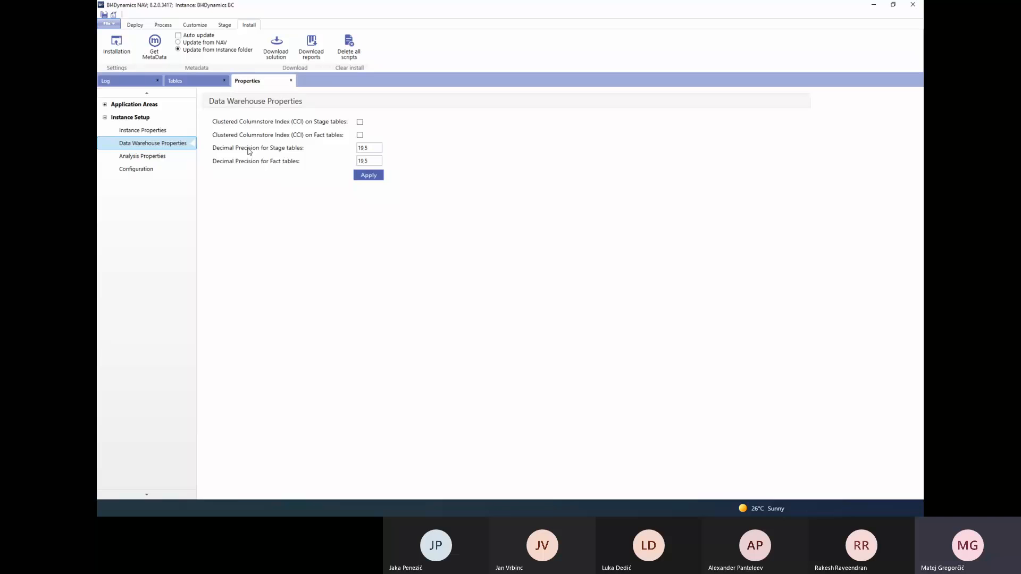
click(376, 149)
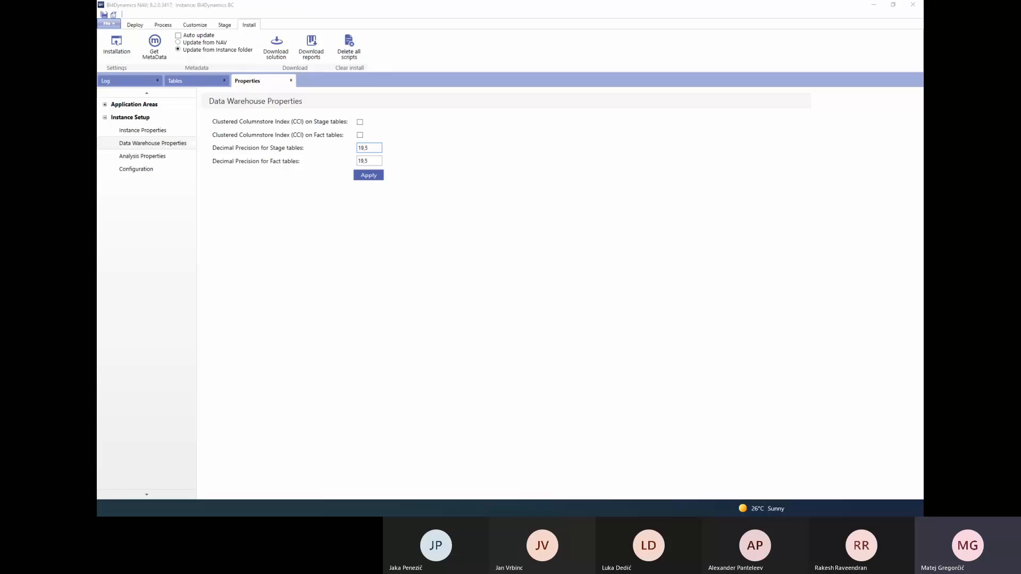
Switch to SQL Server Management Studio and examine the column data types of the stage.G_L Entry table, including CreditAmount and DebitAmount
key(alt+Tab)
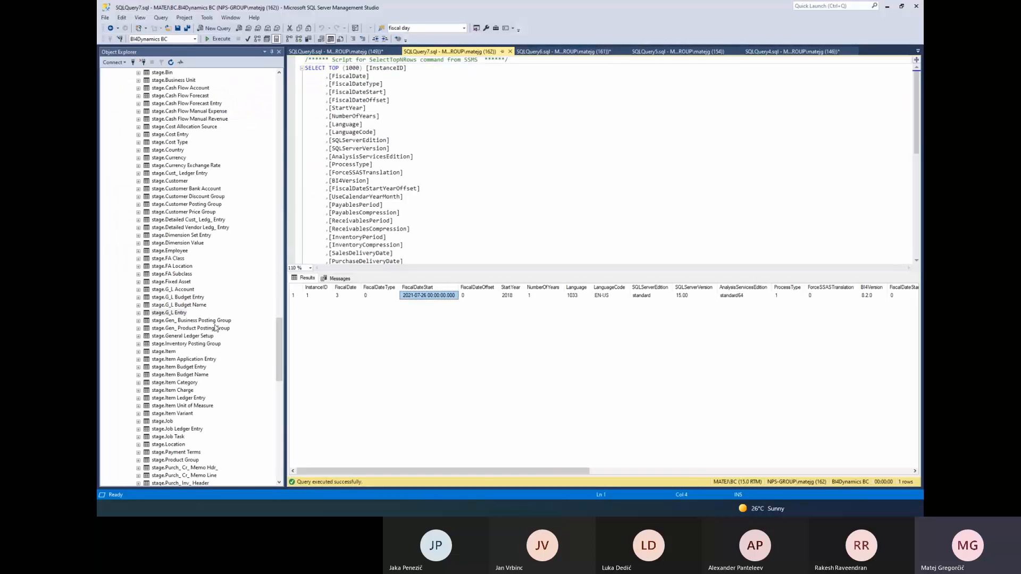
click(138, 313)
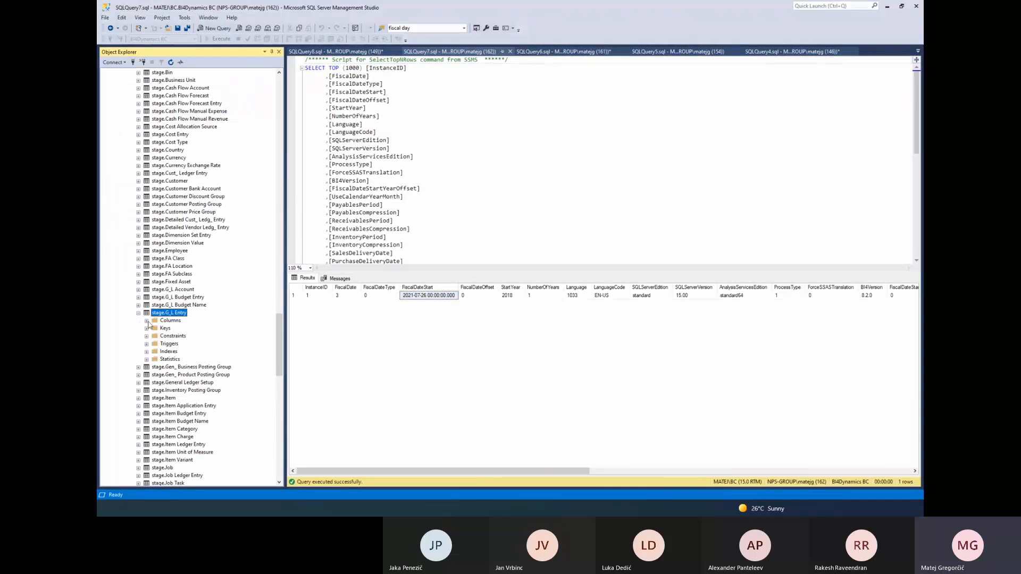
click(147, 320)
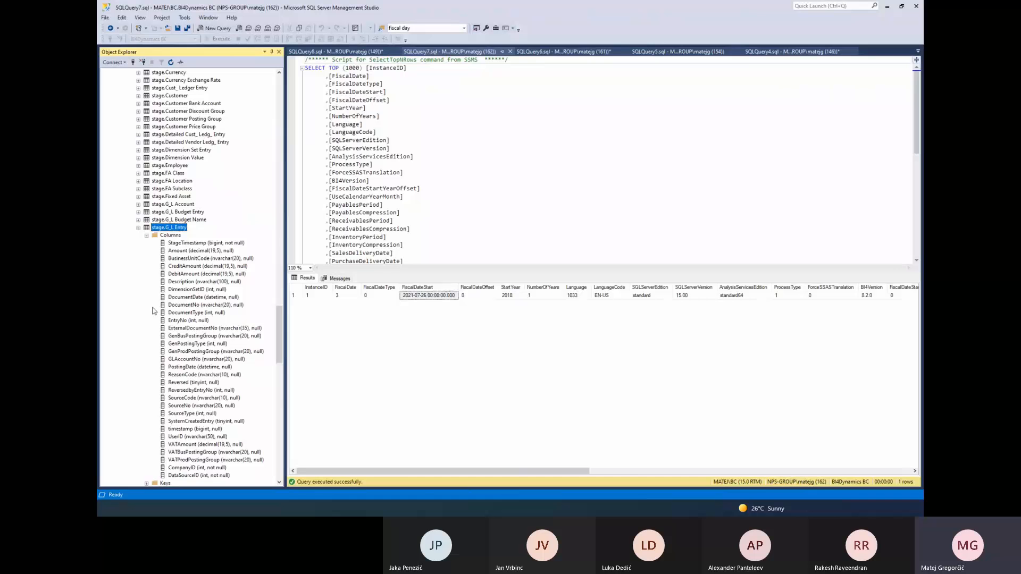
click(201, 267)
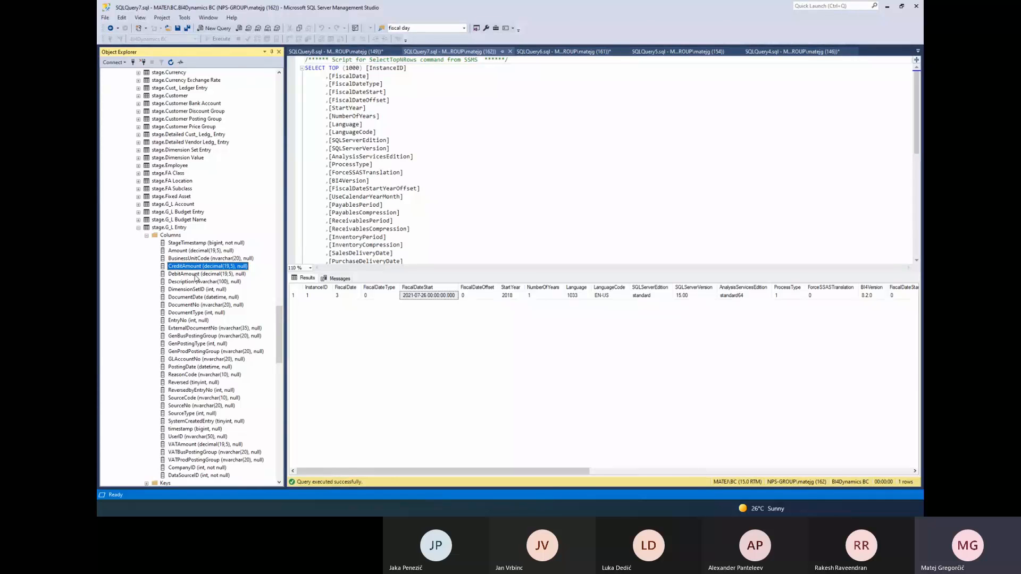
click(196, 275)
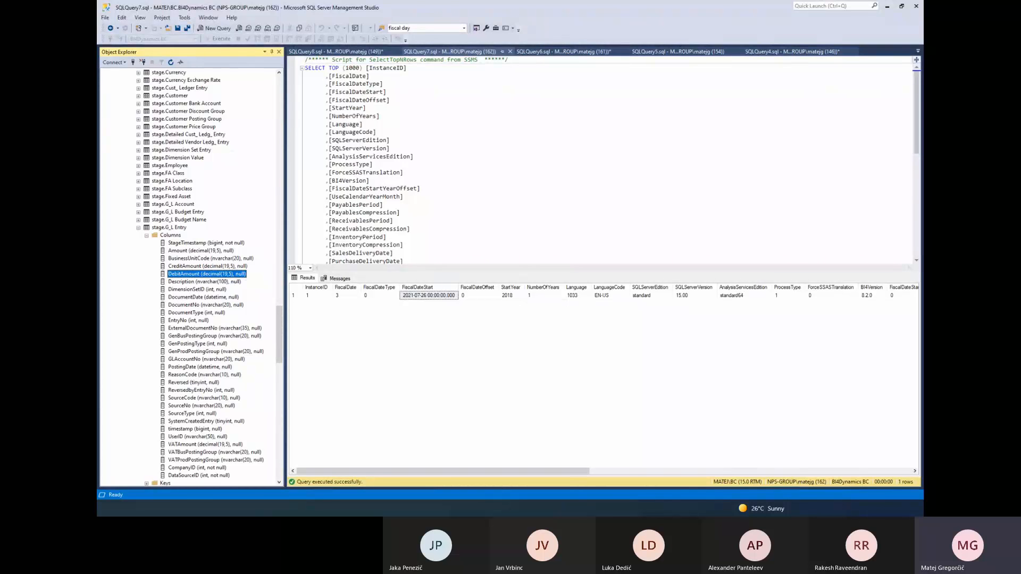
Switch back to BI4Dynamics NAV, place its window beside the database tree, and set the decimal precision for stage tables to 38,12
key(alt+Tab)
click(370, 161)
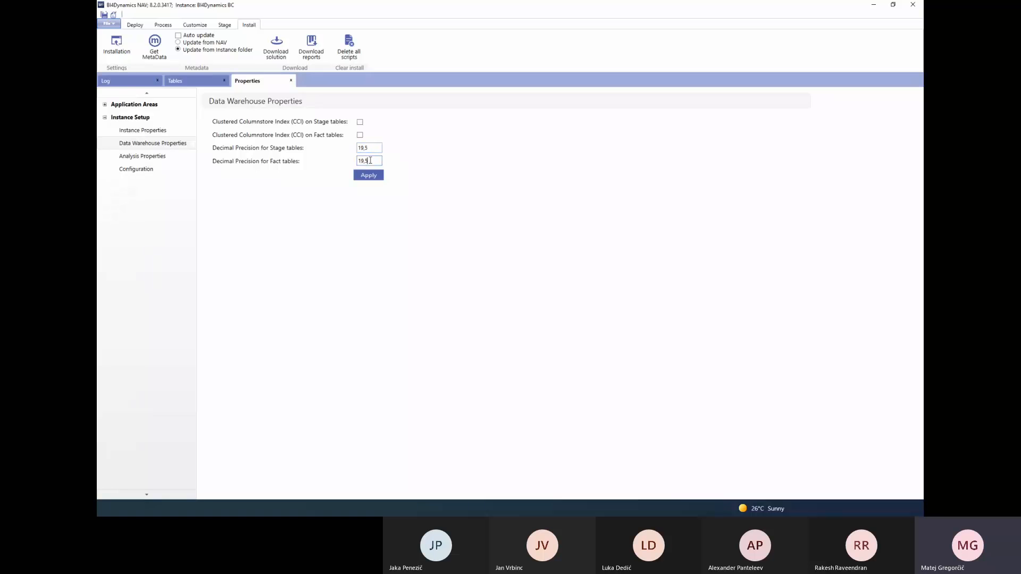
click(370, 150)
click(370, 160)
click(372, 149)
drag(372, 149, 356, 150)
click(369, 149)
drag(546, 8, 856, 92)
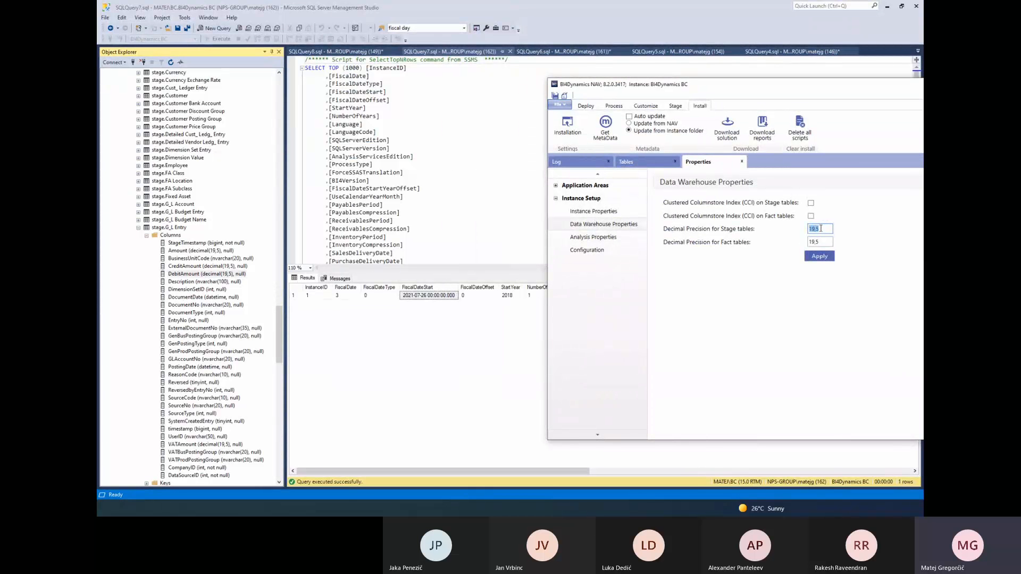
text(3)
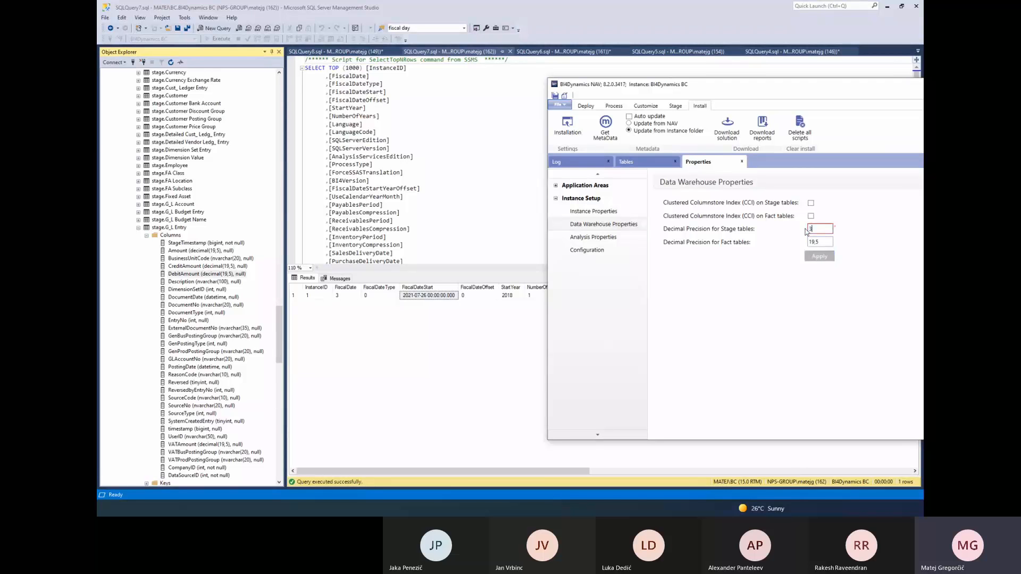
text(8.12)
drag(822, 229, 817, 228)
key(BackSpace)
key(BackSpace)
text(,12)
Set the decimal precision for fact tables to 38,12 and maximize the BI4Dynamics NAV window again
drag(823, 229, 757, 245)
key(ctrl+c)
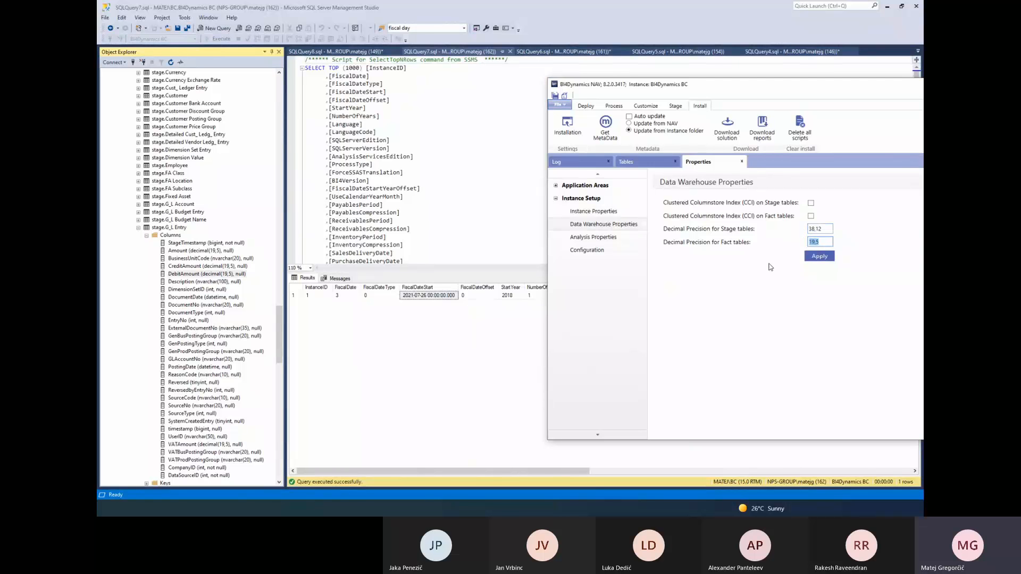
key(ctrl+v)
drag(768, 87, 562, 63)
double_click(563, 65)
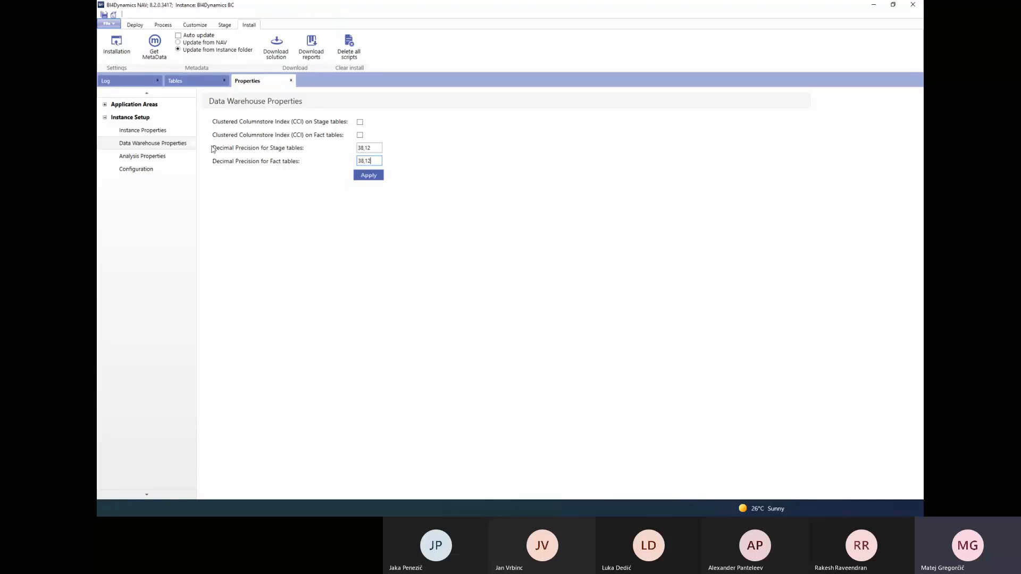
Open the Analysis Properties of the instance and examine the SQL Server instance and analysis database name
click(164, 158)
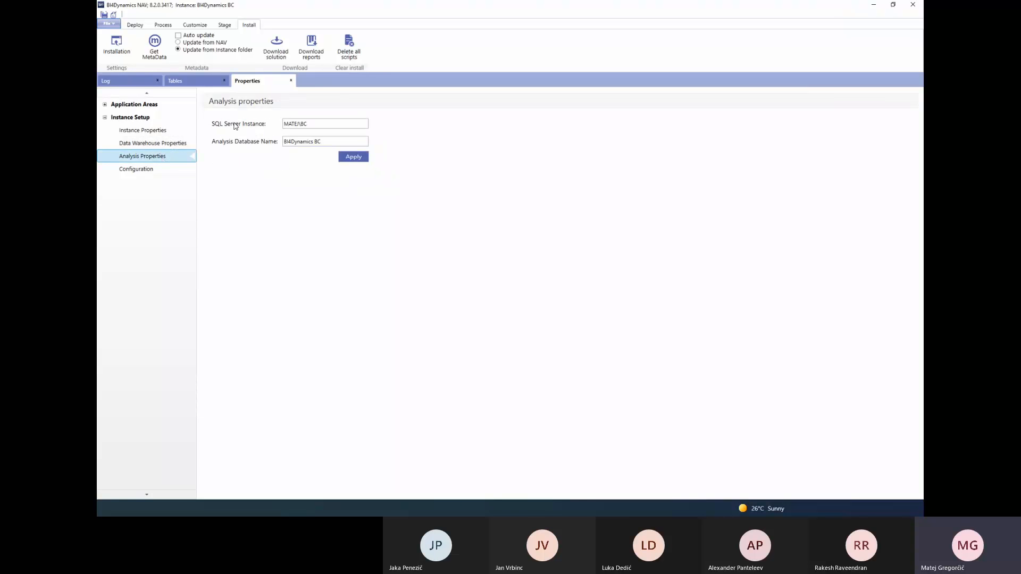
drag(312, 125, 281, 126)
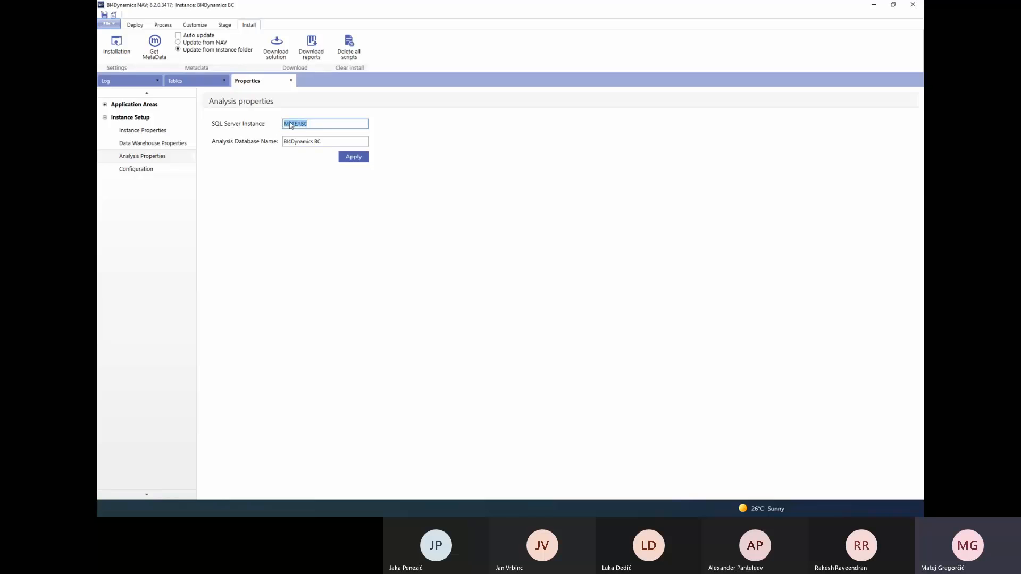
click(313, 126)
click(346, 125)
drag(307, 124, 282, 124)
click(327, 141)
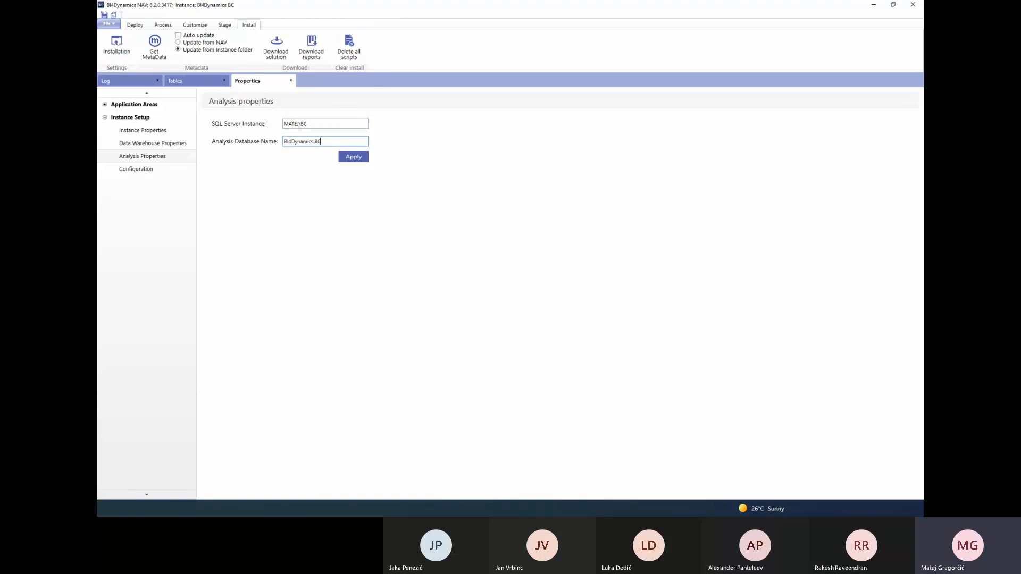
Switch to SQL Server Management Studio and collapse the stage.G_L Entry table and the BI4Dynamics BC database
key(alt+Tab)
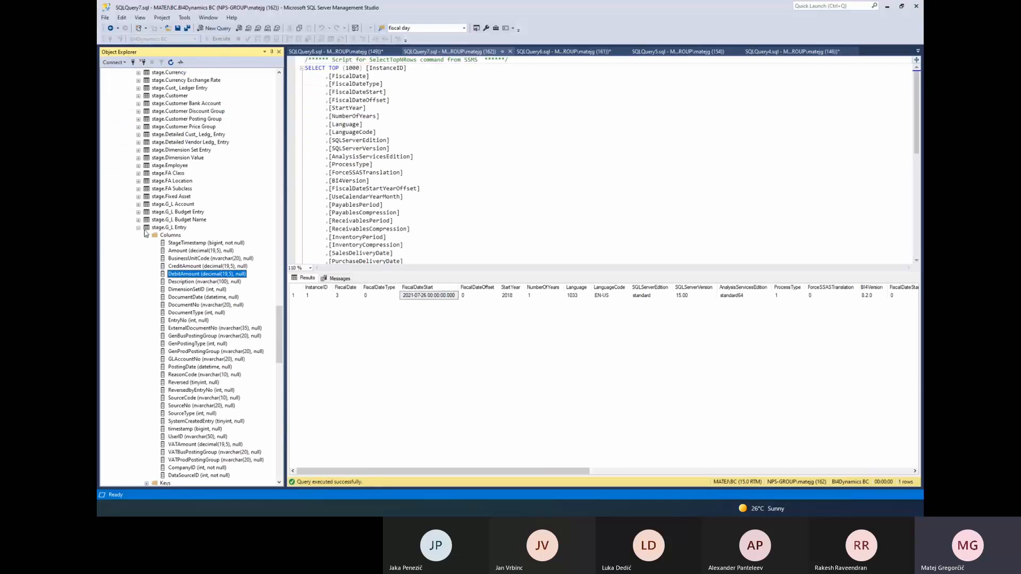
click(139, 227)
scroll(139, 226, up, 15)
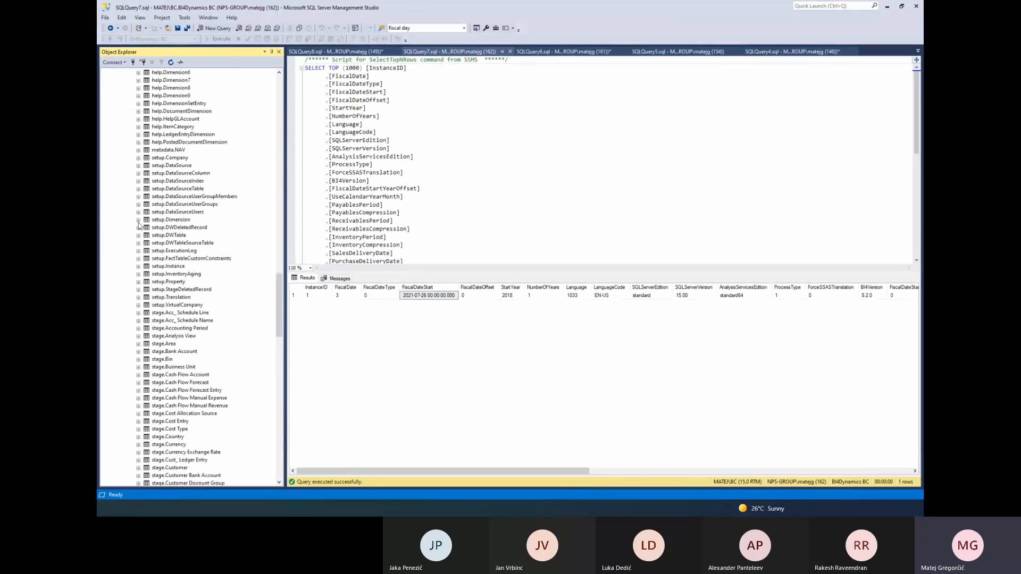
scroll(139, 226, up, 10)
click(122, 127)
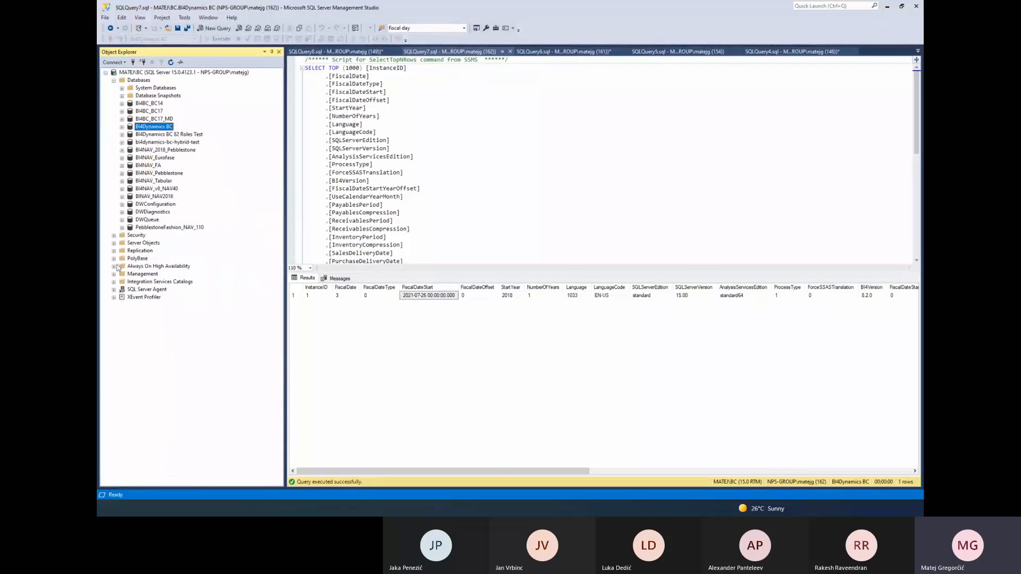
Connect to the BC instance of Analysis Services with Windows Authentication and expand its databases
click(113, 62)
click(146, 81)
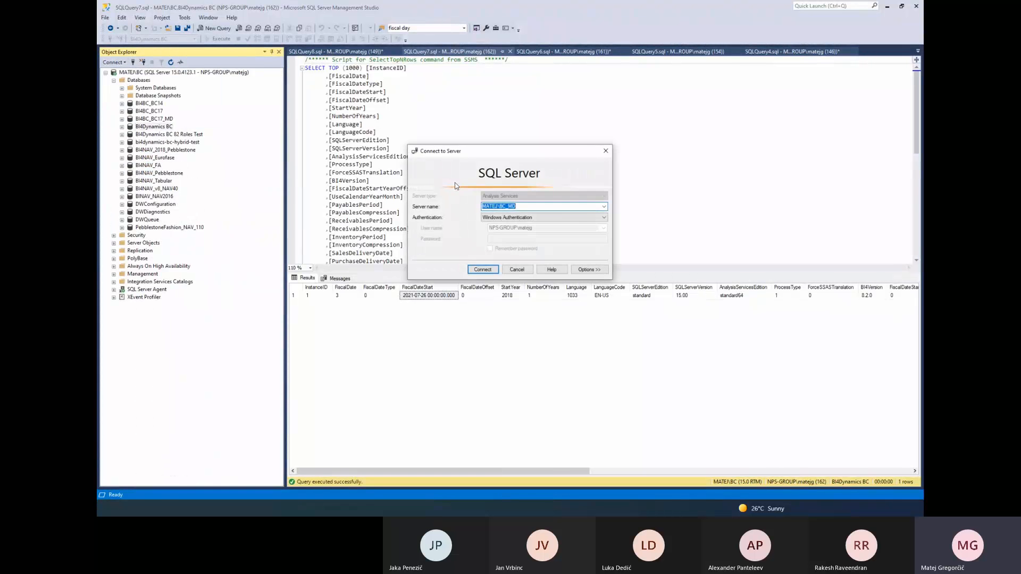
click(603, 207)
click(525, 221)
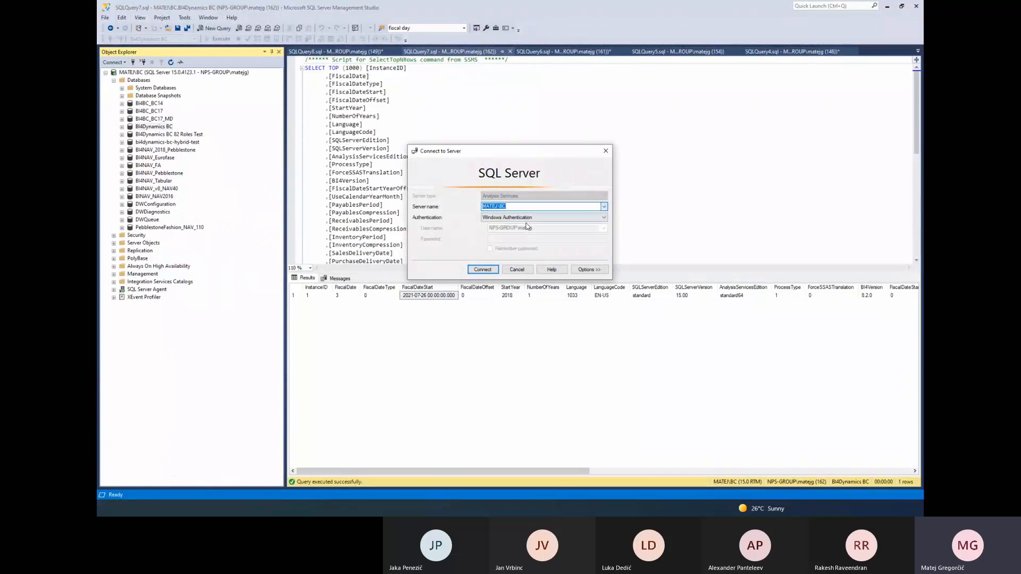
click(482, 269)
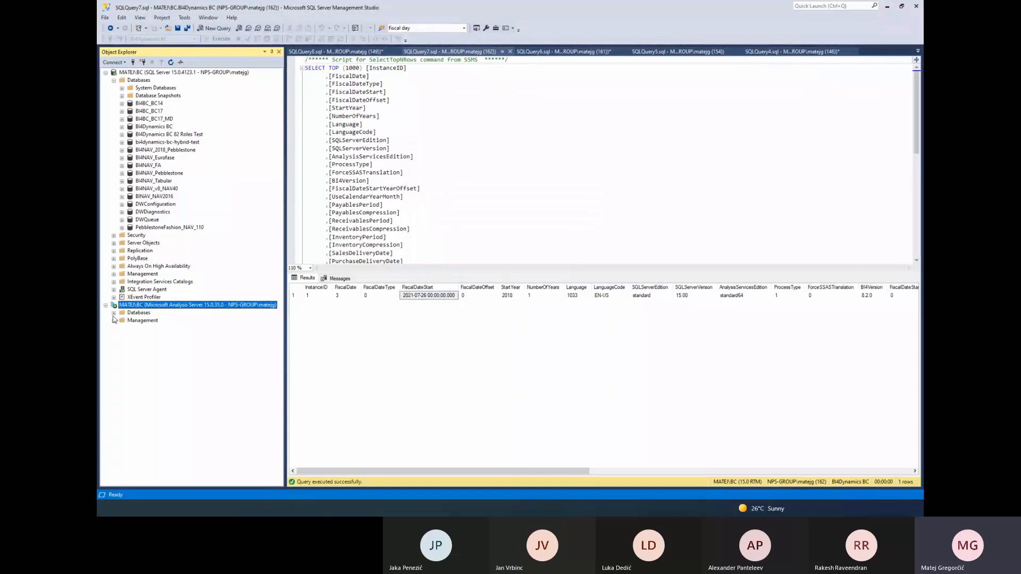
click(114, 313)
Switch back to BI4Dynamics NAV and review the Analysis Properties' server instance and database name alongside the deployment and processing options
key(alt+Tab)
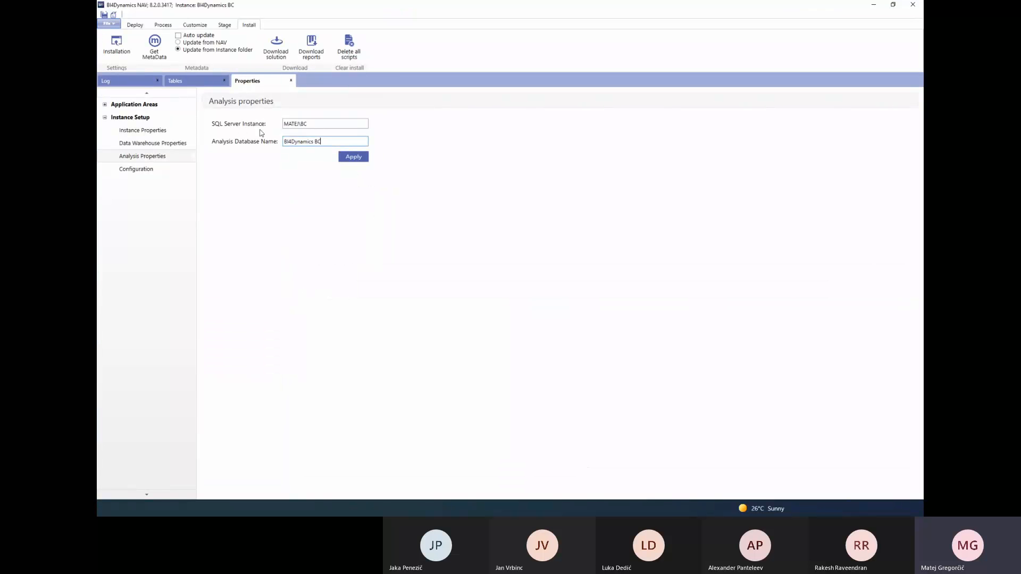
click(317, 124)
click(325, 141)
click(143, 26)
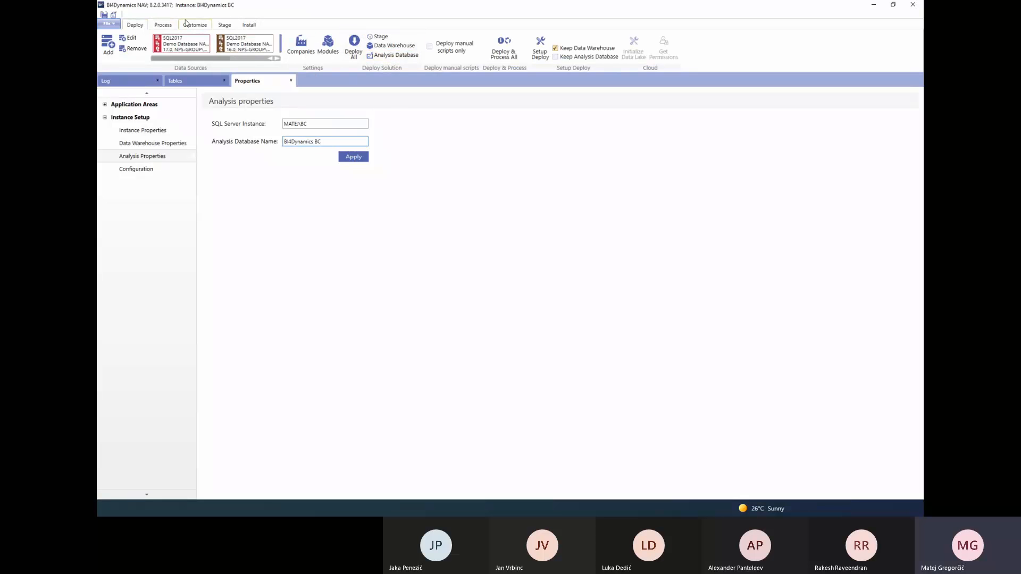
click(163, 26)
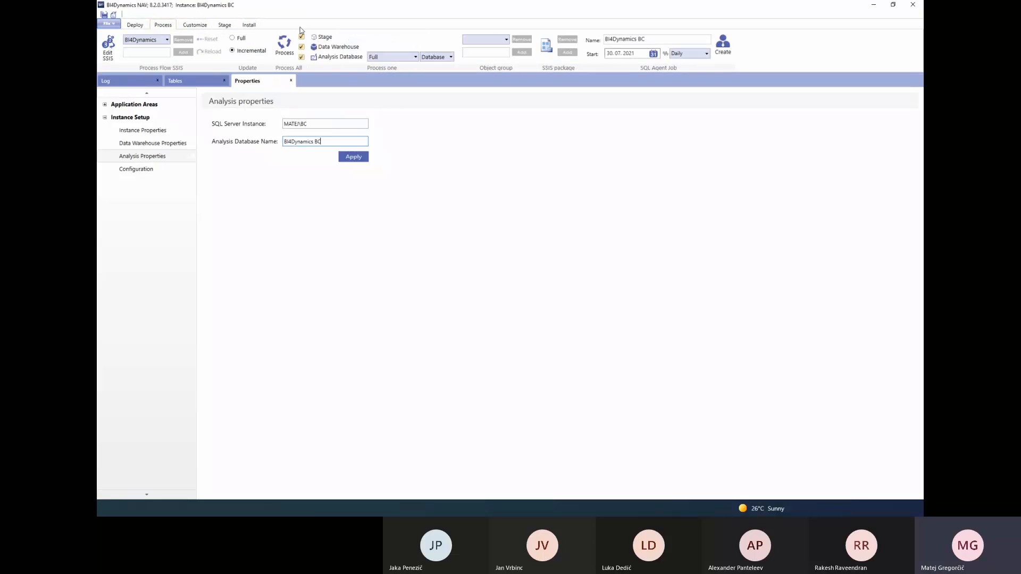
click(135, 25)
click(316, 125)
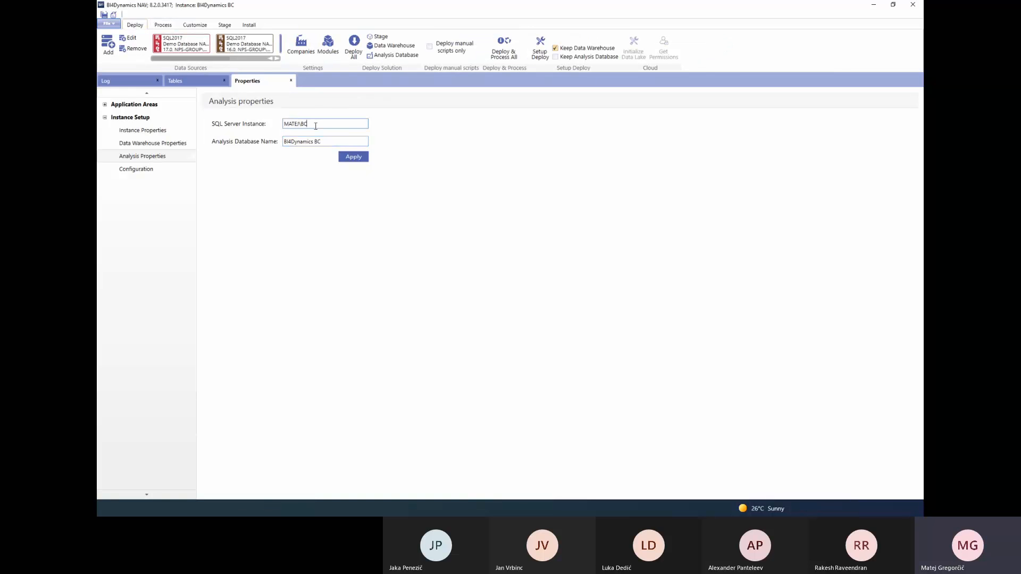
click(323, 140)
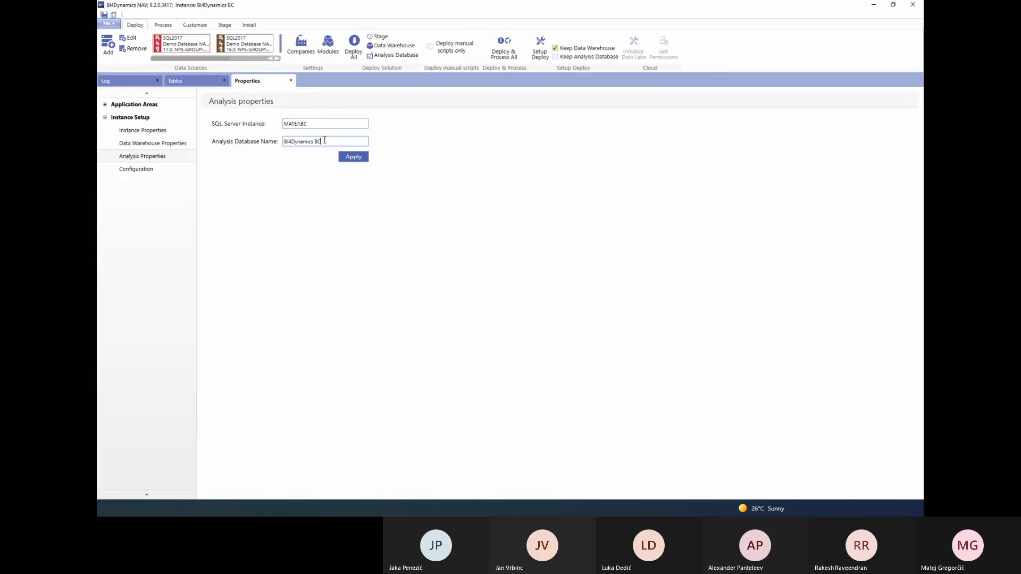
click(323, 124)
click(328, 140)
click(328, 123)
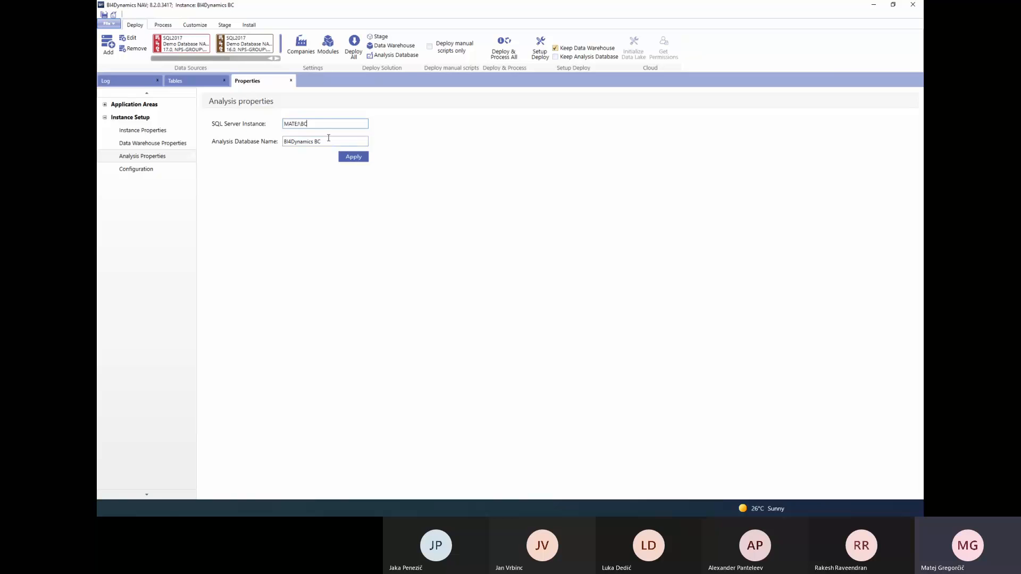
Open the Configuration settings of the instance and turn off Use Wizard On Startup
click(329, 140)
click(157, 171)
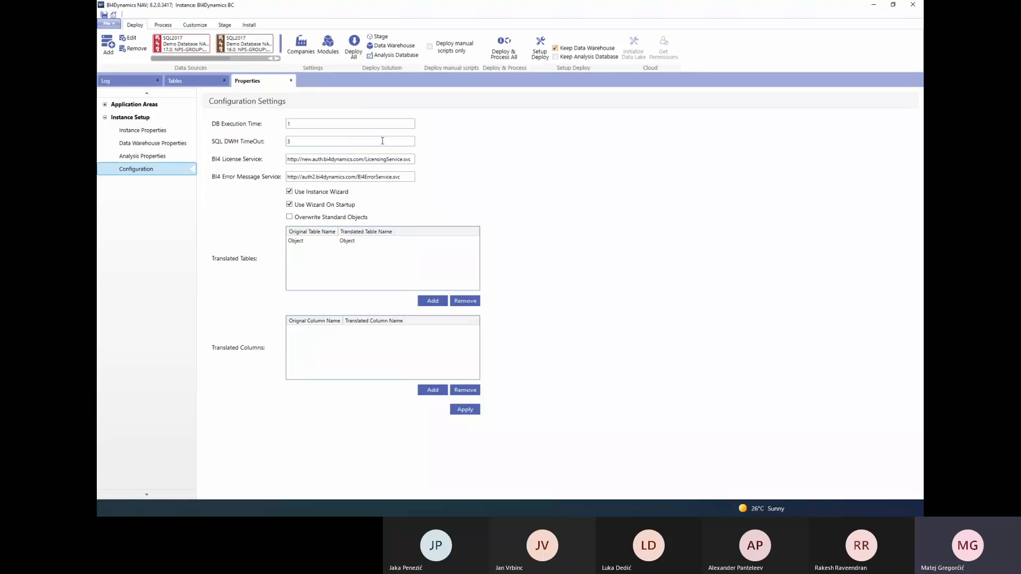
click(289, 205)
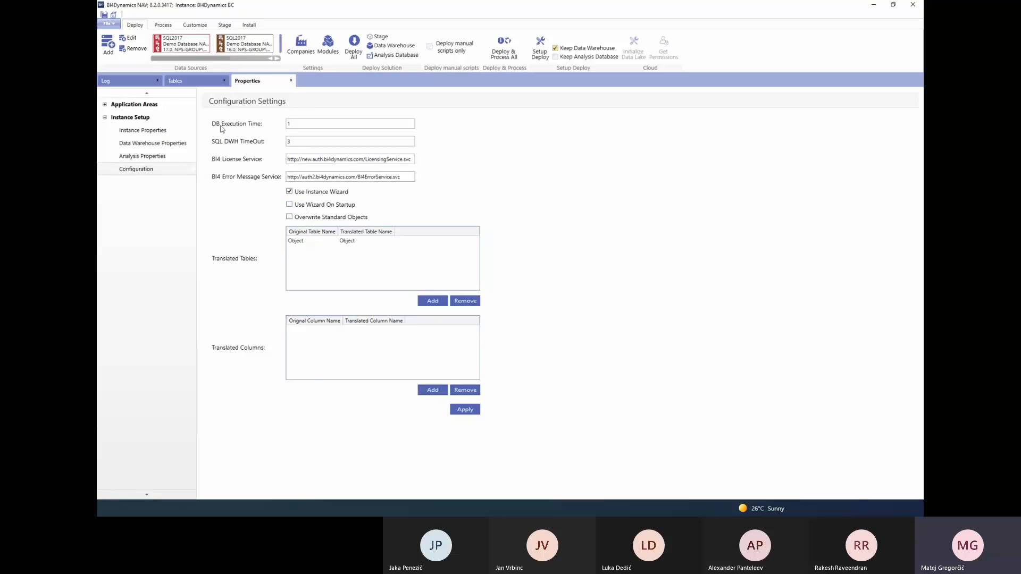
Start creating a new instance to examine the wizard's license information page, then close the wizard
click(112, 24)
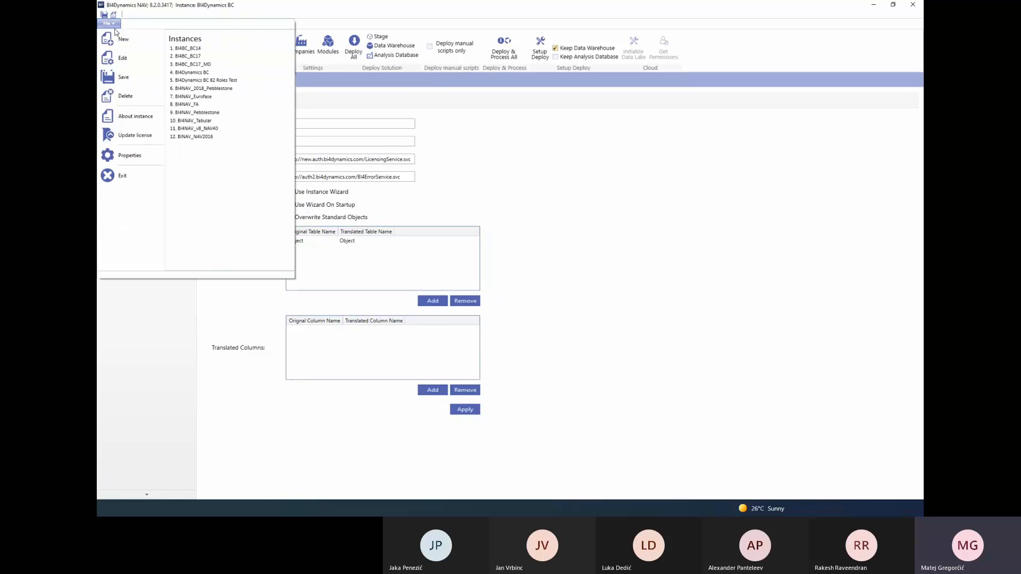
click(506, 128)
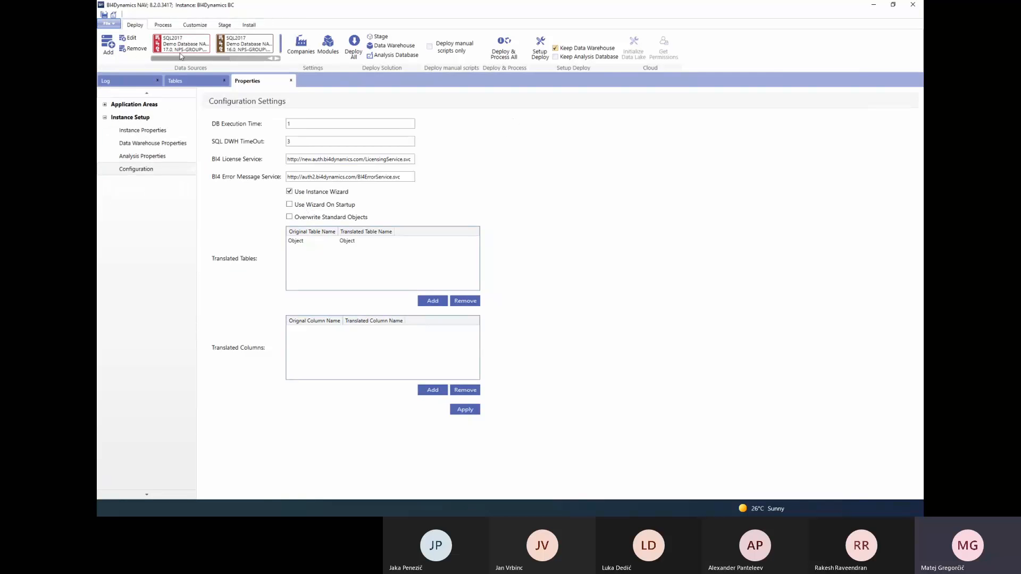
click(109, 23)
click(126, 43)
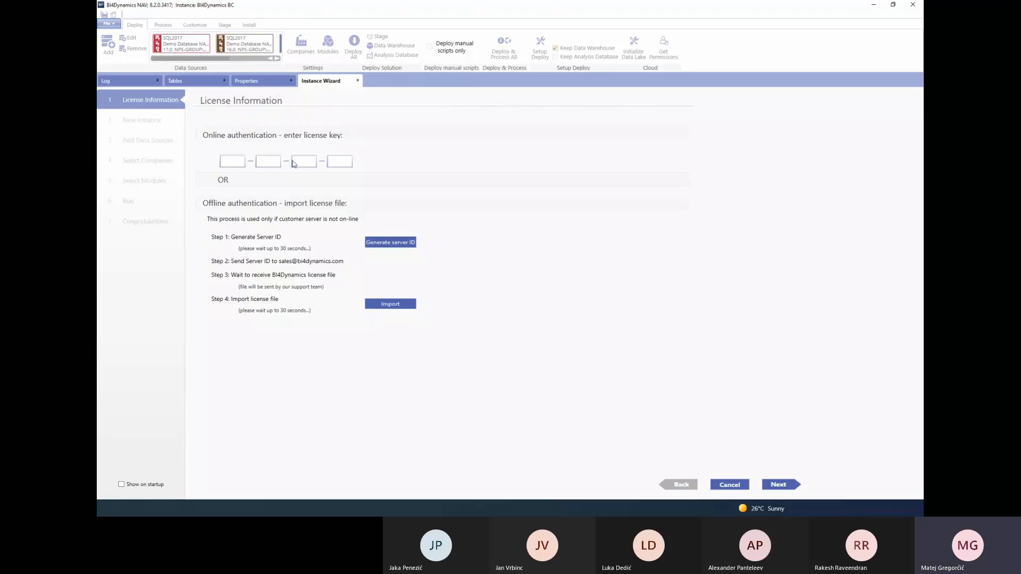
click(357, 81)
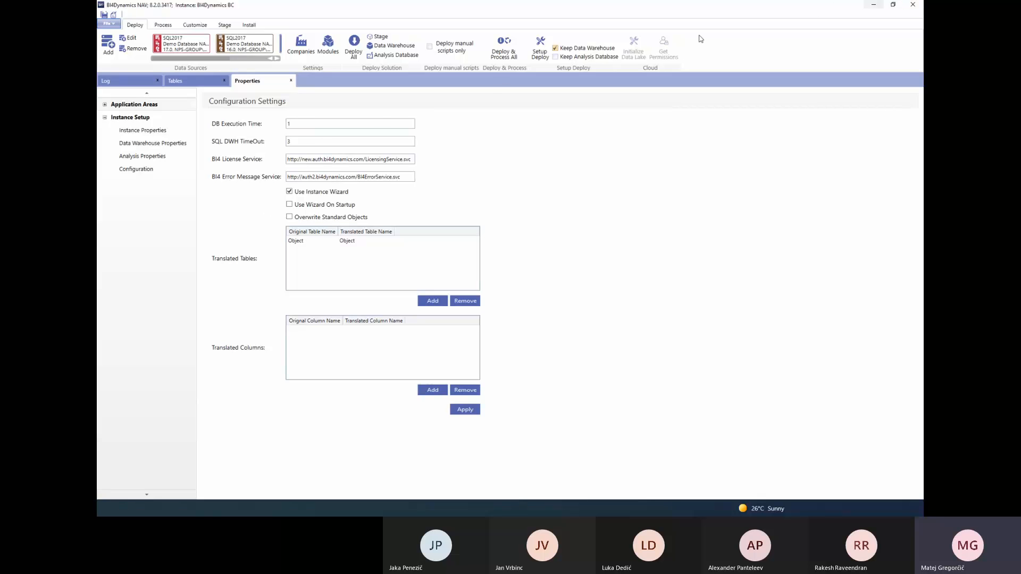
Reopen the new instance wizard to review its setup stages, close it, and look over the list of existing instances
click(109, 24)
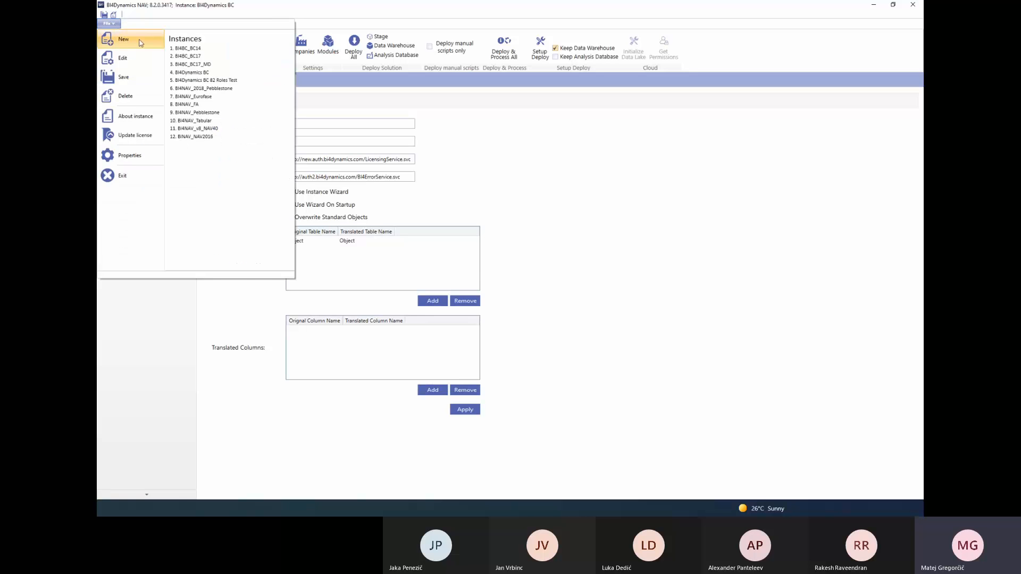
click(141, 44)
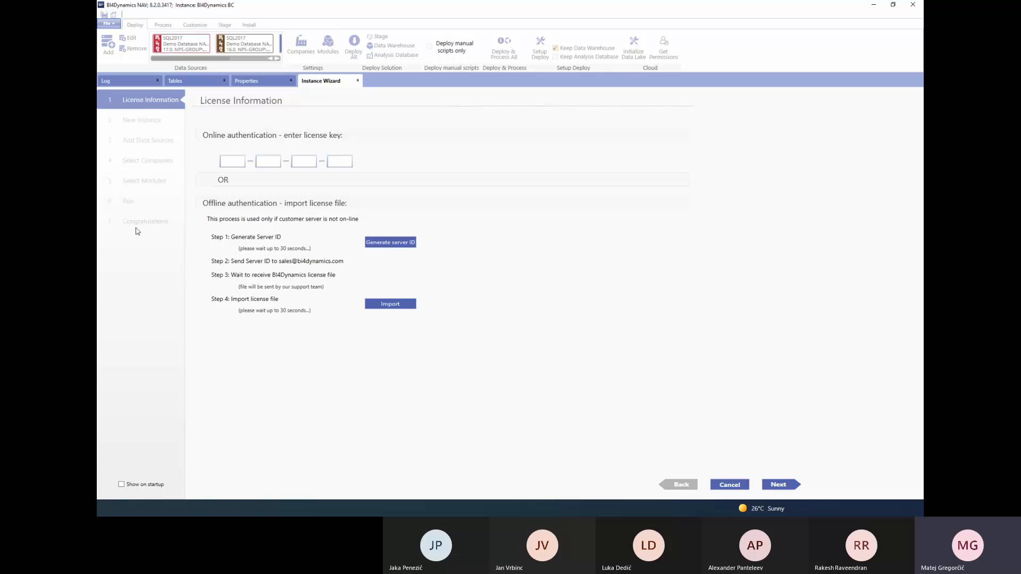
click(356, 81)
click(108, 23)
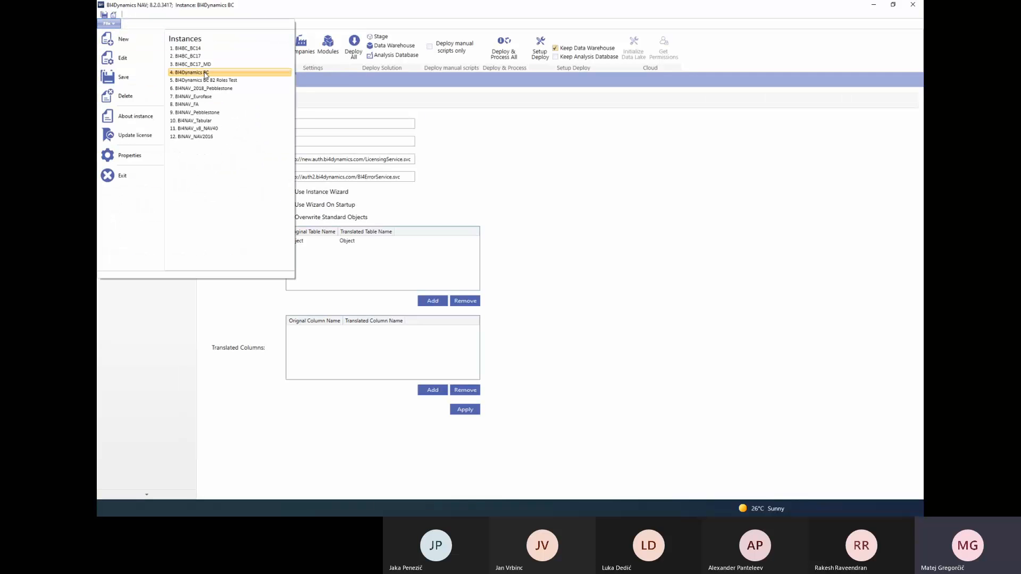
click(554, 150)
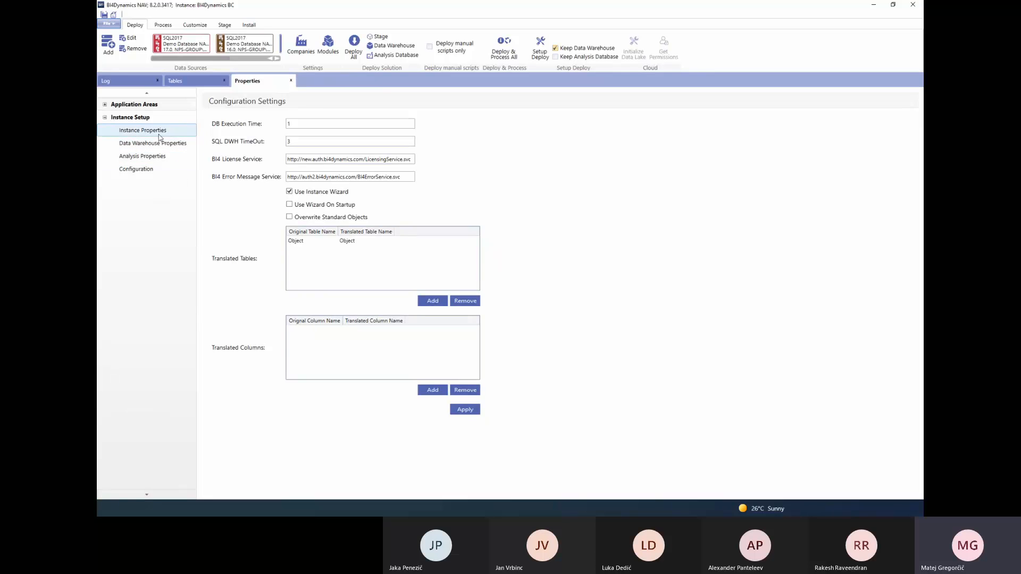
Collapse Instance Setup and open the Date settings under Application Areas
click(105, 117)
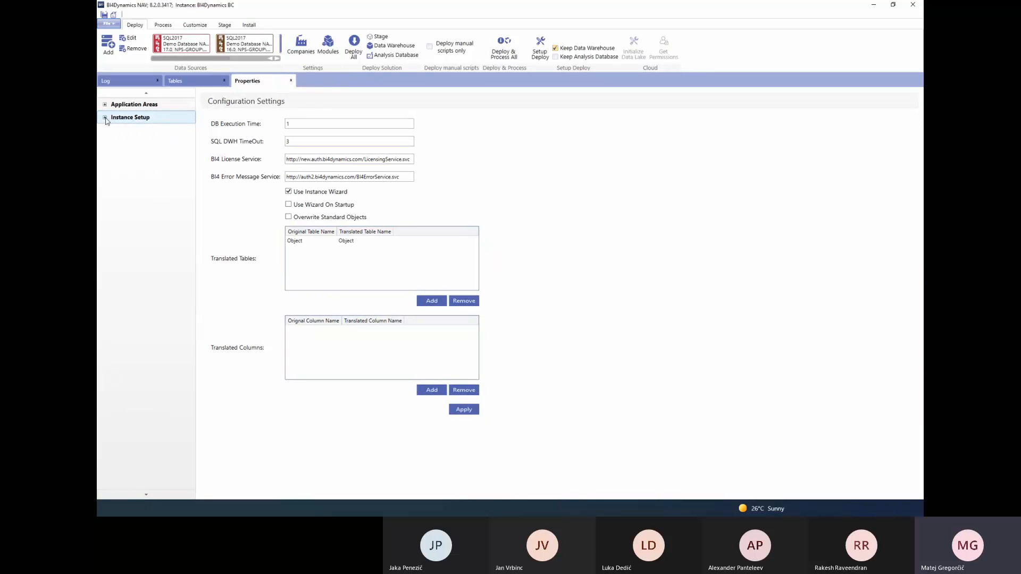
click(105, 105)
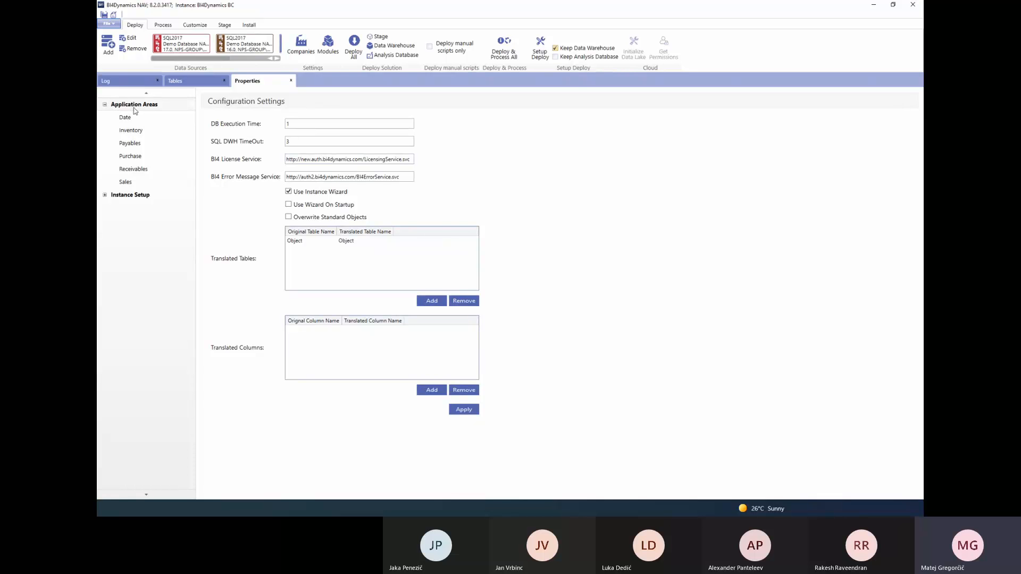
click(133, 118)
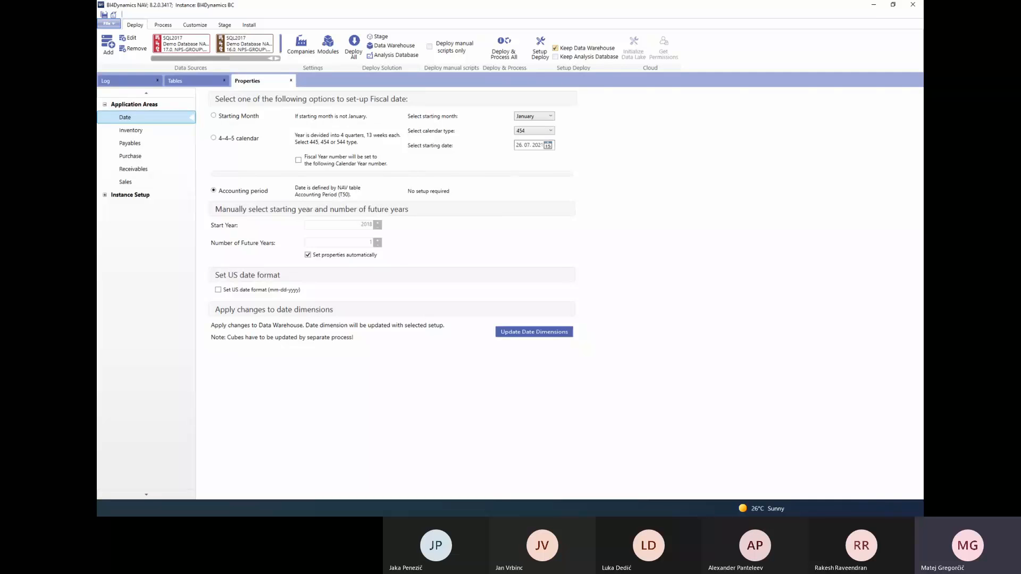
Switch to Excel and examine the monthly Date YMD rows of the GL Debit Amount pivot table
key(alt+Tab)
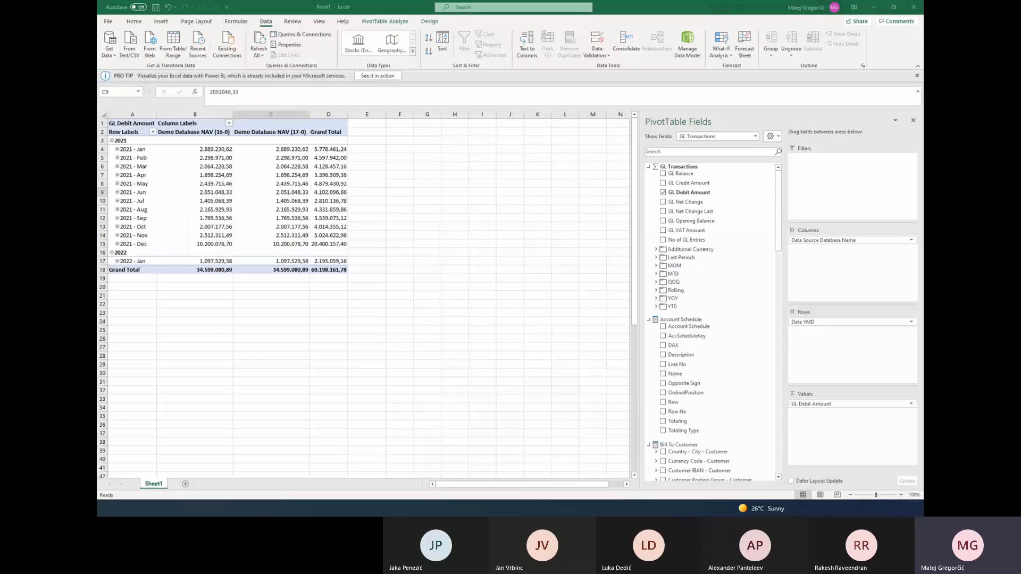
click(149, 149)
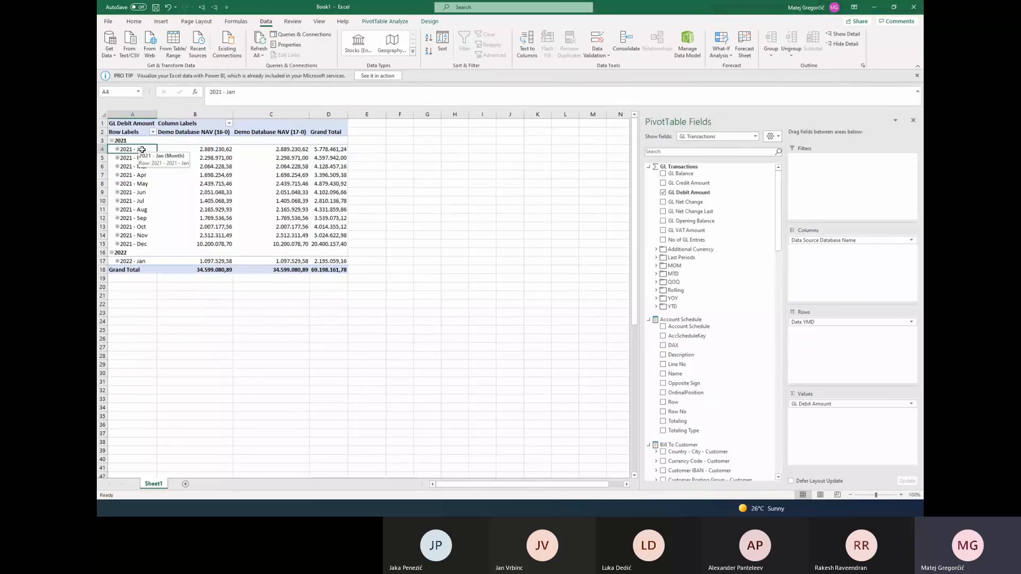
Return to BI4Dynamics NAV, choose Starting Month as the fiscal date option and review the available starting months
click(873, 8)
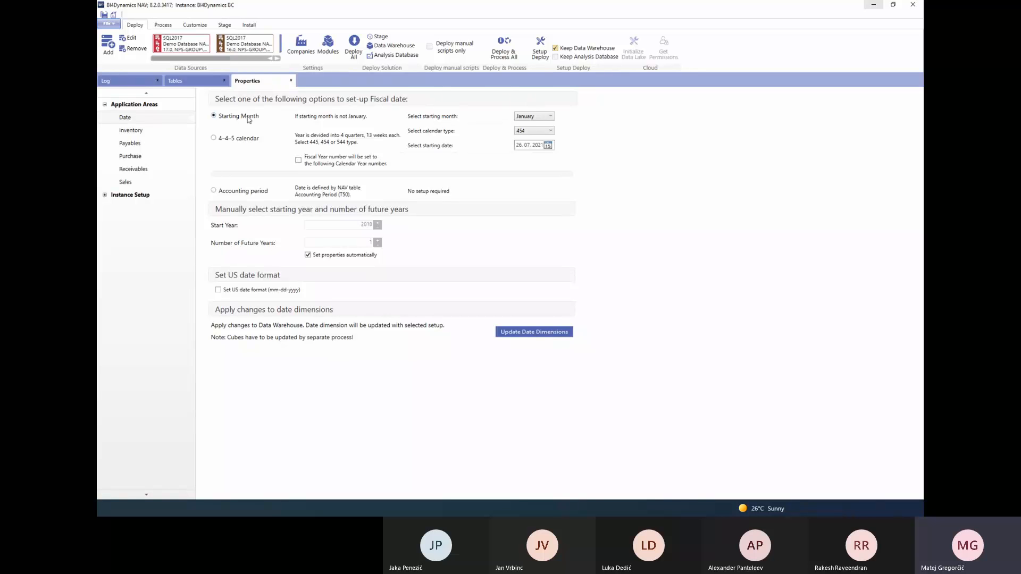
click(532, 116)
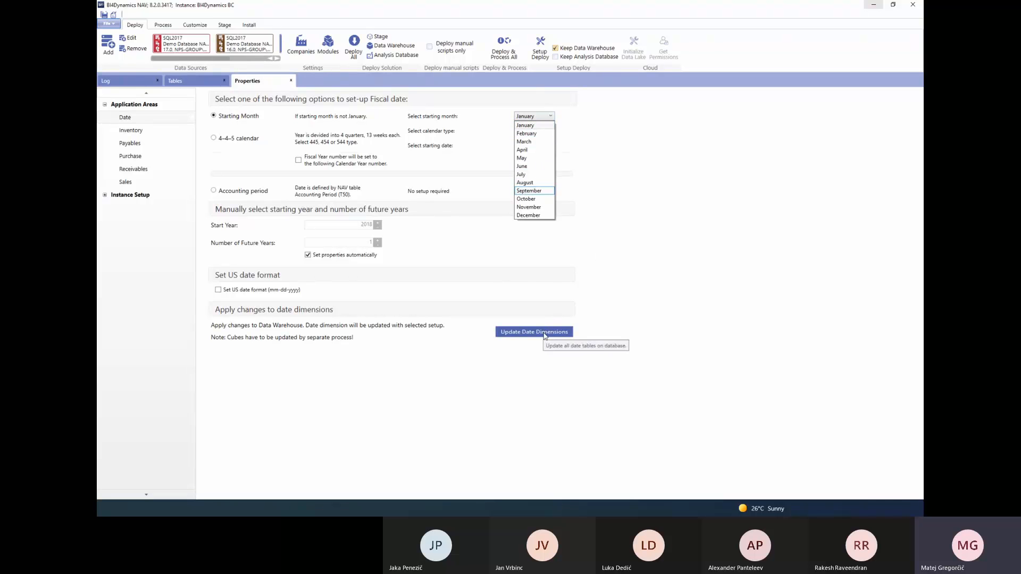
click(619, 178)
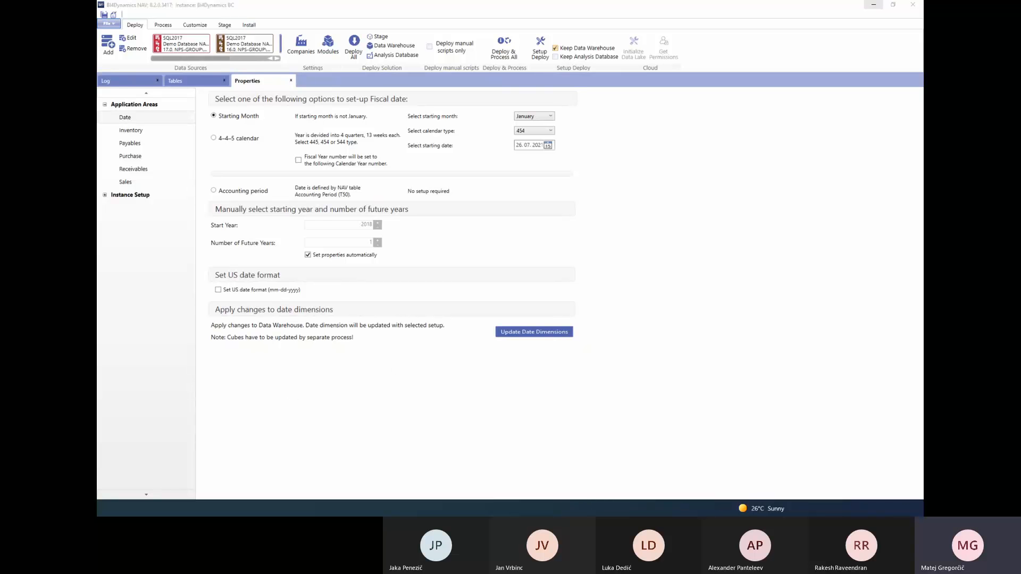
Switch to Excel and replace Date YMD with Fiscal Date YMD in the pivot table's rows
key(alt+Tab)
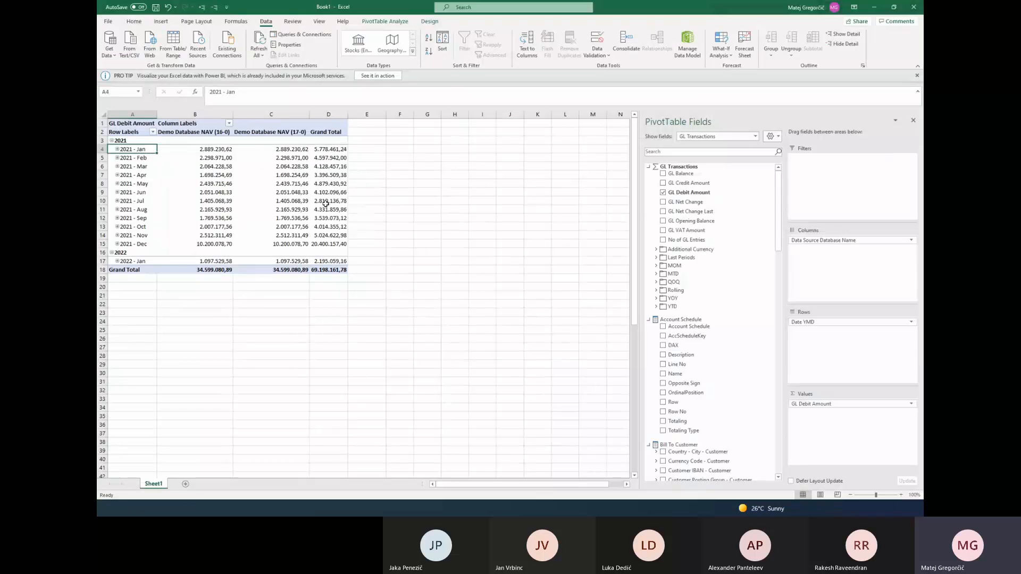
drag(778, 195, 778, 332)
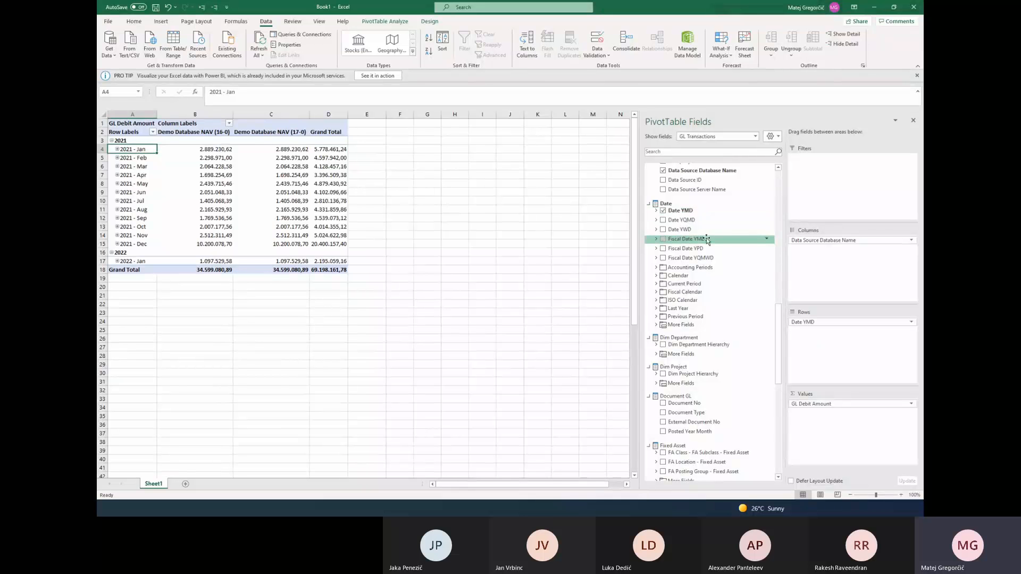
click(663, 239)
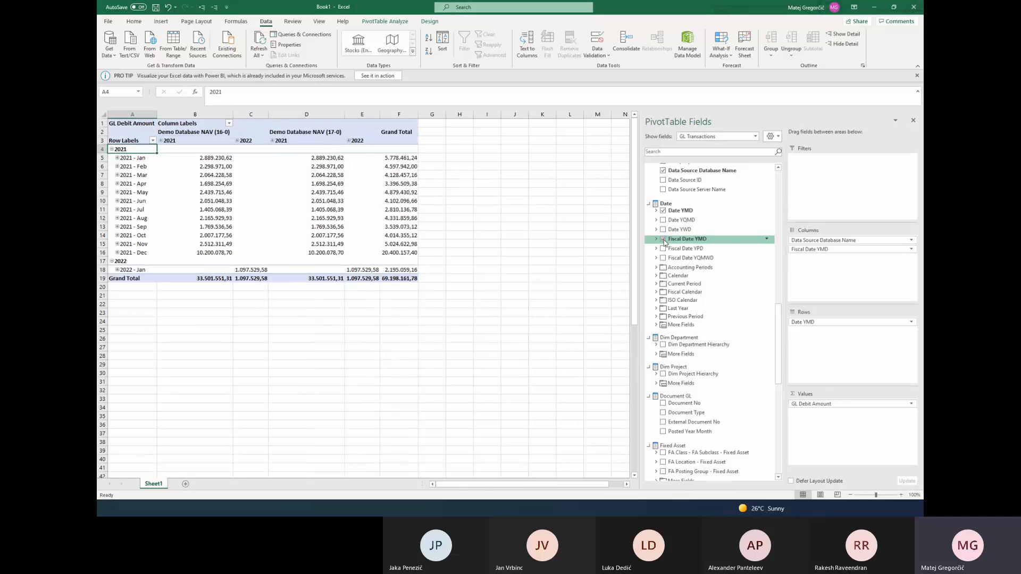
click(663, 212)
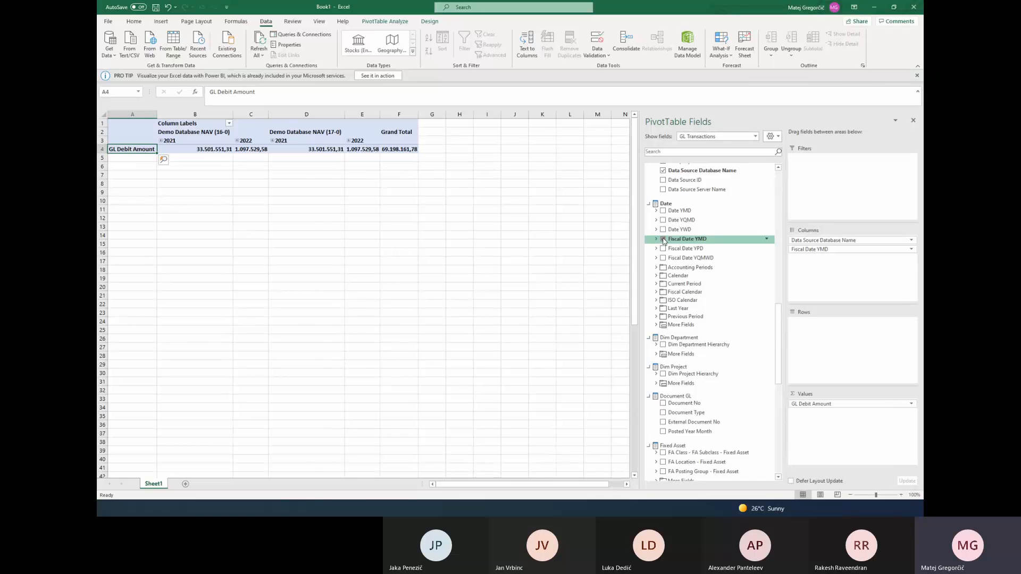
click(663, 239)
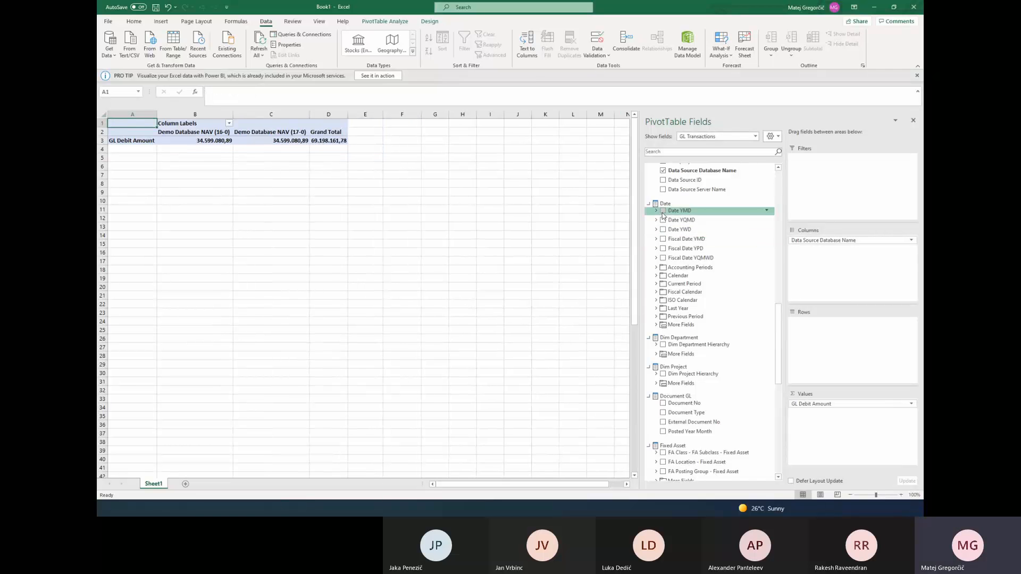
click(663, 211)
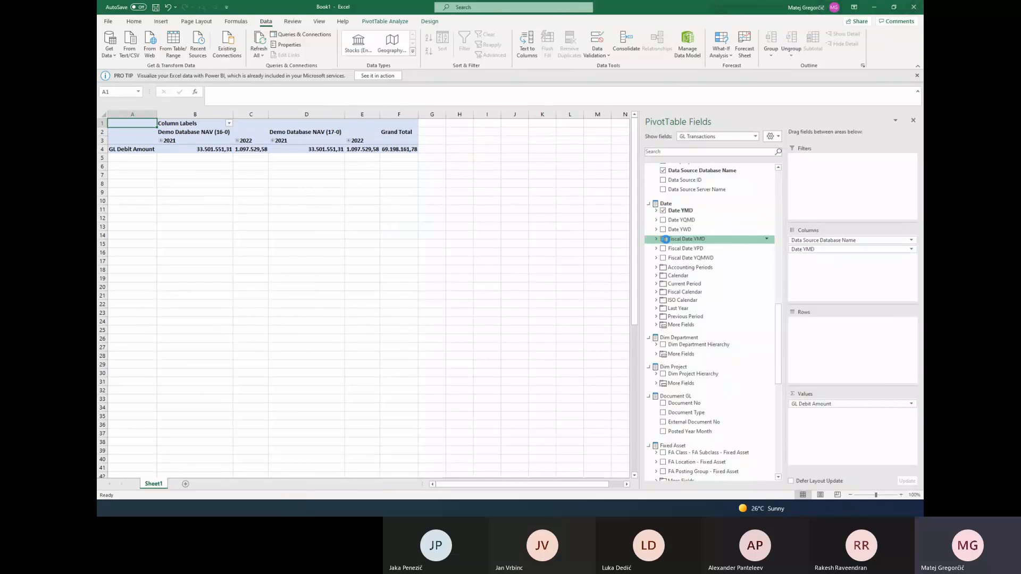
click(664, 240)
drag(812, 250, 557, 250)
drag(811, 248, 822, 346)
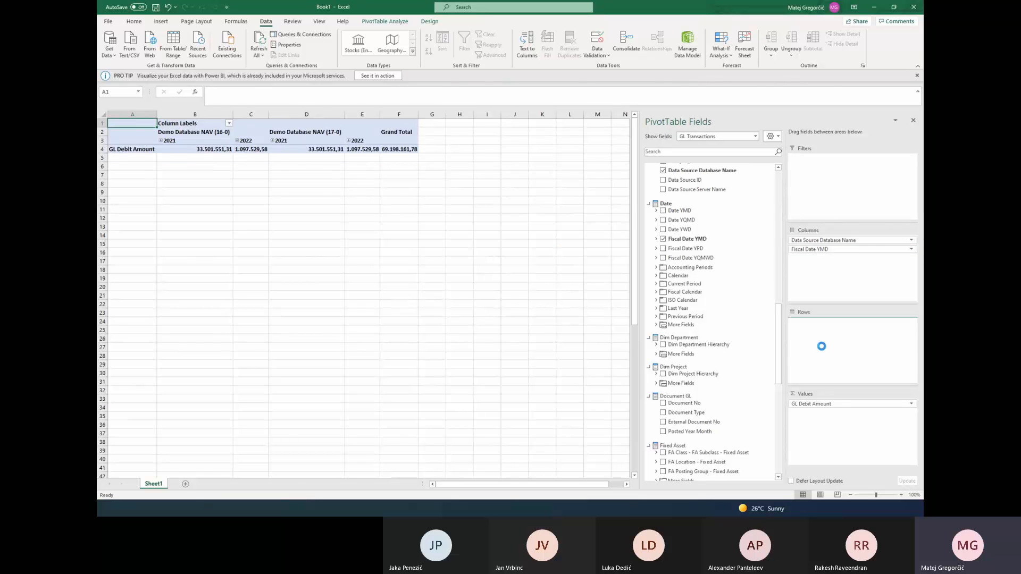
Expand and collapse fiscal year 2021 to inspect its levels, and remove Fiscal Date YMD from the pivot table
click(112, 140)
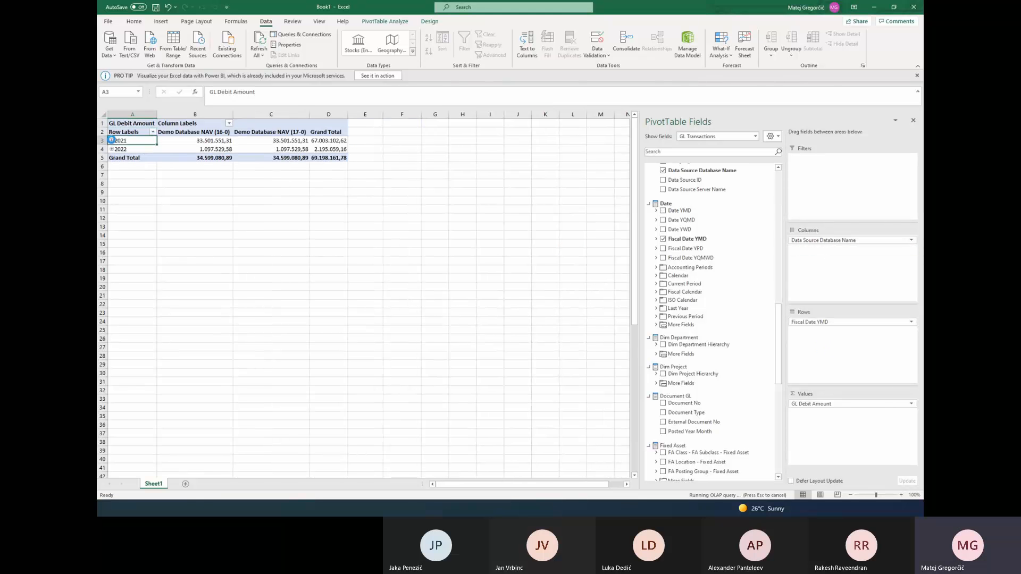
click(117, 150)
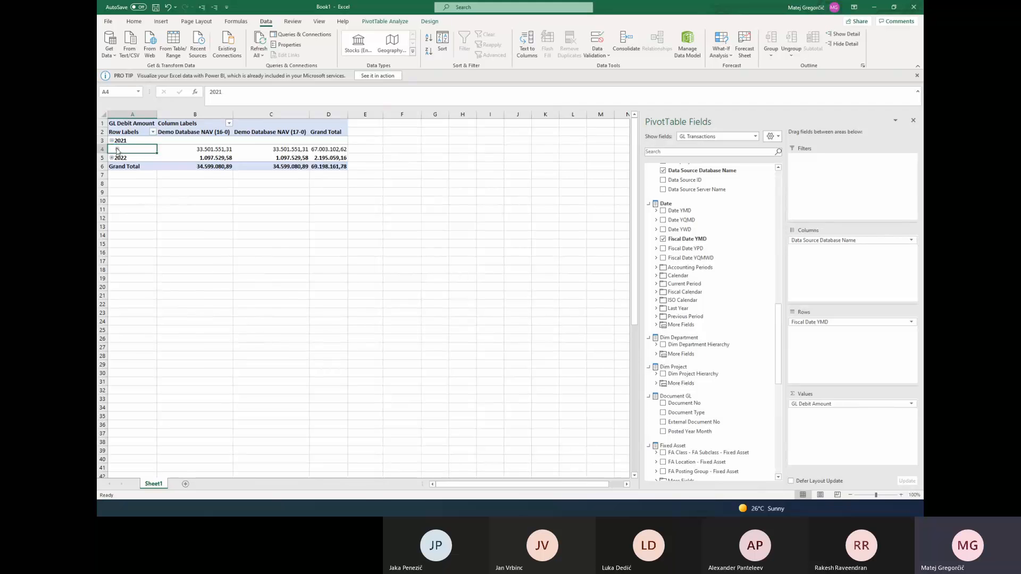
click(112, 140)
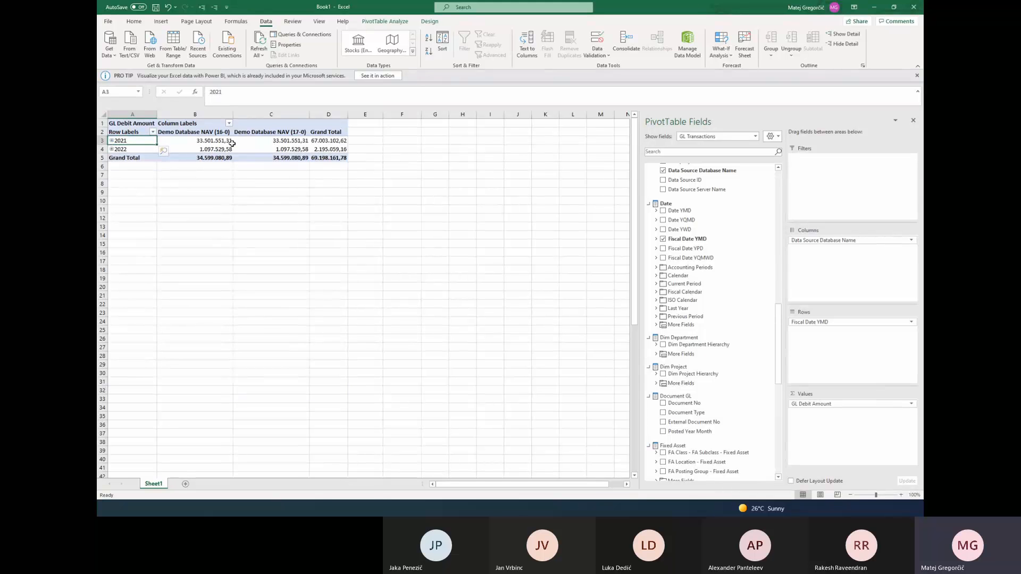
click(663, 240)
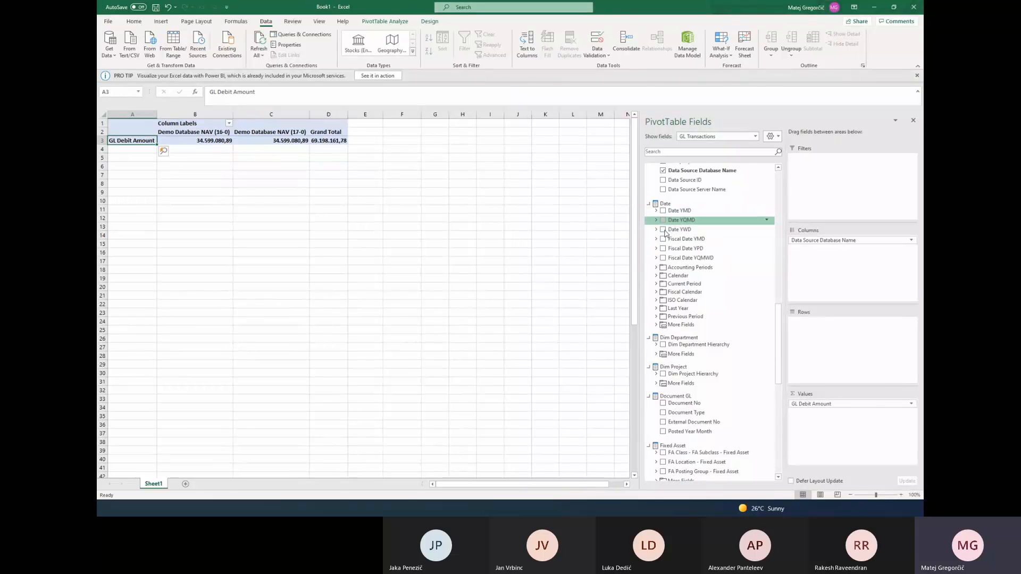
Switch to BI4Dynamics NAV to review the fiscal date options, then return to the pivot table in Excel
click(575, 508)
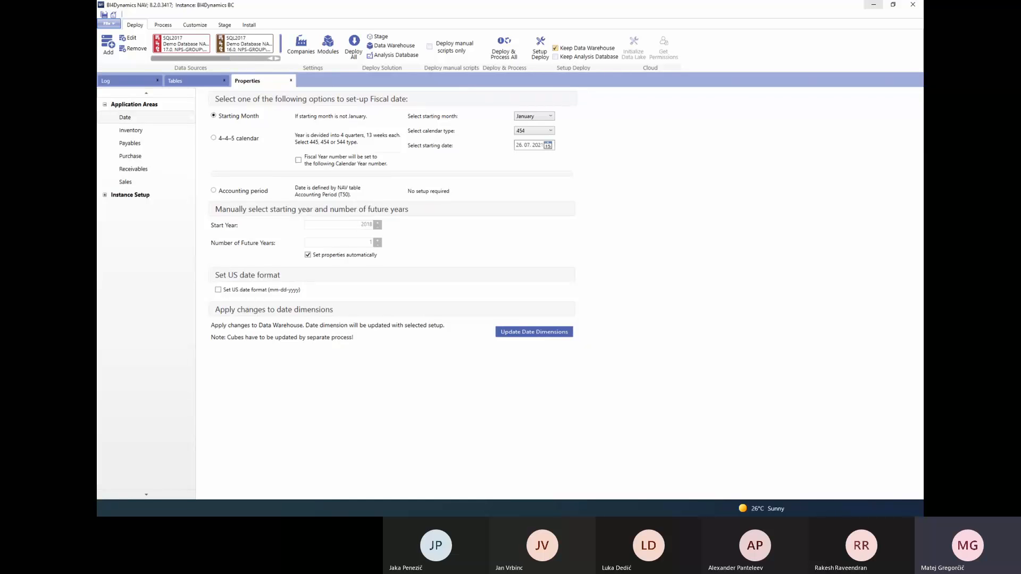
click(873, 4)
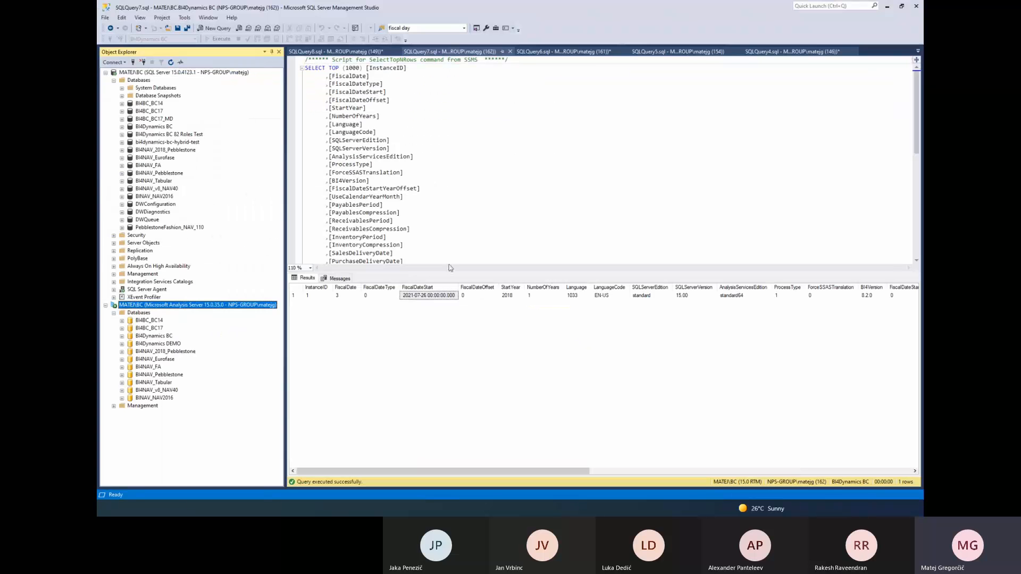
key(alt+Tab)
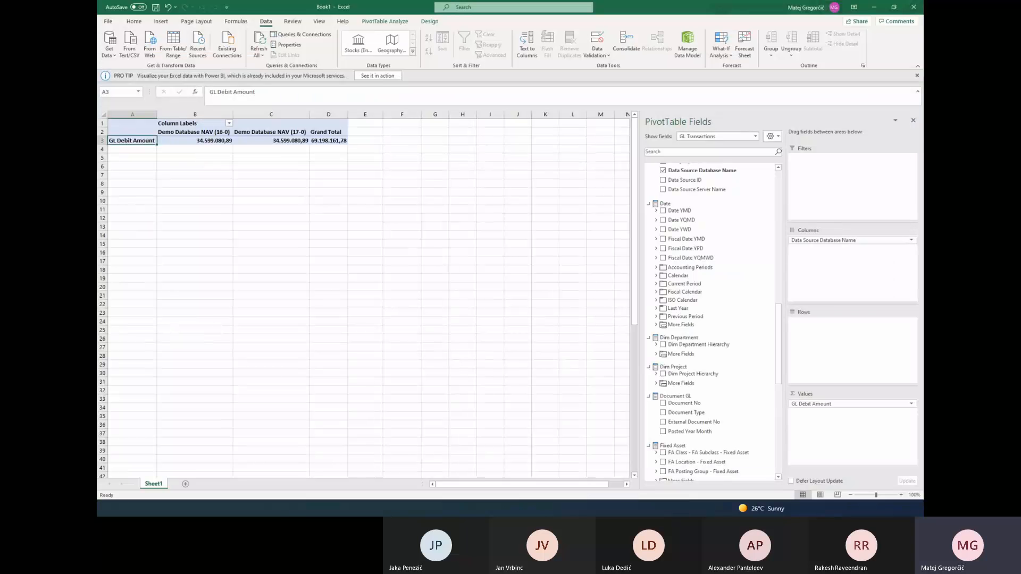
Add Date YMD to the pivot table and move it from the columns to the rows
click(663, 212)
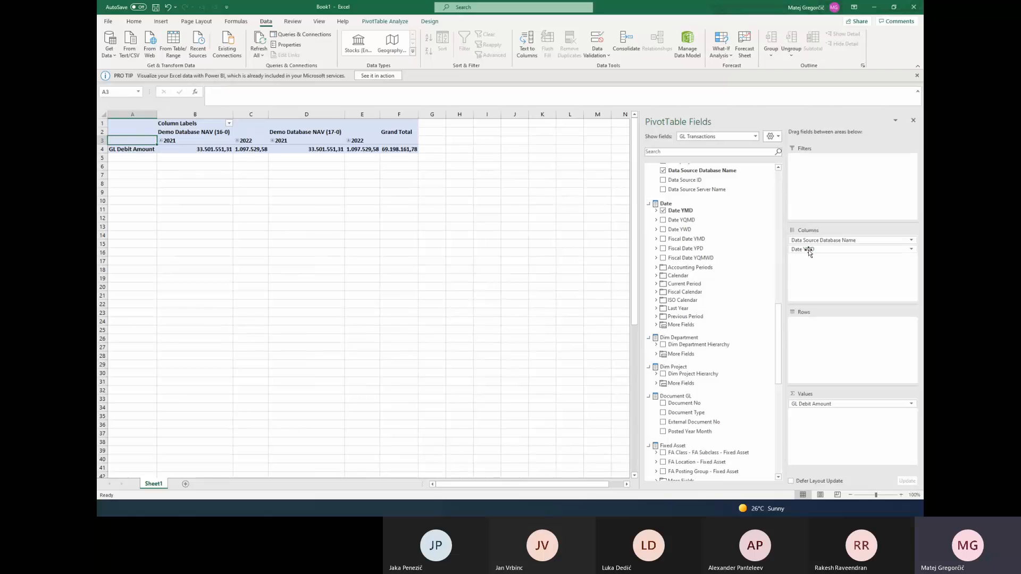
drag(808, 252, 851, 329)
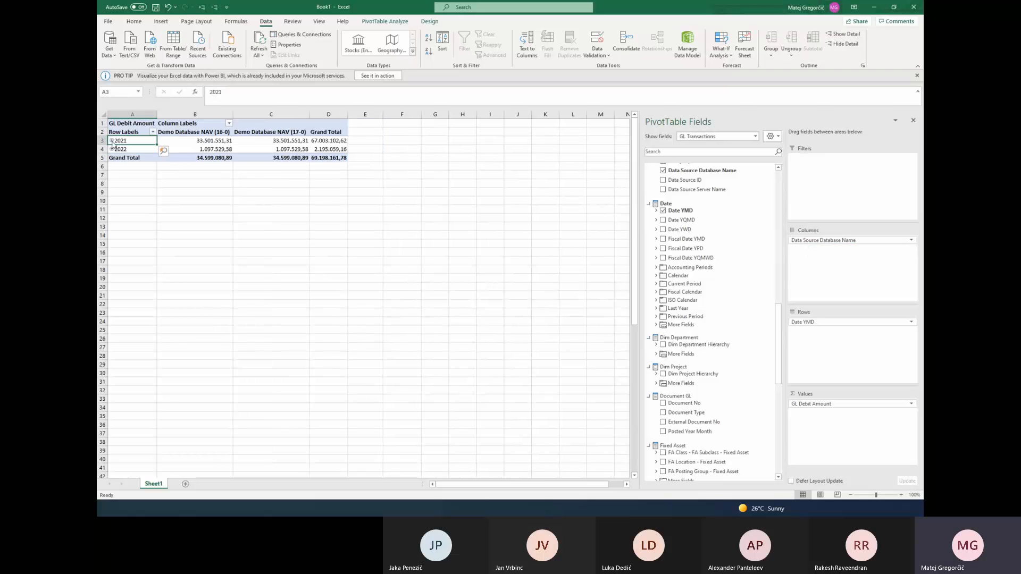
right_click(173, 141)
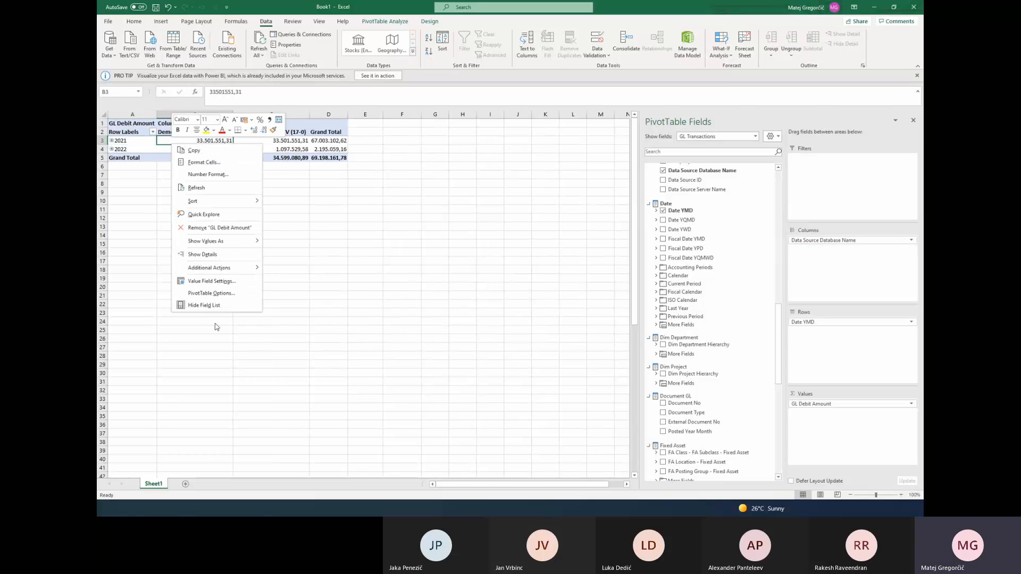
click(830, 343)
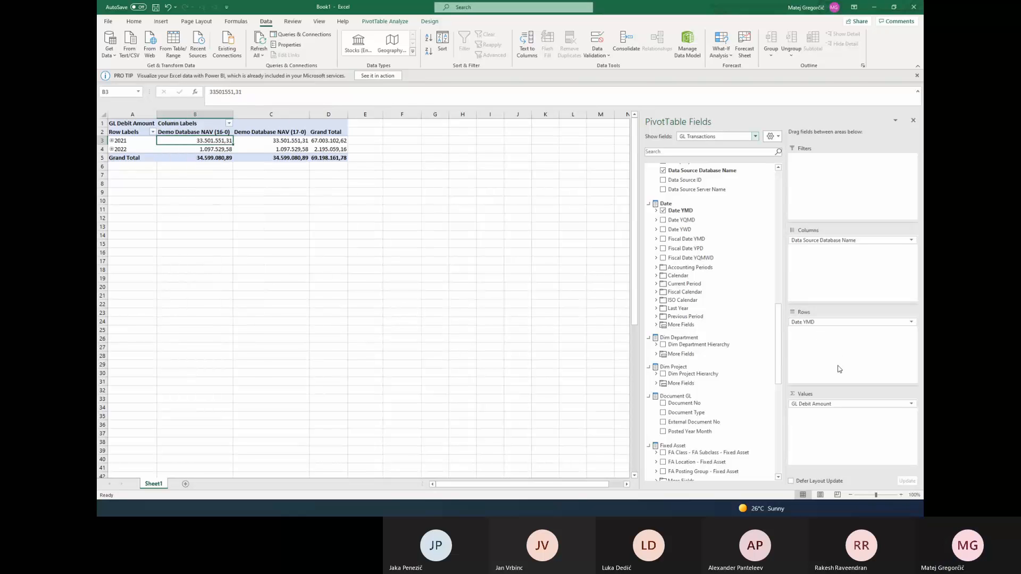
Remove GL Debit Amount from the pivot table values and expand all years to their months
drag(833, 404, 654, 361)
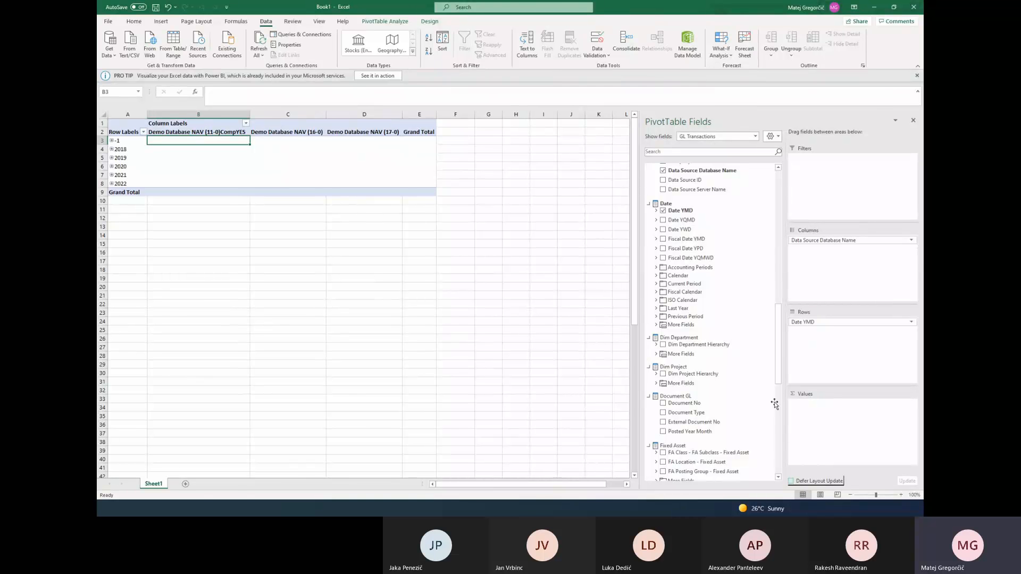
click(110, 149)
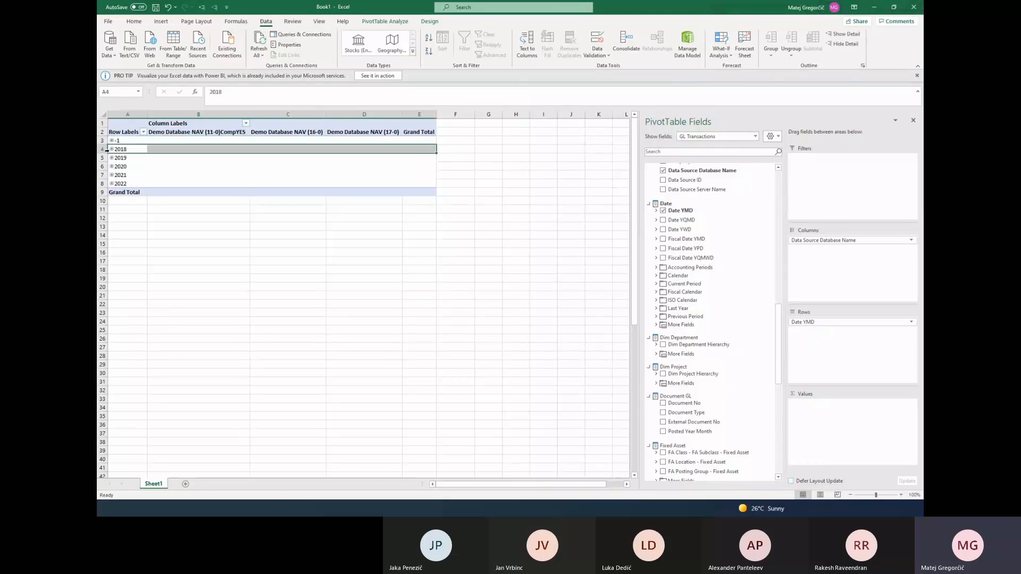
click(203, 8)
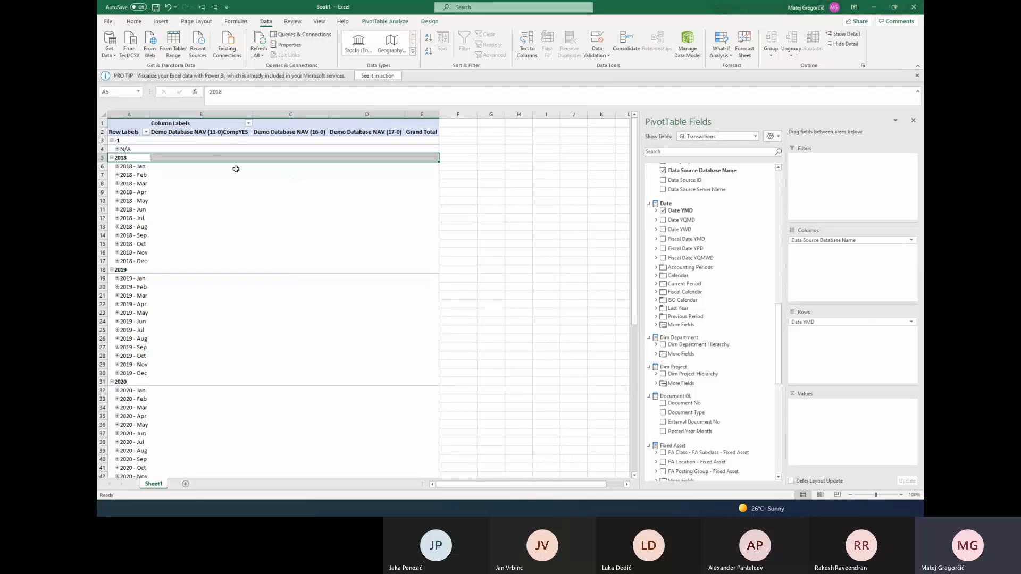
Switch to BI4Dynamics NAV and review the start year settings alongside the connected data sources
click(873, 7)
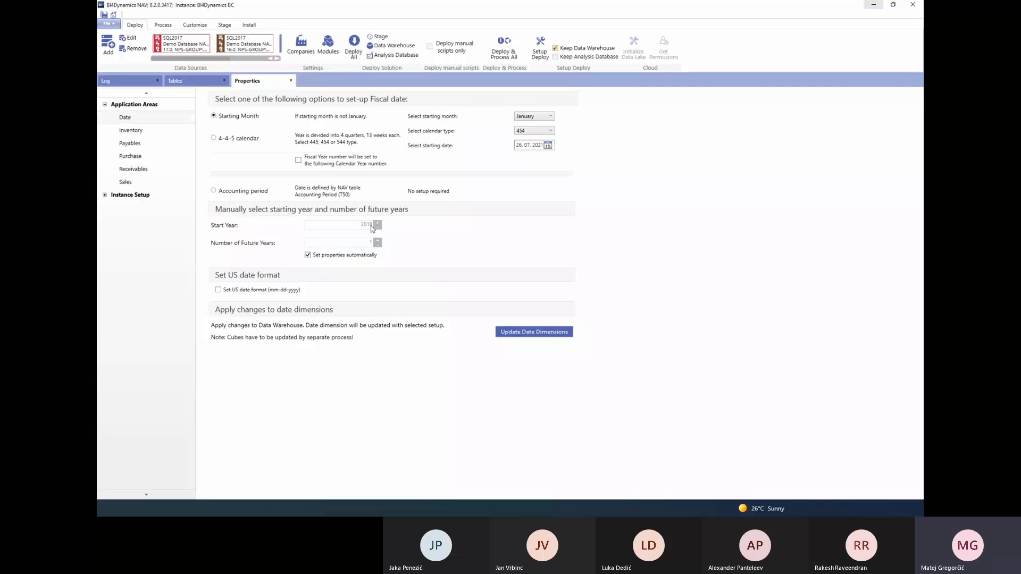
drag(225, 60, 268, 60)
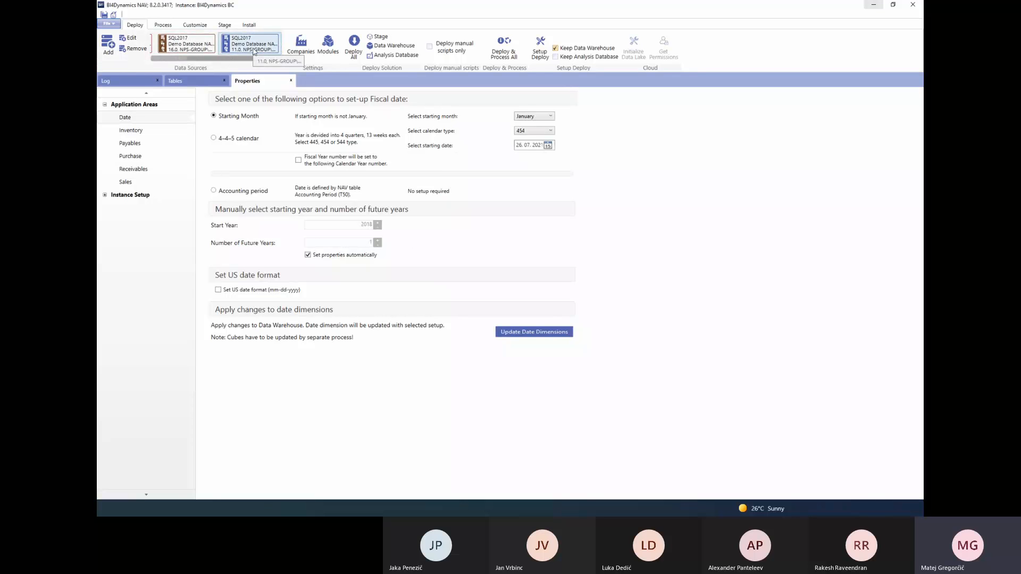
click(253, 50)
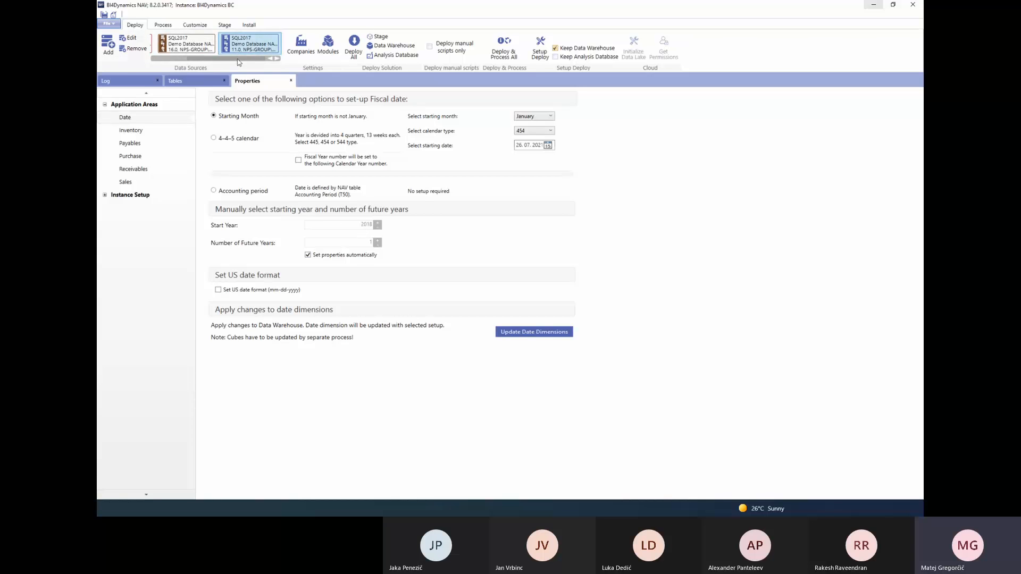
scroll(248, 57, up, 1)
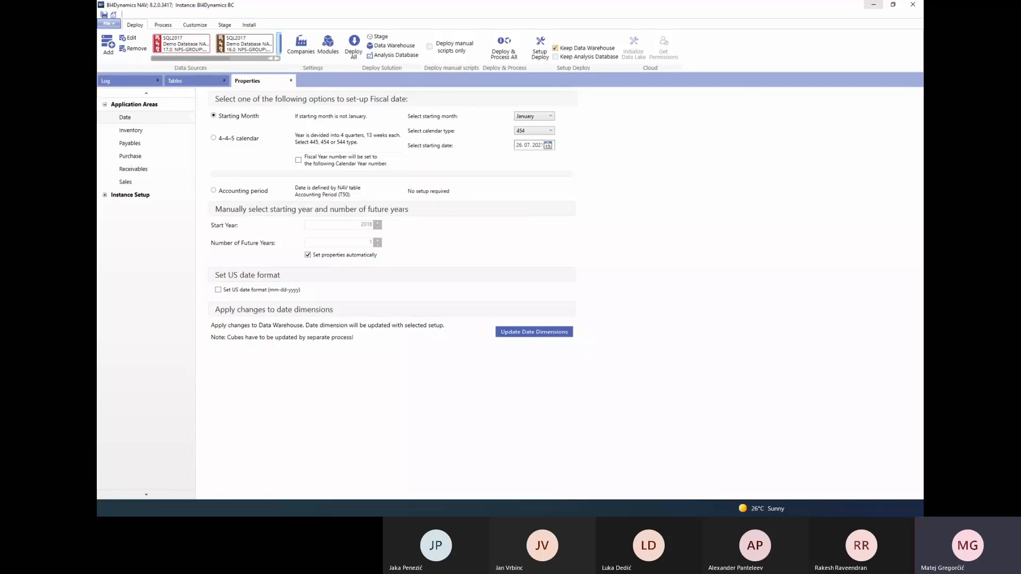
Return to the Excel pivot table and examine the N/A member, year 2018 and its first month
click(873, 5)
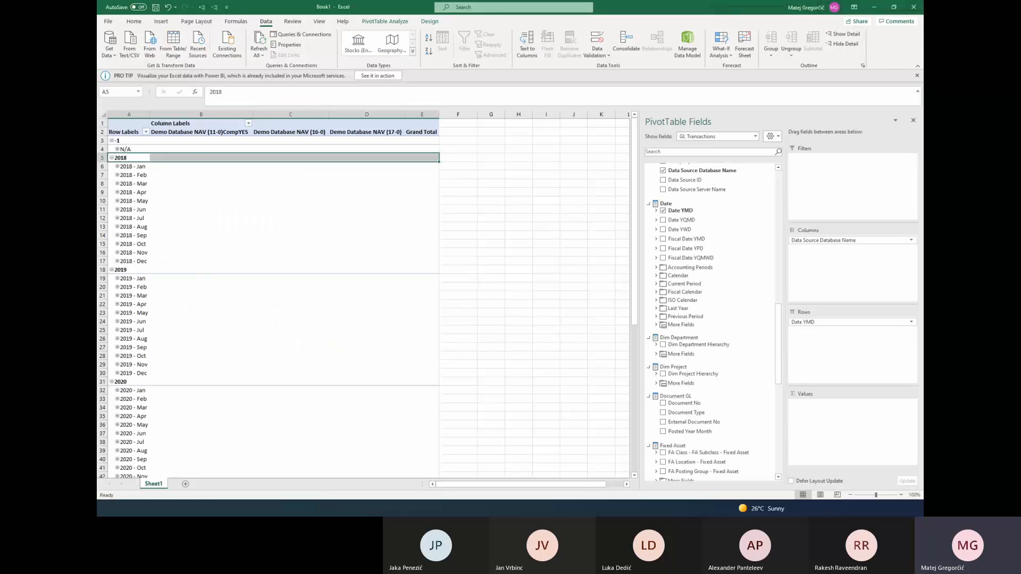
click(132, 149)
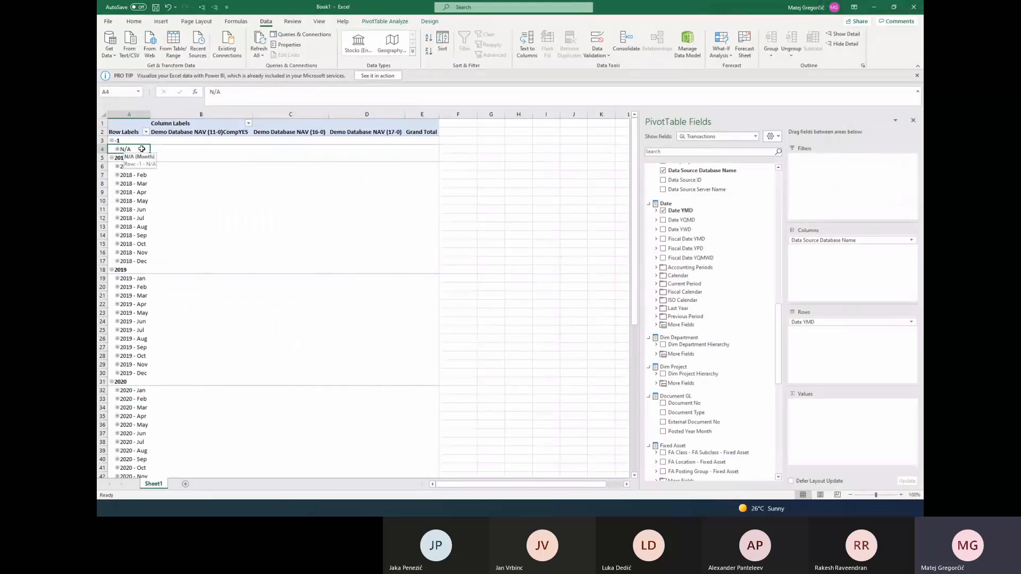
click(175, 147)
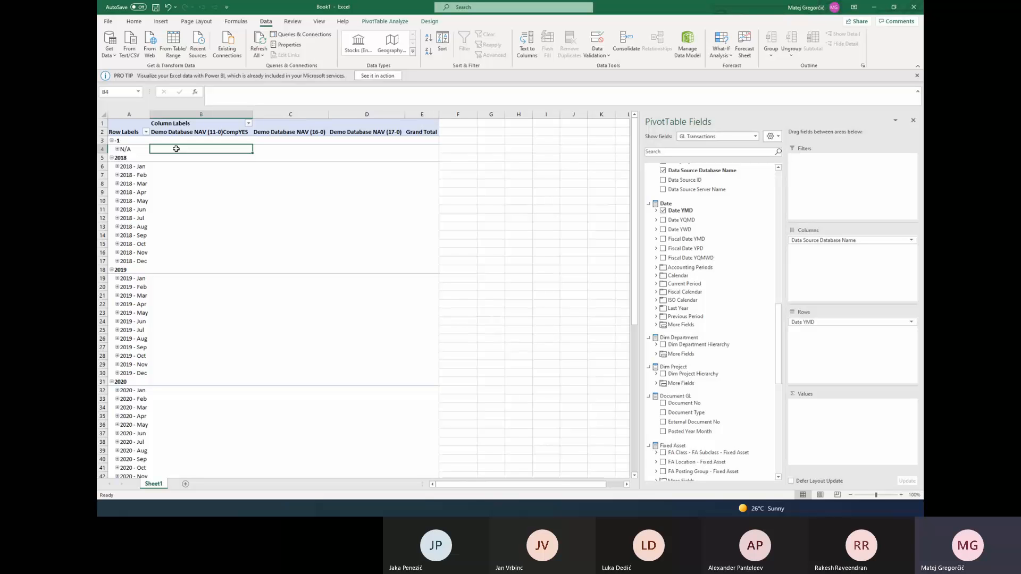
click(125, 159)
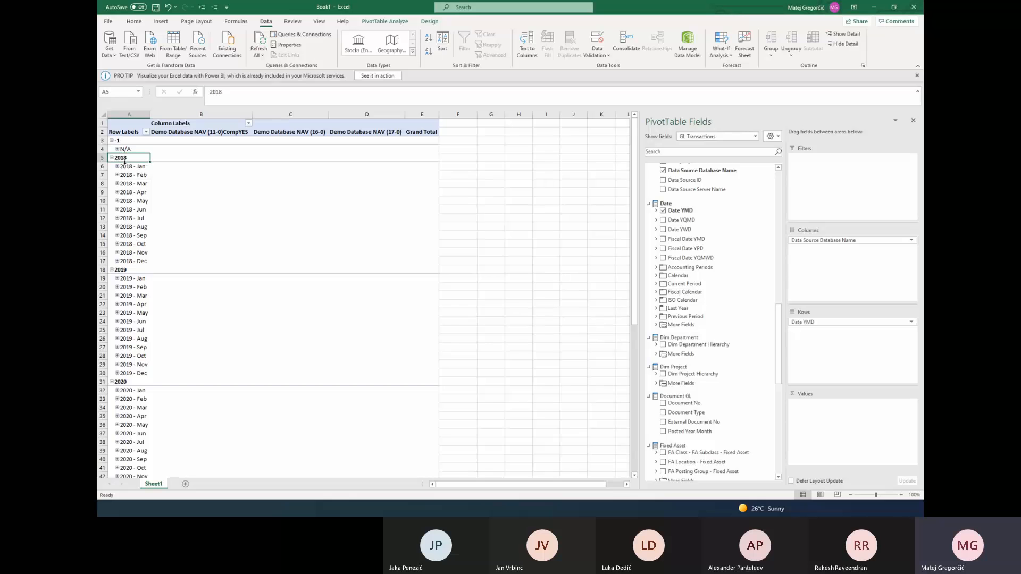
click(138, 163)
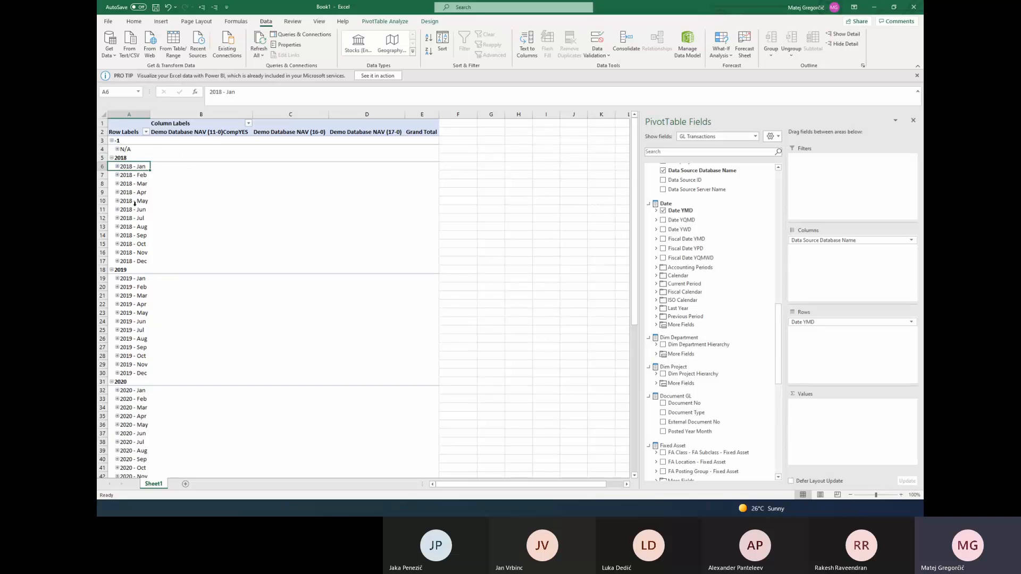
click(126, 150)
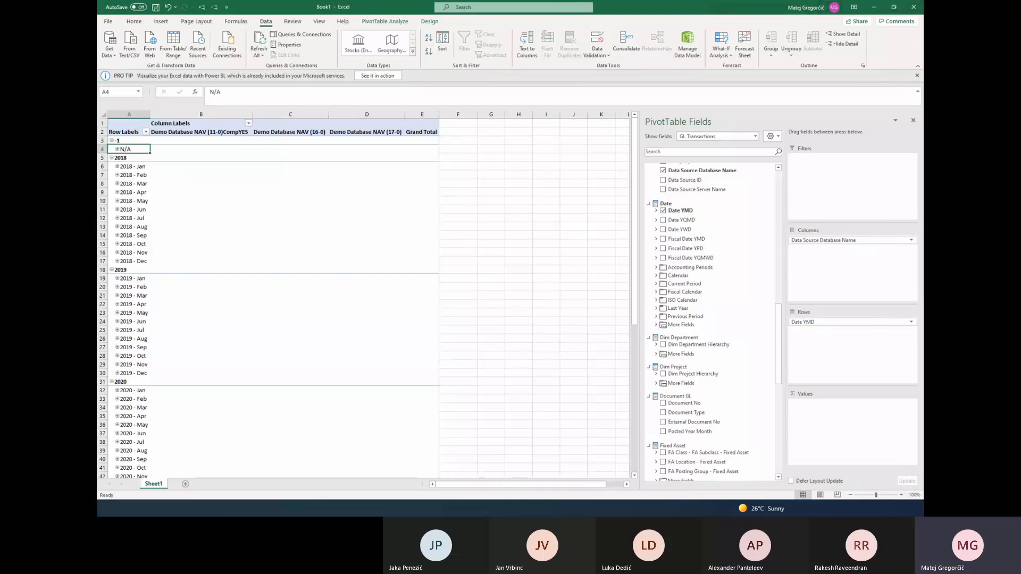
Switch to BI4Dynamics NAV, turn off automatic setting of the date properties and enable the US date format
click(874, 7)
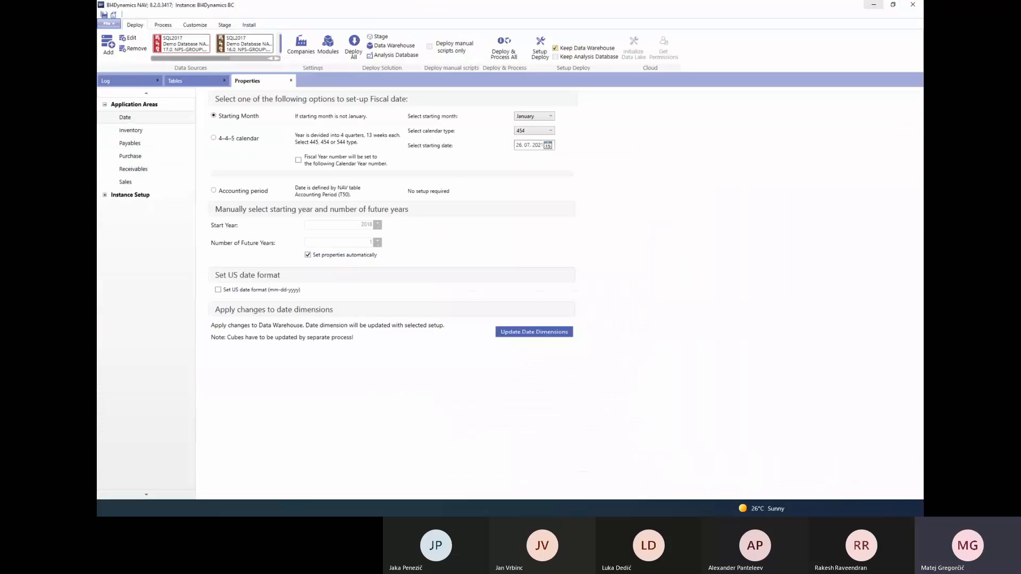
click(333, 256)
click(378, 228)
click(218, 289)
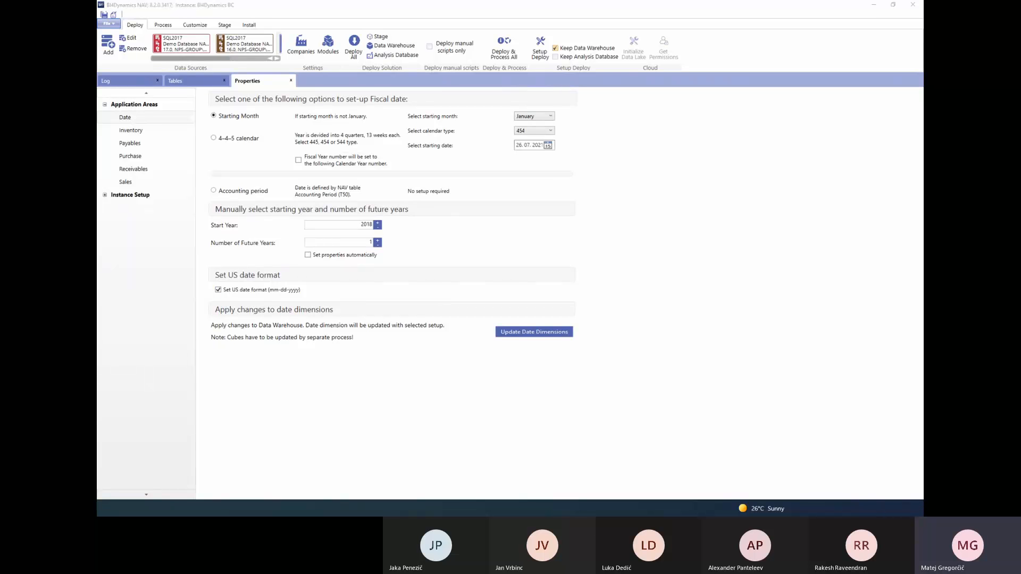
Switch to Excel and expand 2018 - Jan to inspect the format of its daily dates
key(alt+Tab)
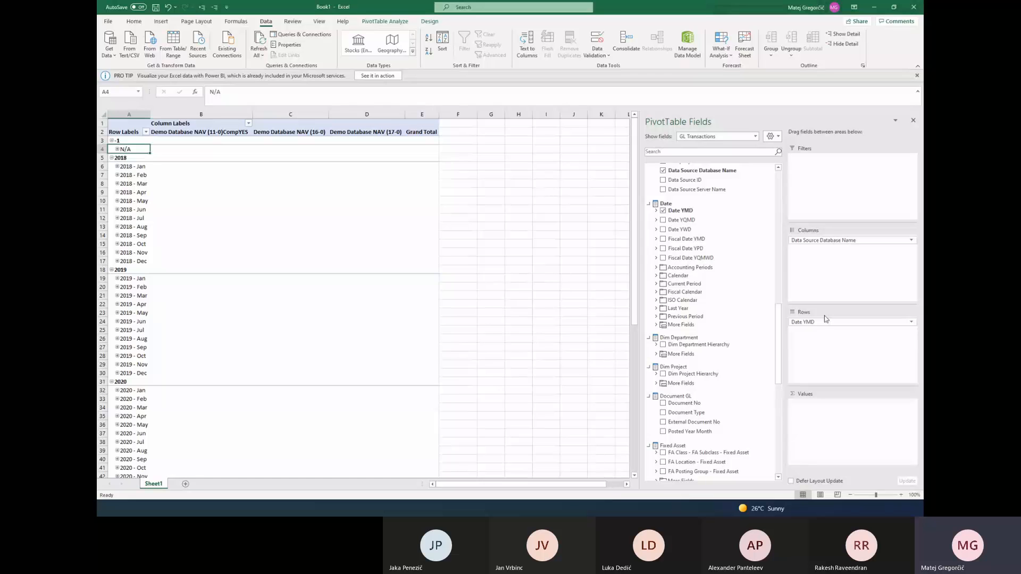
click(117, 166)
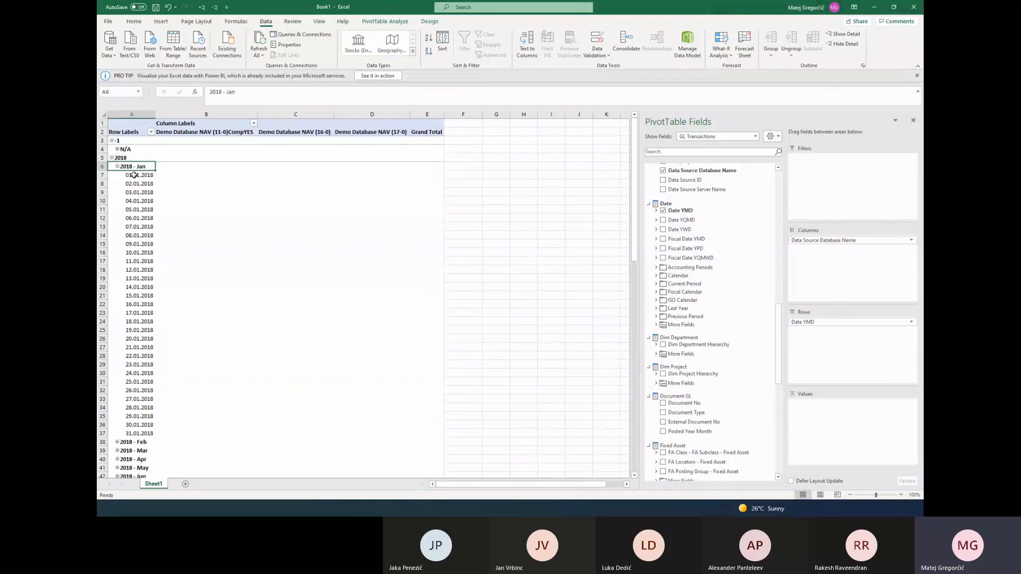
click(134, 175)
click(147, 185)
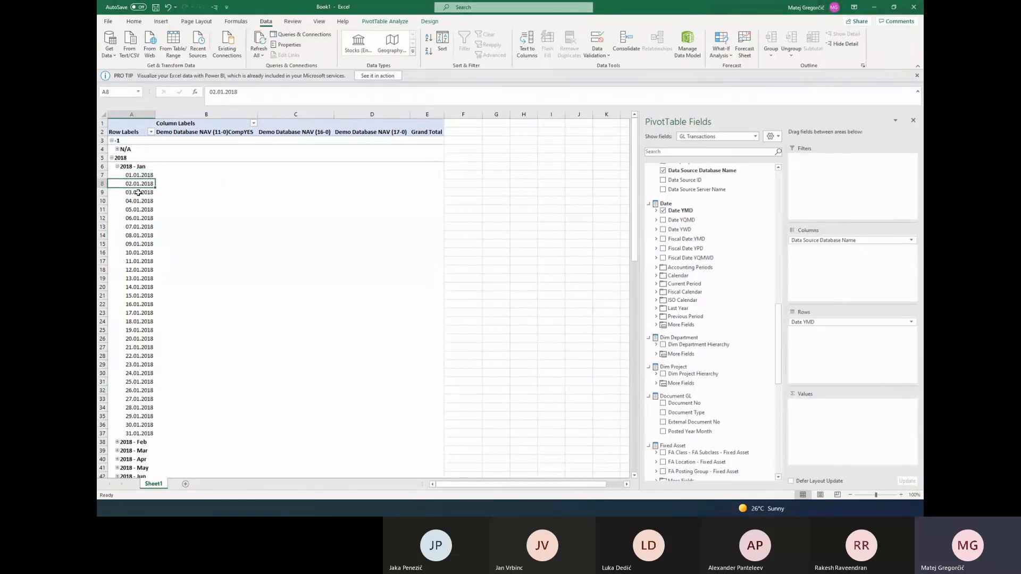
click(139, 192)
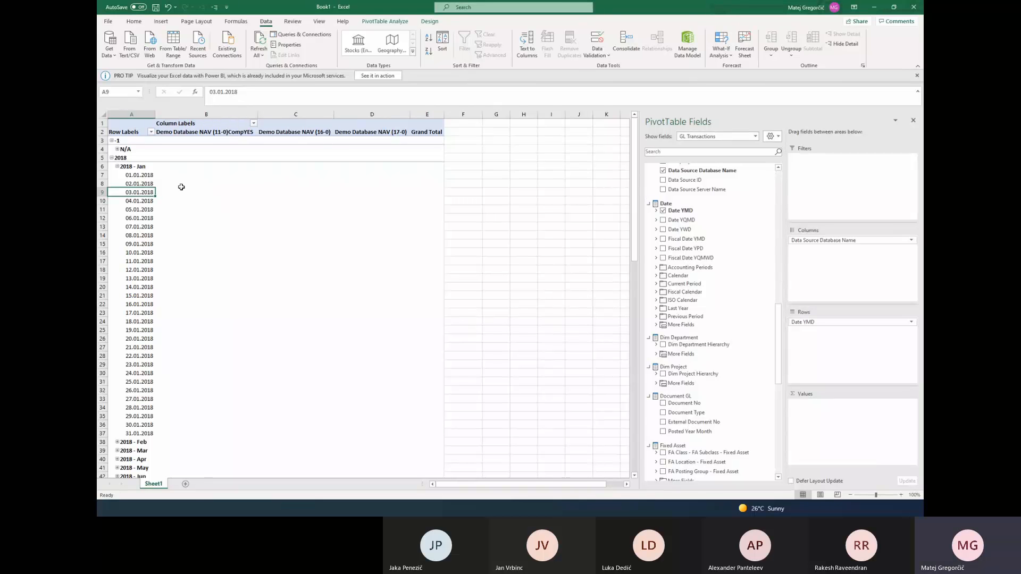
In BI4Dynamics NAV, set the fiscal year number to the following calendar year and choose October as the starting month
click(872, 12)
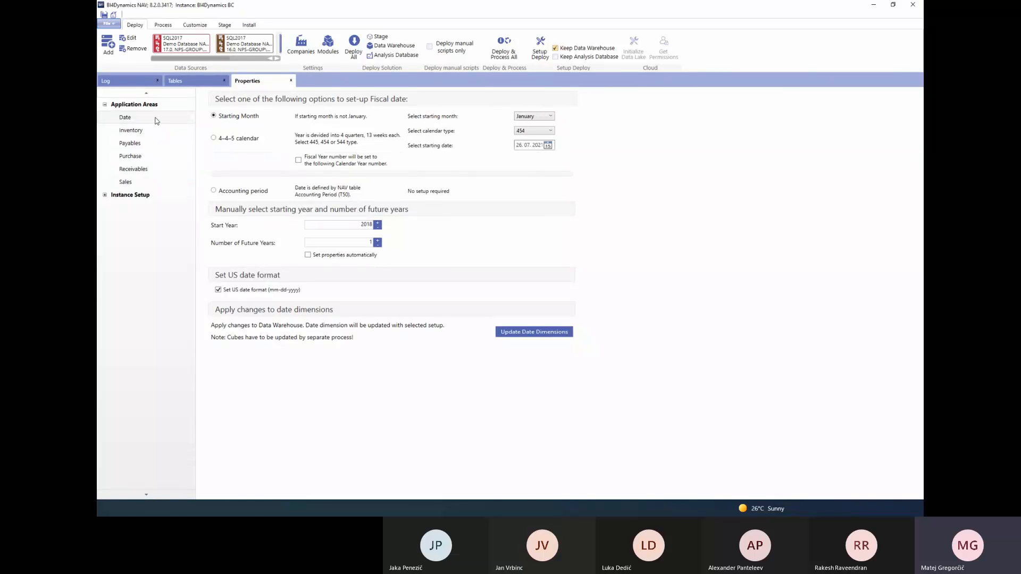
click(299, 162)
click(534, 116)
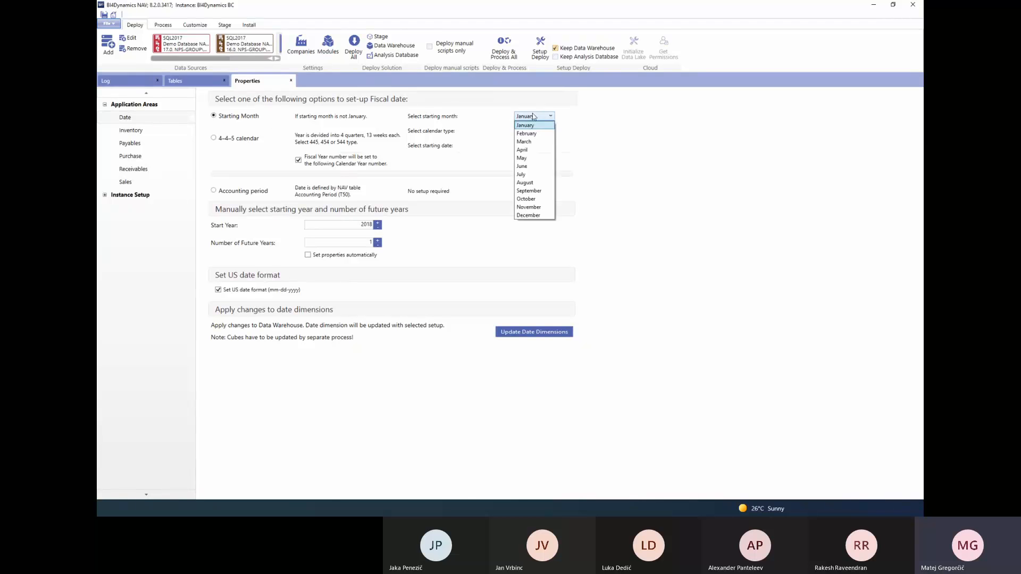
click(535, 199)
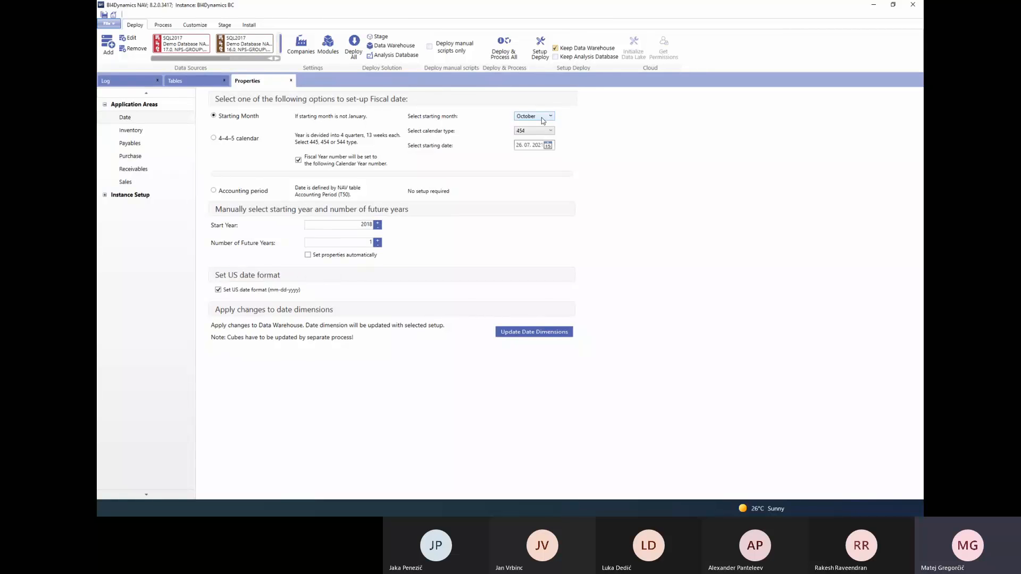
click(298, 160)
click(298, 160)
Review the Inventory properties, and switch to Excel to collapse year 2018 in the pivot table
click(145, 131)
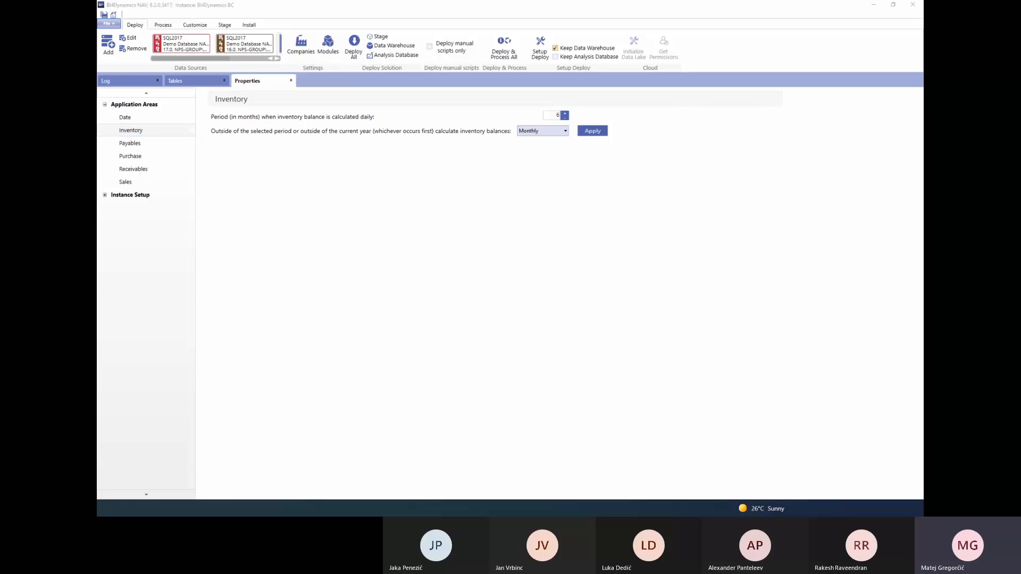
key(alt+Tab)
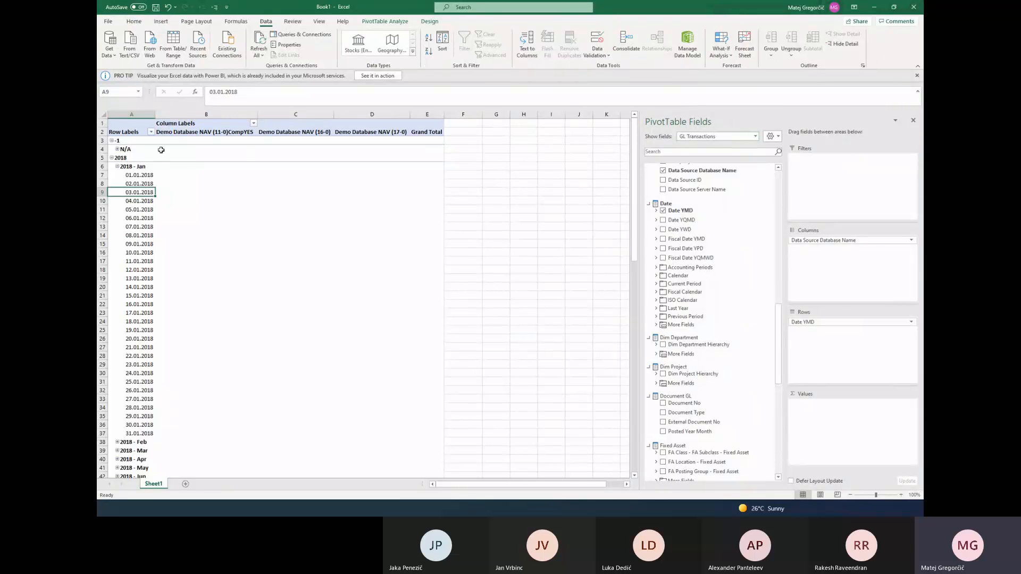
click(112, 157)
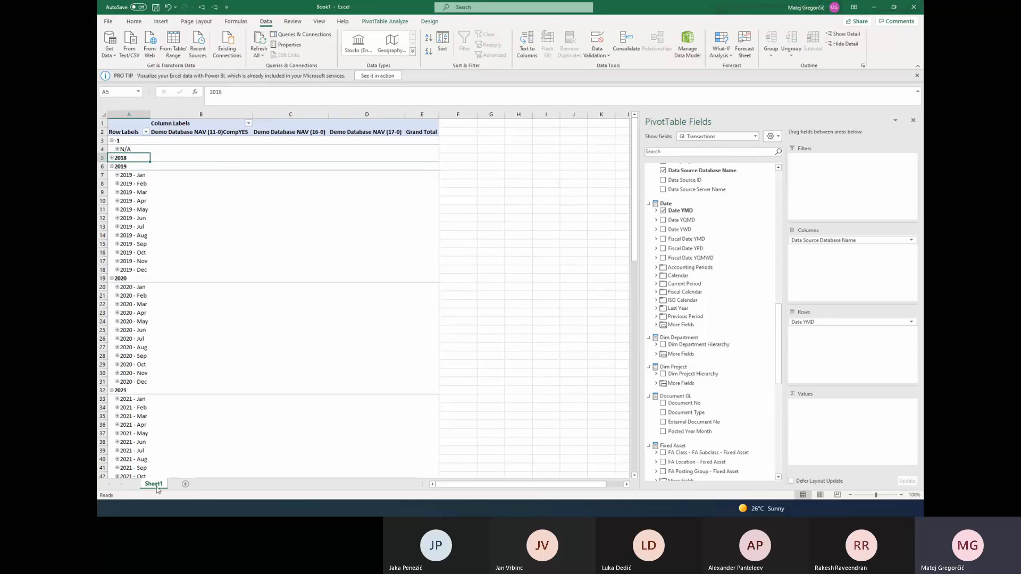
Duplicate Sheet1 and remove Data Source Database Name from the copied pivot table's columns
drag(157, 489, 183, 485)
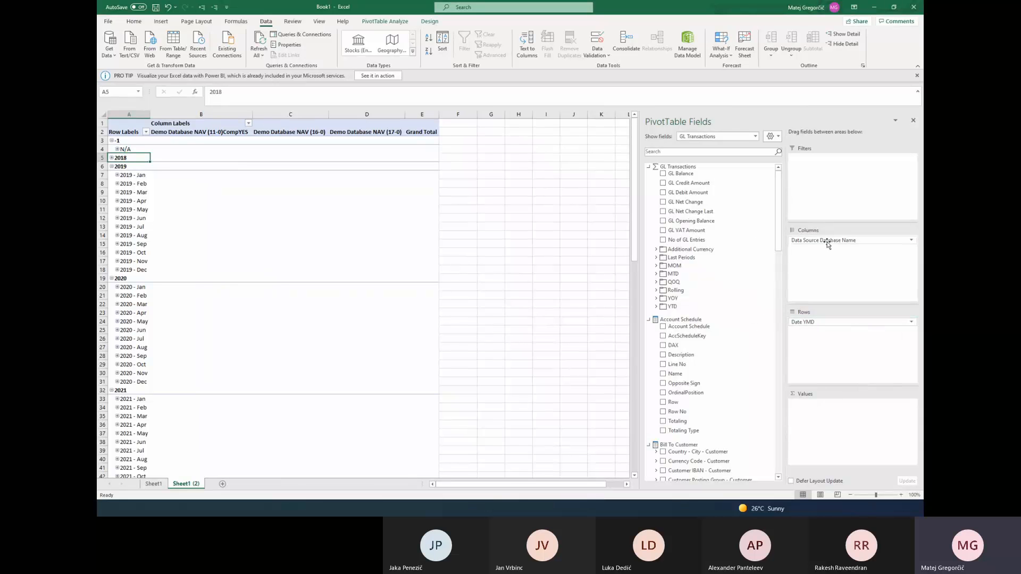
drag(827, 240, 555, 237)
Show only the Inventory State fields and add Stock Quantity to the pivot table values
click(755, 136)
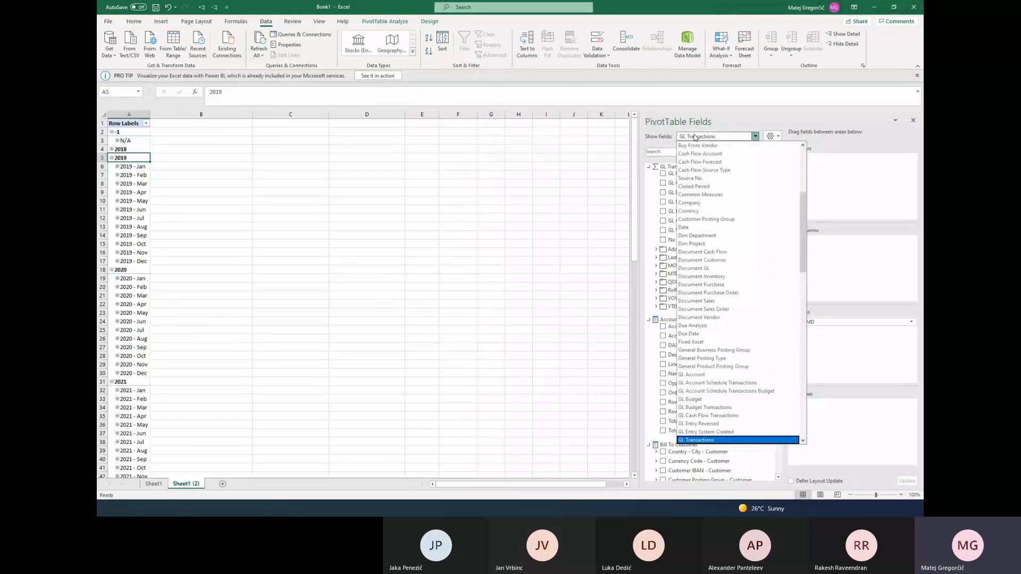
scroll(723, 235, down, 2)
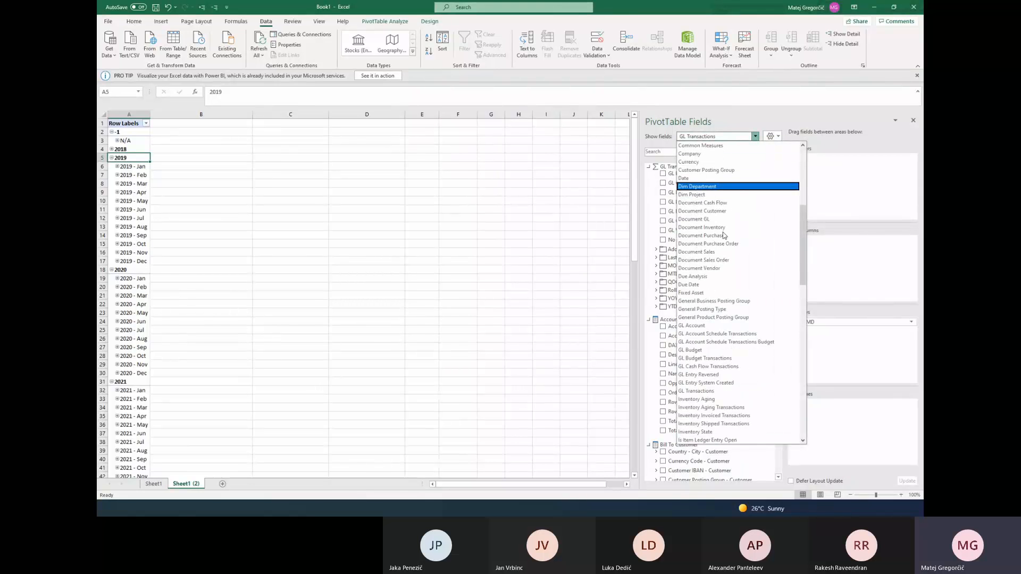
scroll(723, 235, down, 4)
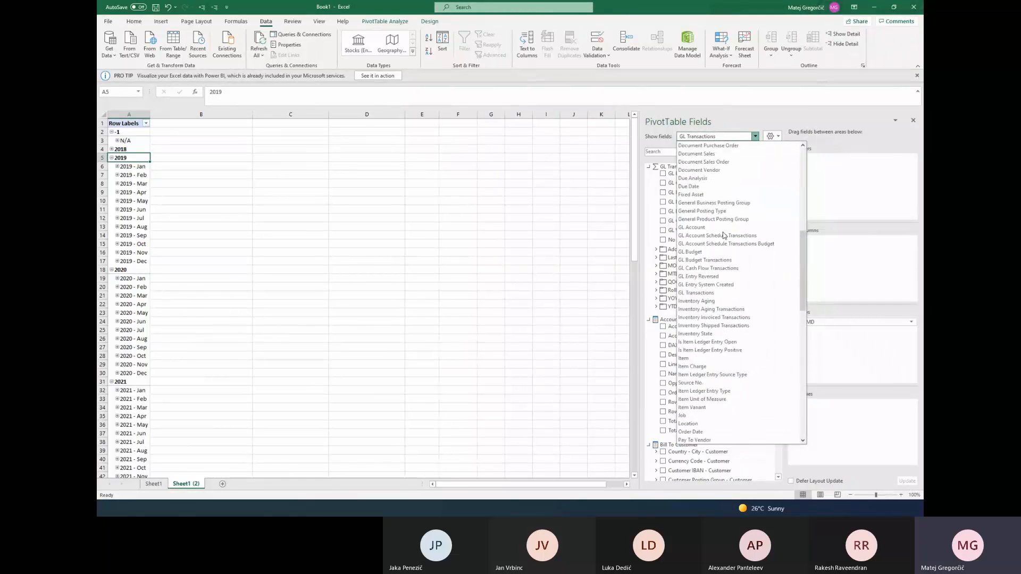
click(710, 333)
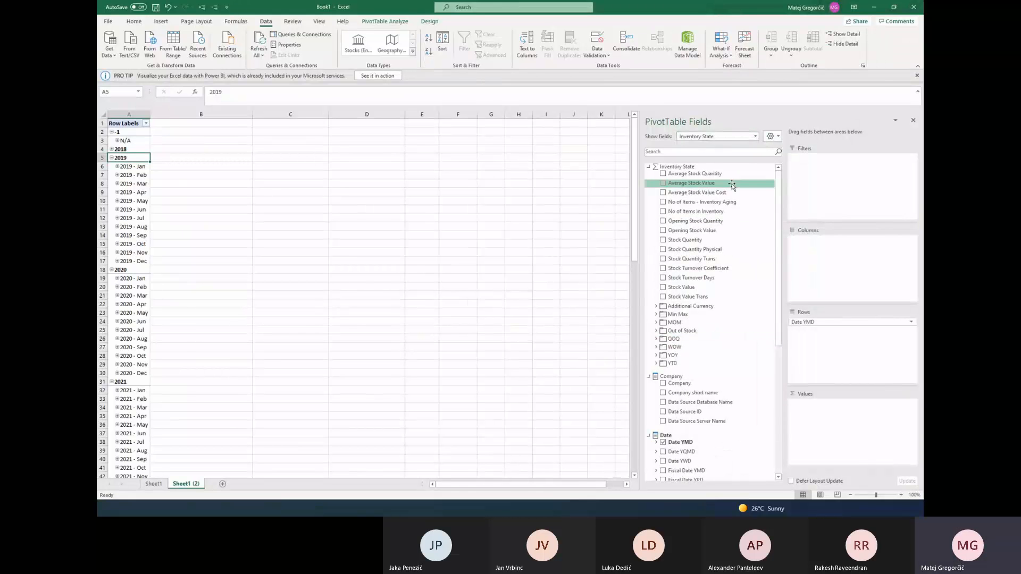
click(663, 241)
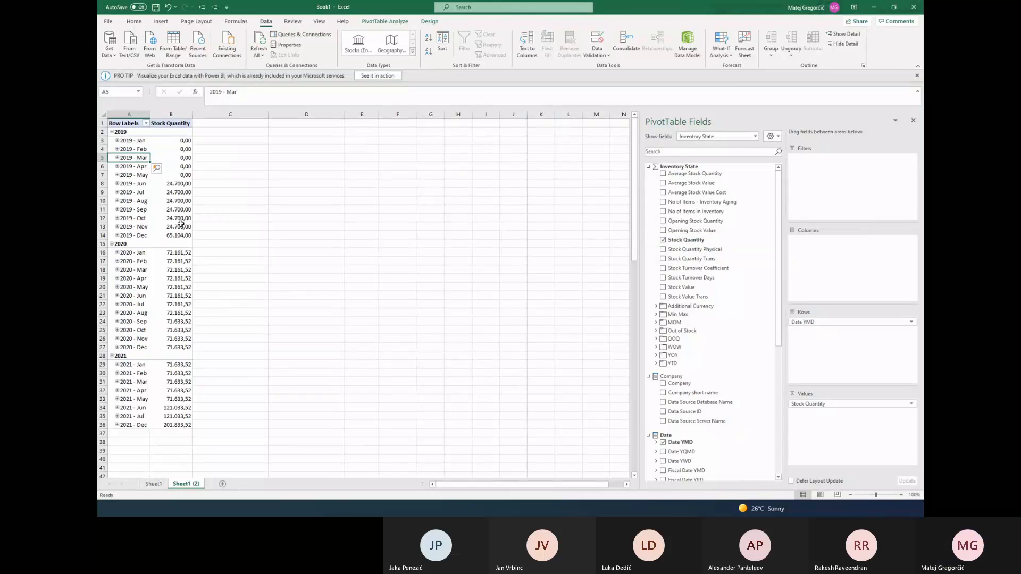
Expand and collapse 2021 - Jan and 2020 - May in the pivot table to compare their daily stock quantity detail
scroll(169, 295, down, 2)
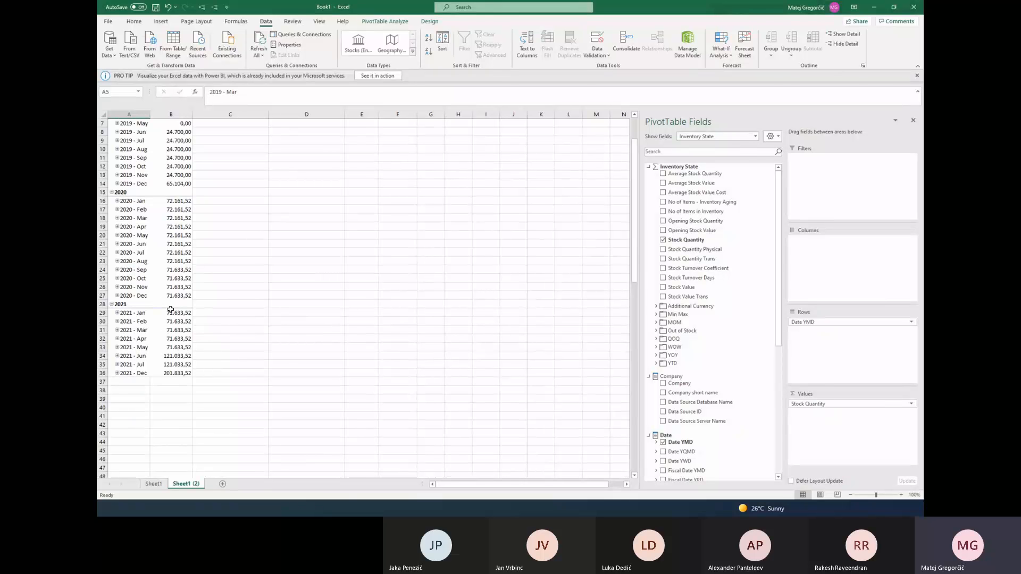
click(117, 313)
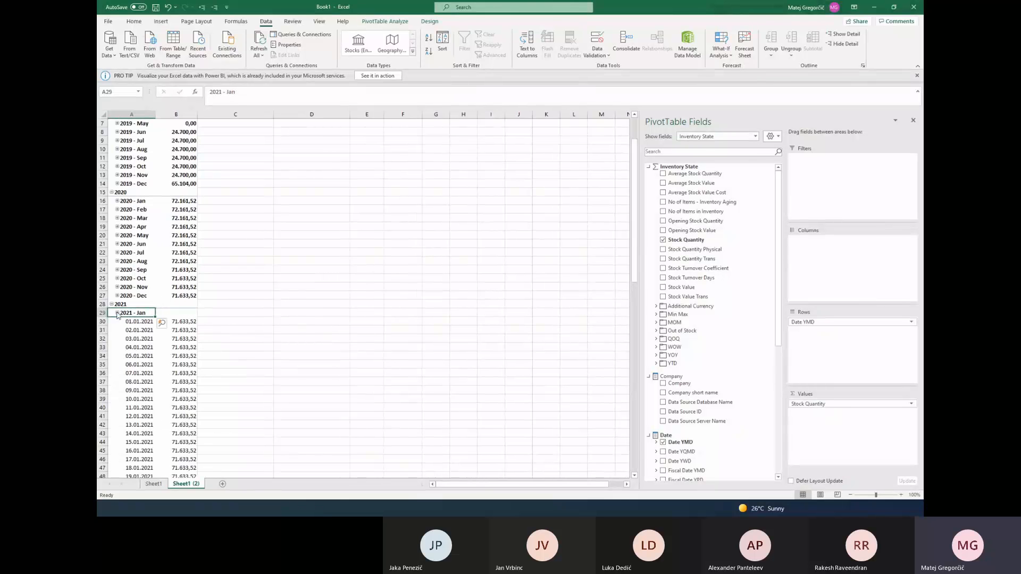
click(117, 313)
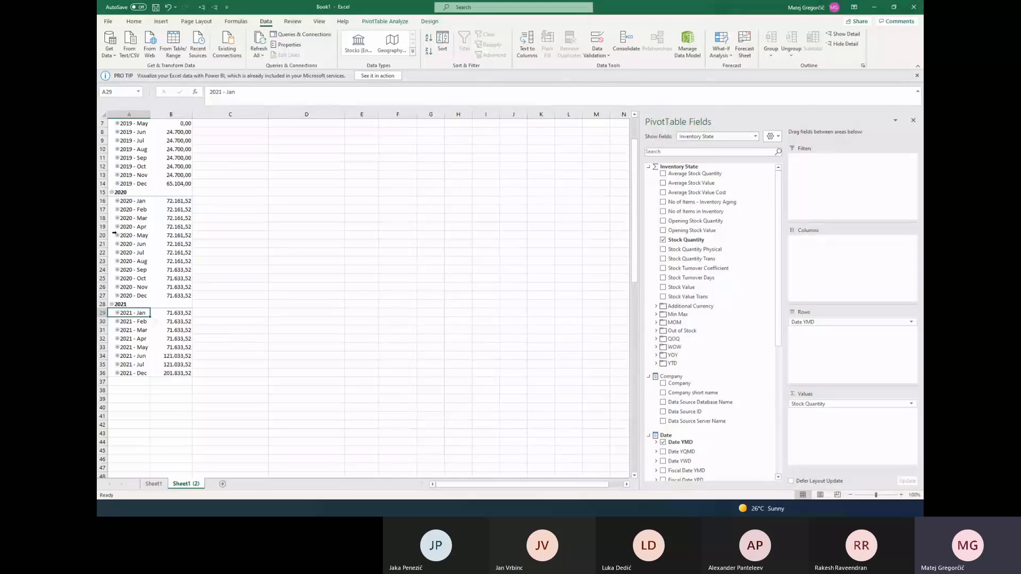
click(117, 235)
click(117, 235)
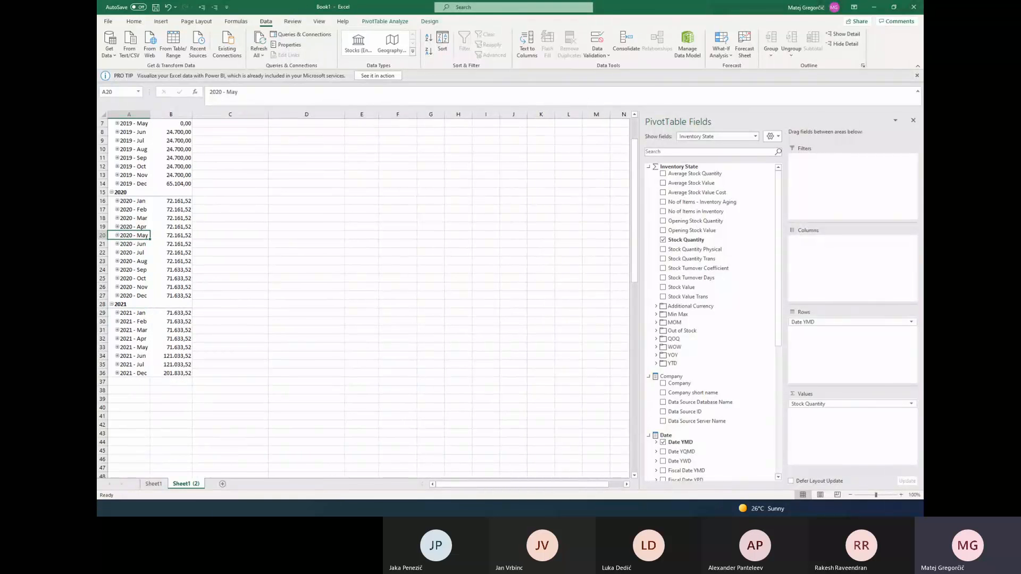
Switch to BI4Dynamics NAV to review the inventory balance calculation options outside the daily period, and return to Excel
click(266, 508)
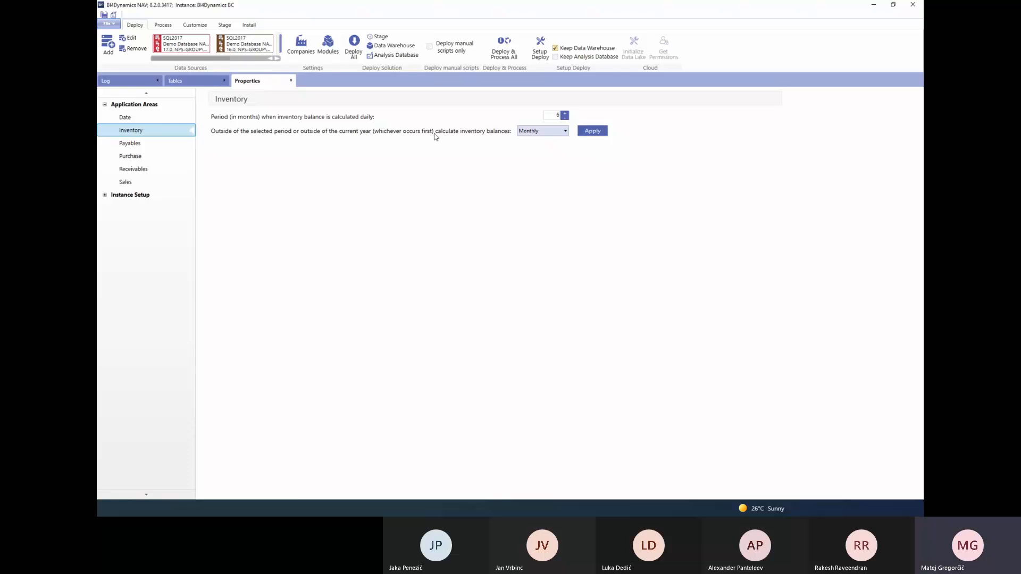
click(545, 132)
click(545, 132)
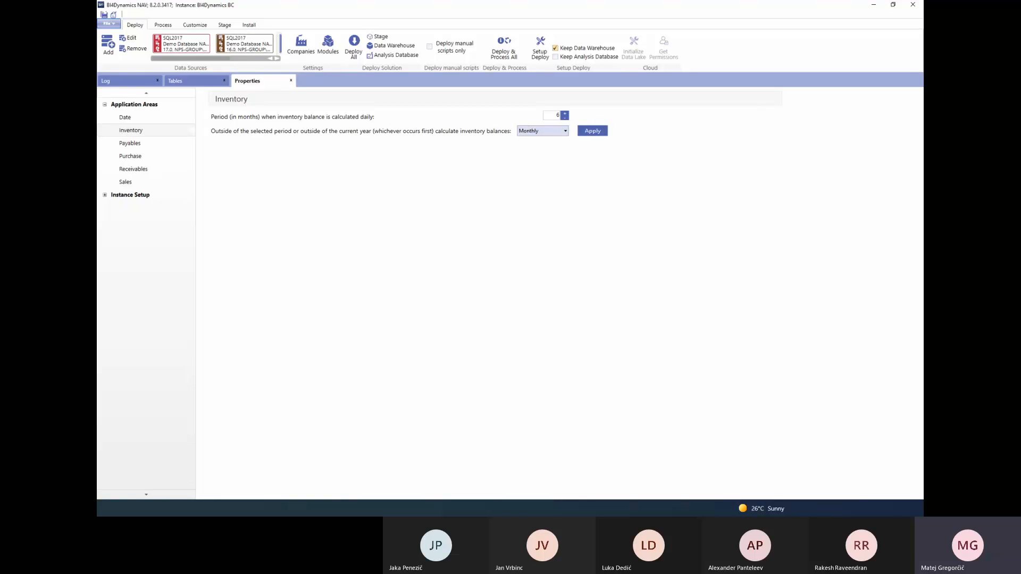
key(alt+Tab)
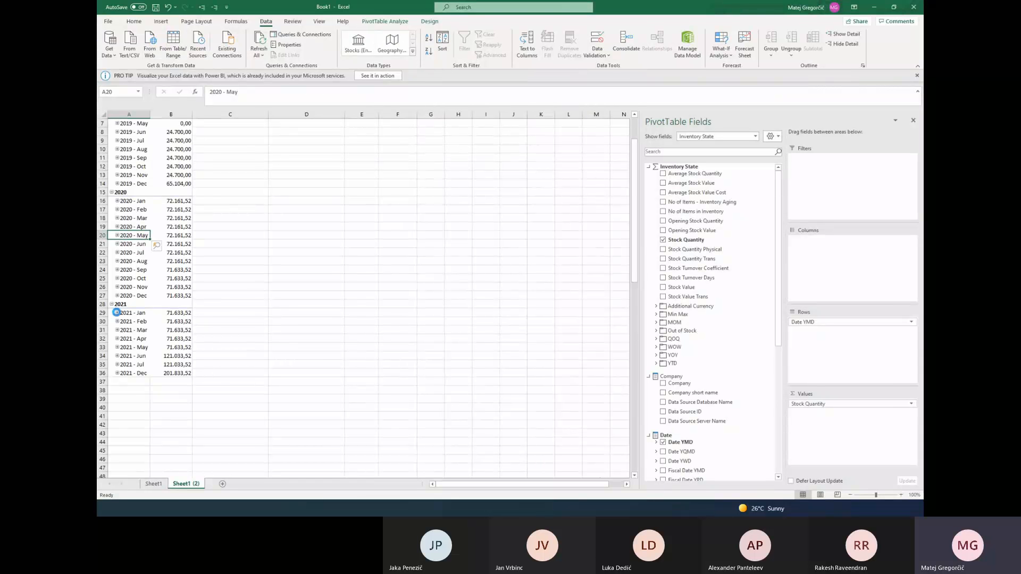
Expand 2021 - Jan into days and add the Item field below Date YMD in the pivot table rows
click(117, 313)
click(180, 321)
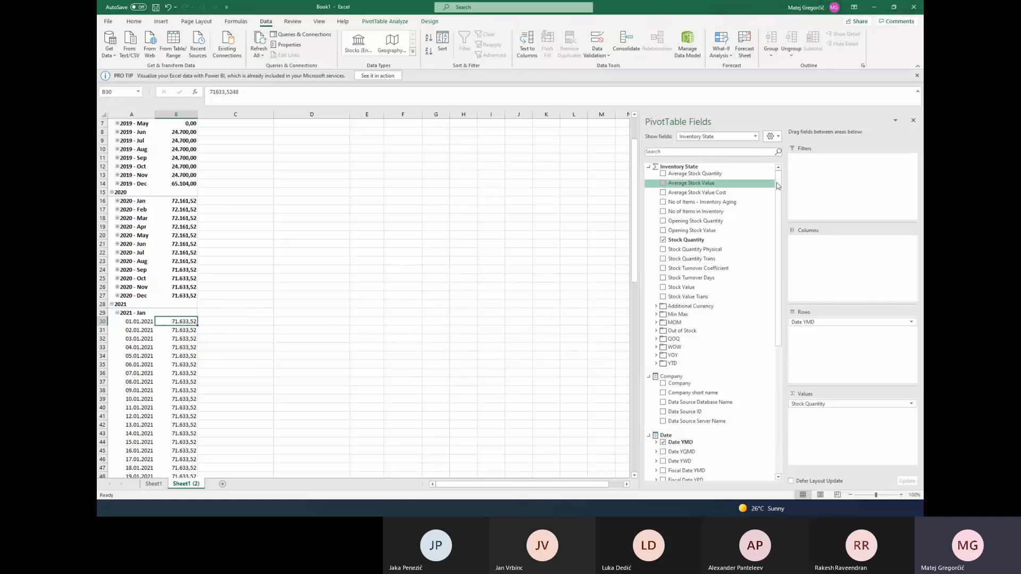
scroll(784, 307, down, 7)
scroll(785, 306, down, 2)
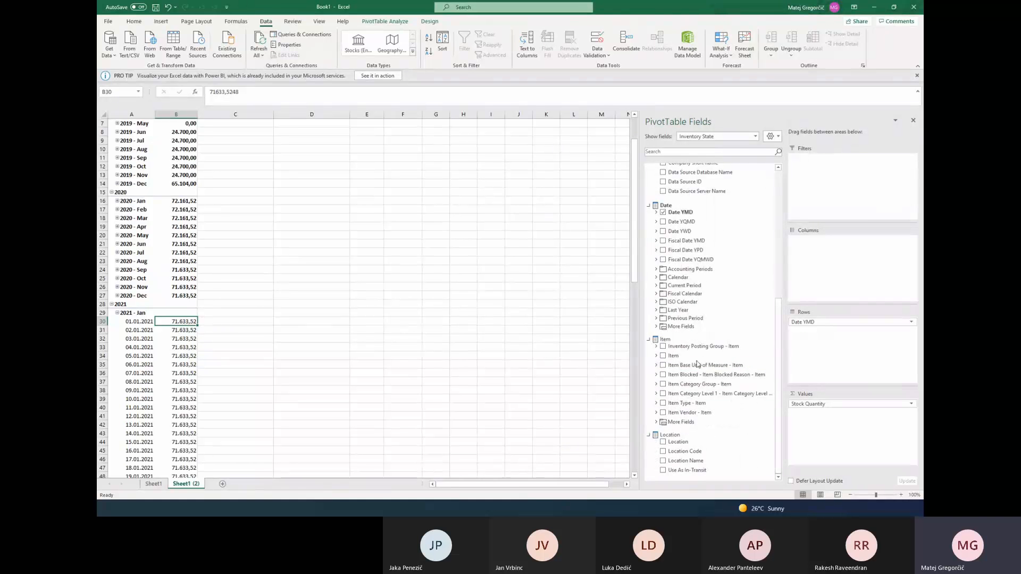
drag(691, 355, 851, 346)
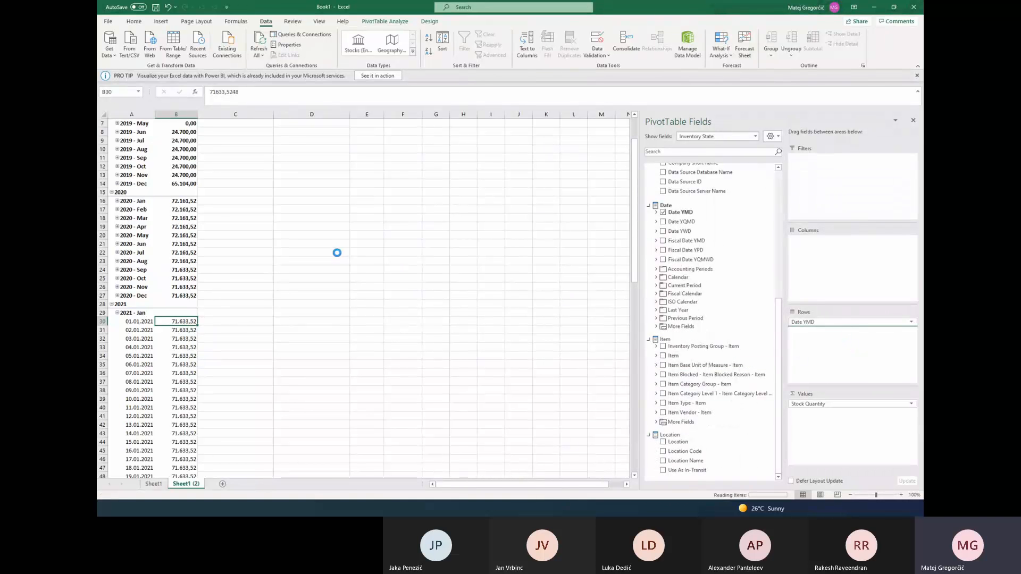
scroll(302, 291, down, 10)
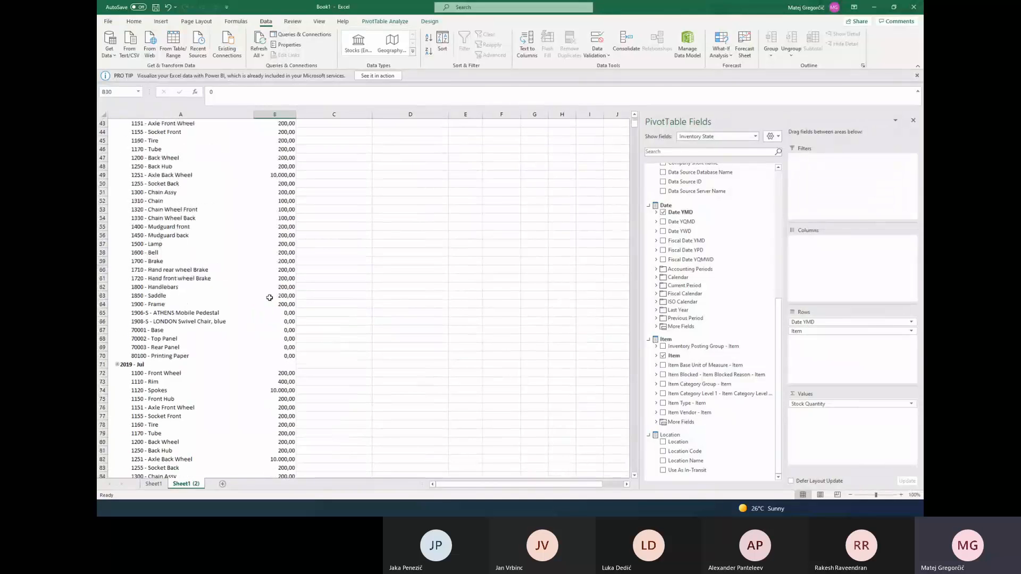
scroll(269, 296, up, 12)
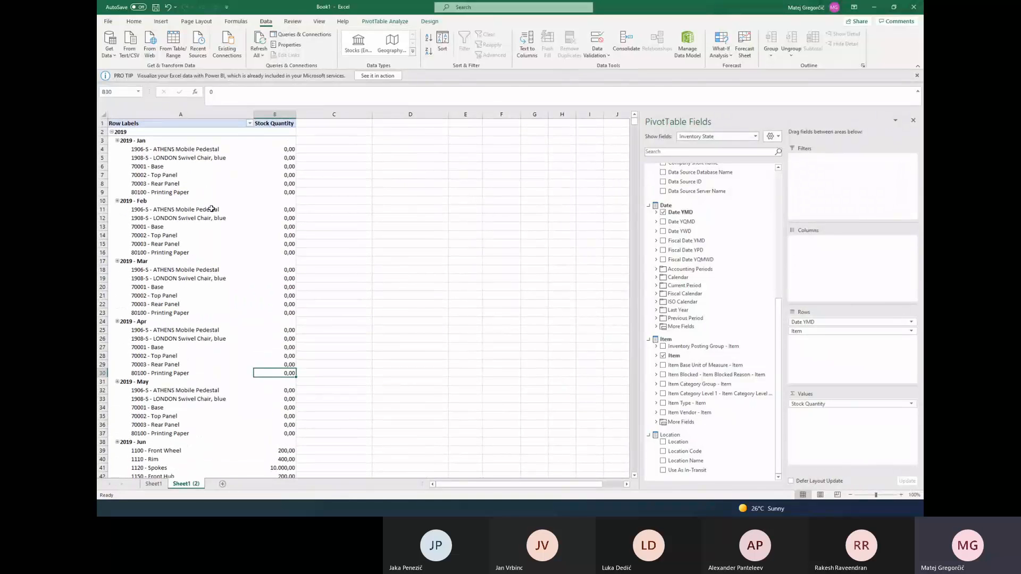
Filter the pivot table to keep only item 1120 - Spokes and place the Item field in the columns
scroll(208, 230, down, 8)
scroll(208, 237, down, 20)
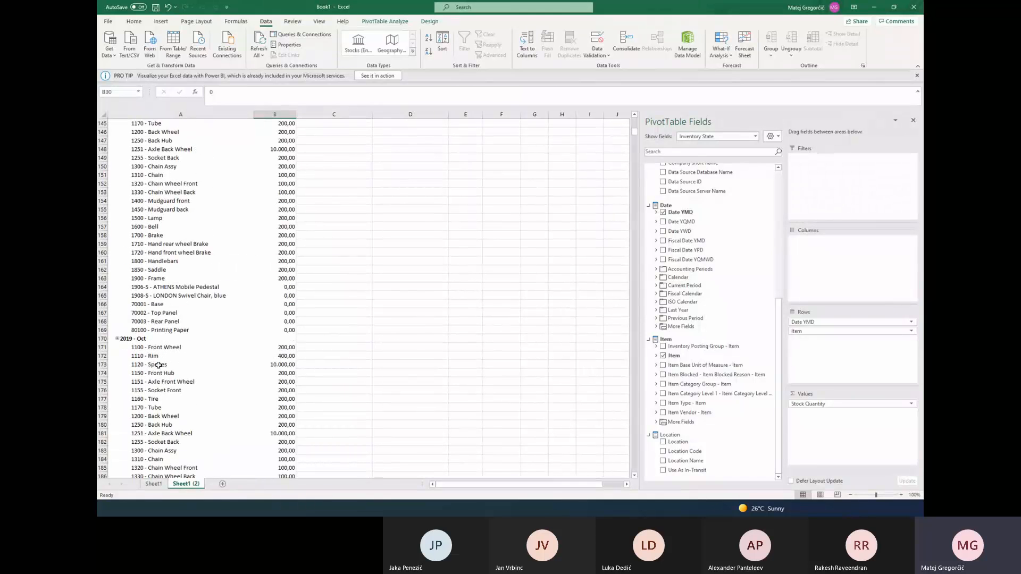
right_click(160, 365)
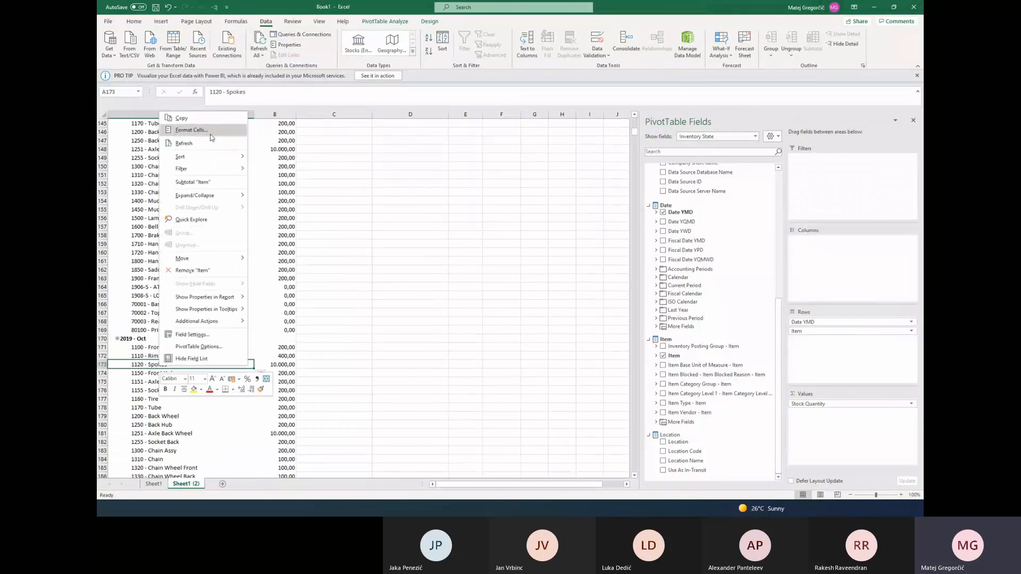
mouse_move(212, 169)
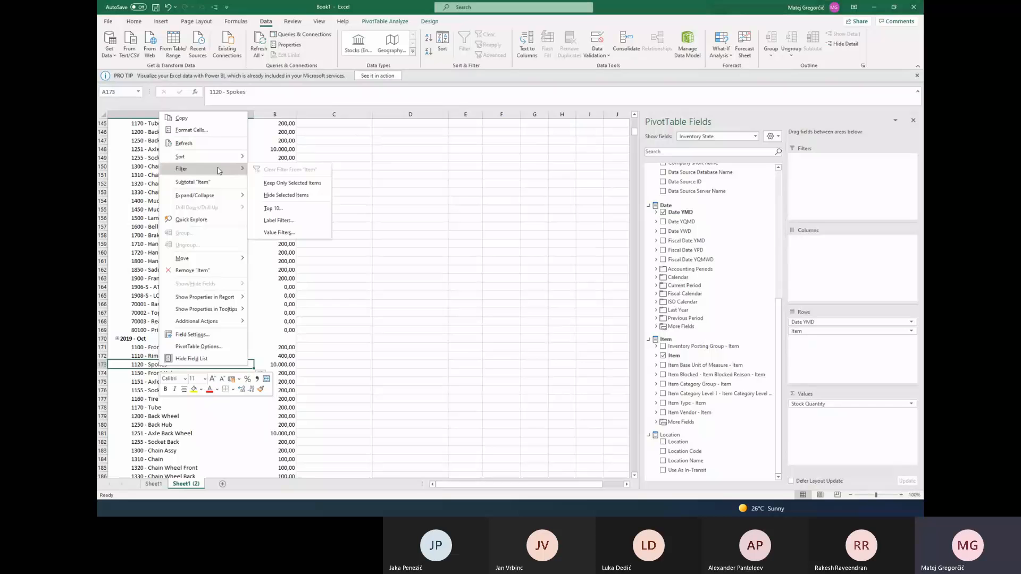
click(309, 184)
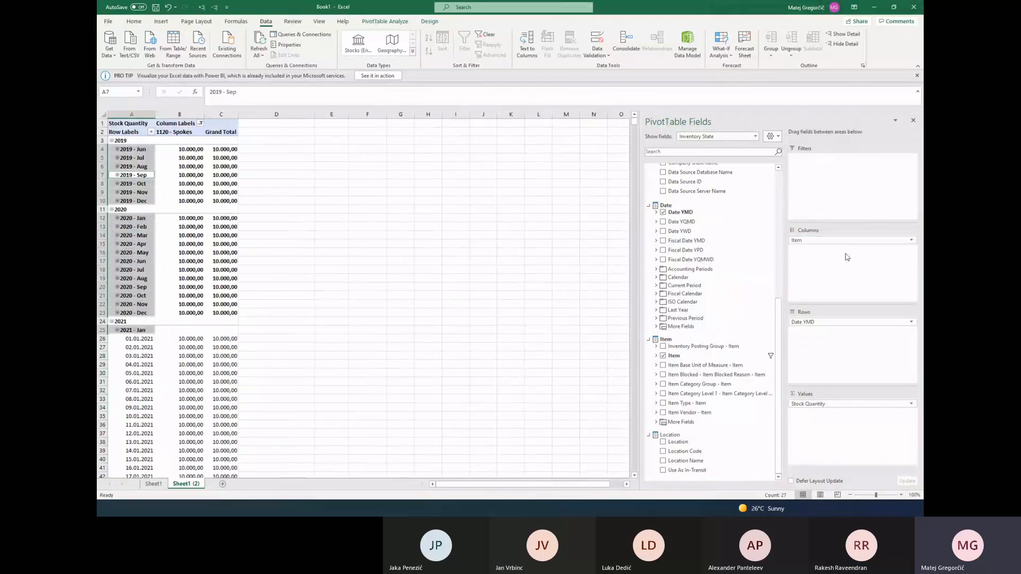
Examine the stock quantity of 1120 - Spokes across the 2019 to 2021 months and the daily rows of January 2021
scroll(184, 209, down, 2)
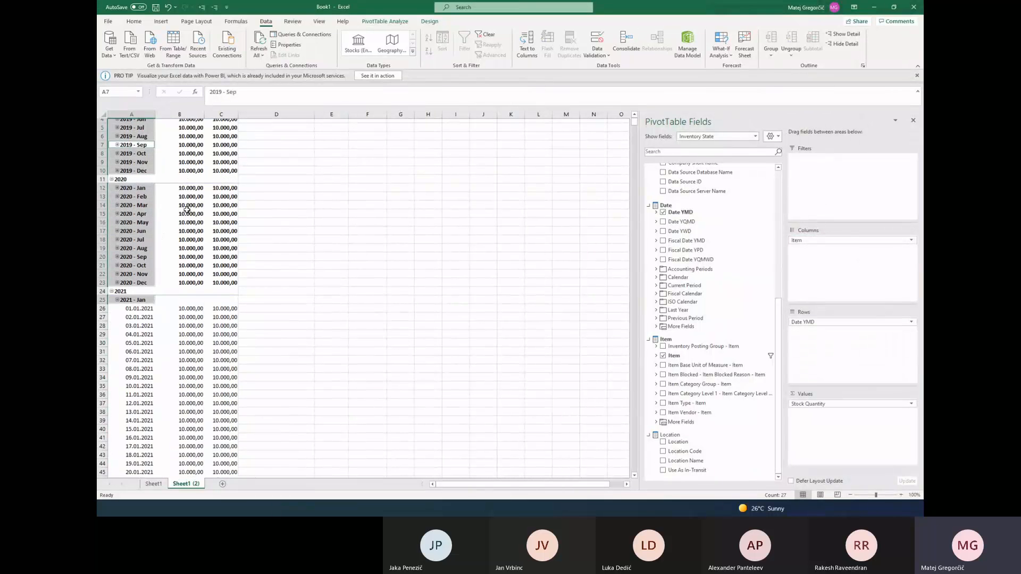
scroll(187, 211, down, 10)
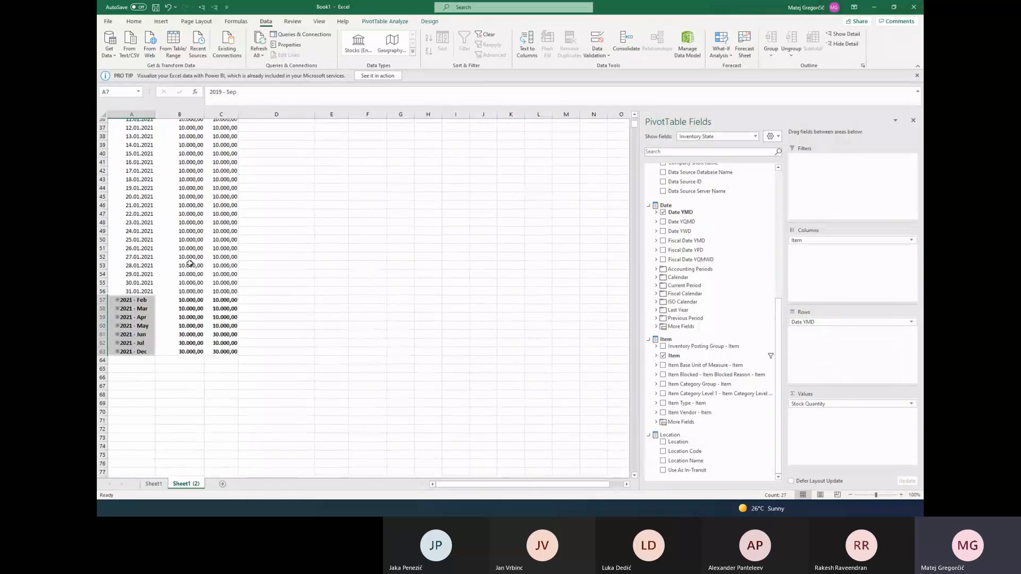
scroll(190, 258, up, 10)
scroll(190, 257, up, 2)
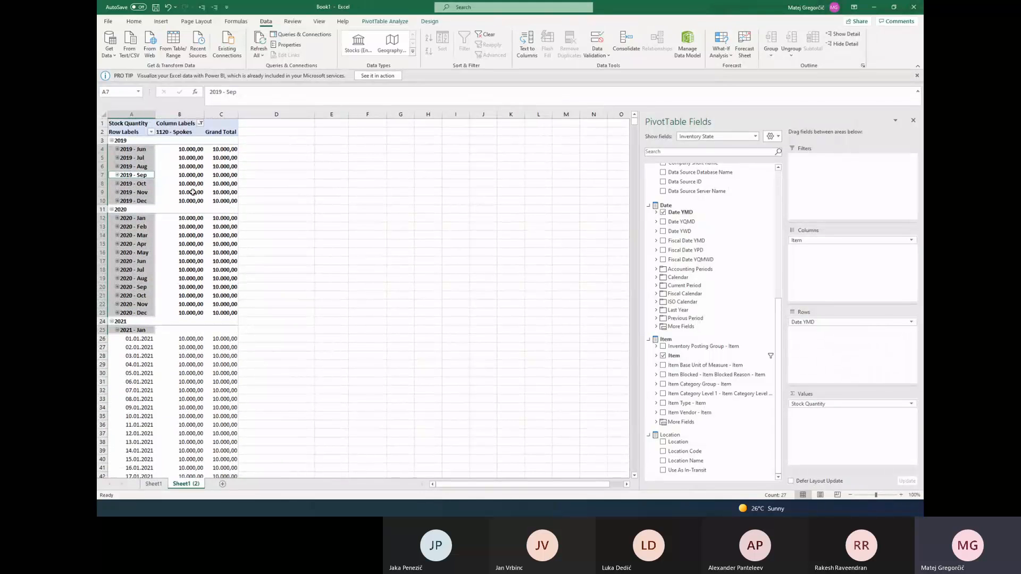
click(192, 150)
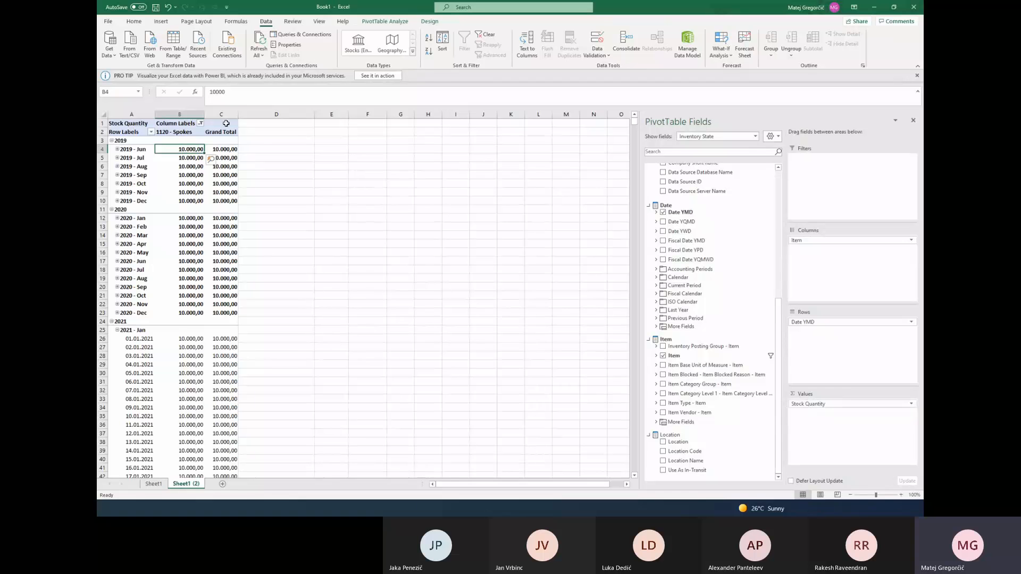
click(203, 133)
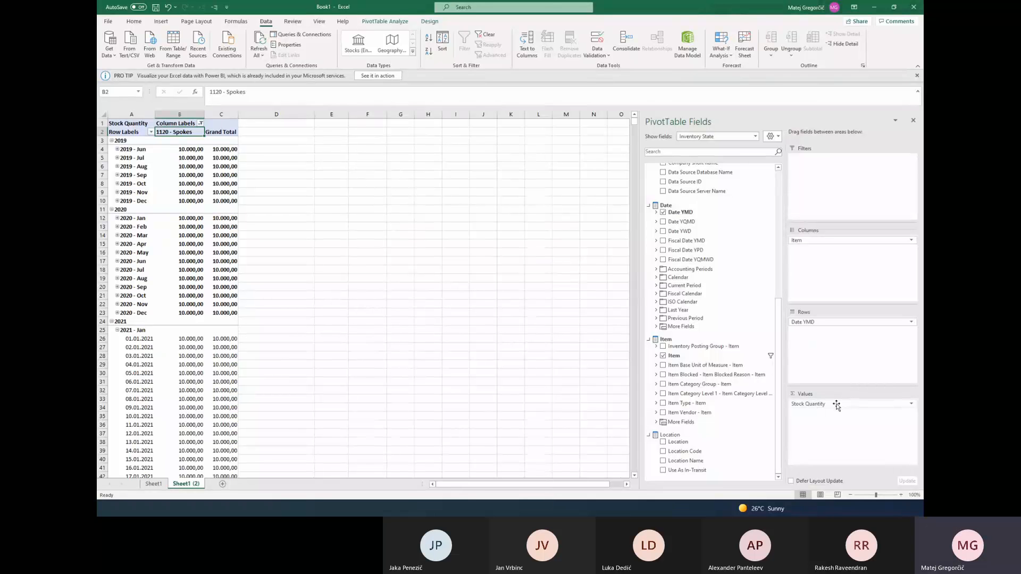
click(187, 151)
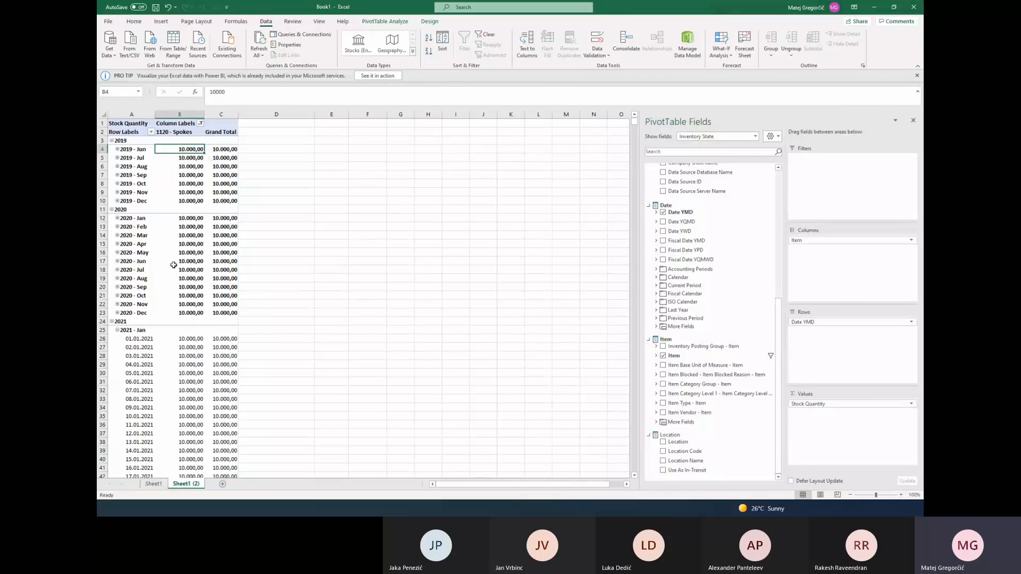
scroll(172, 300, down, 2)
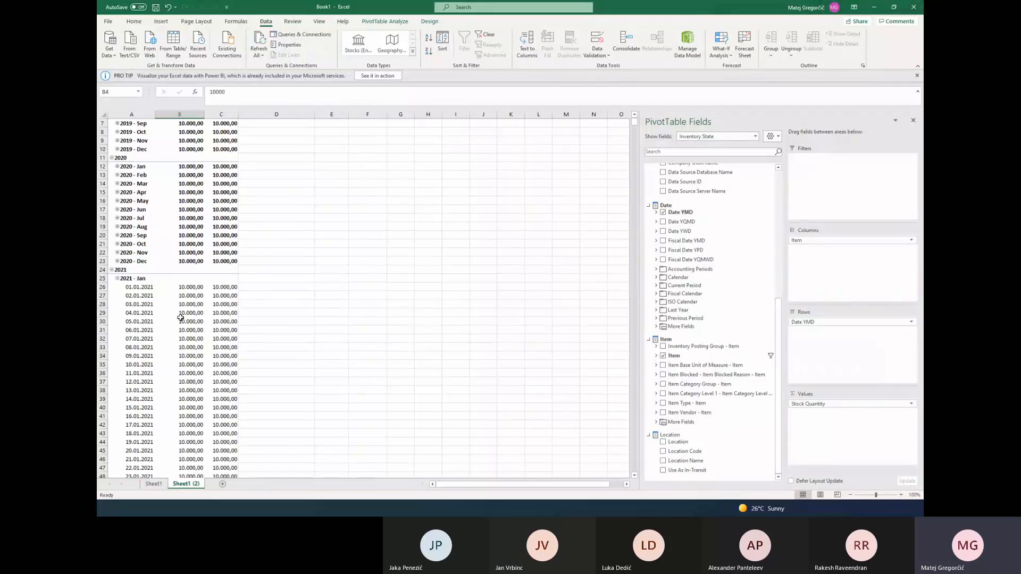
scroll(180, 318, down, 4)
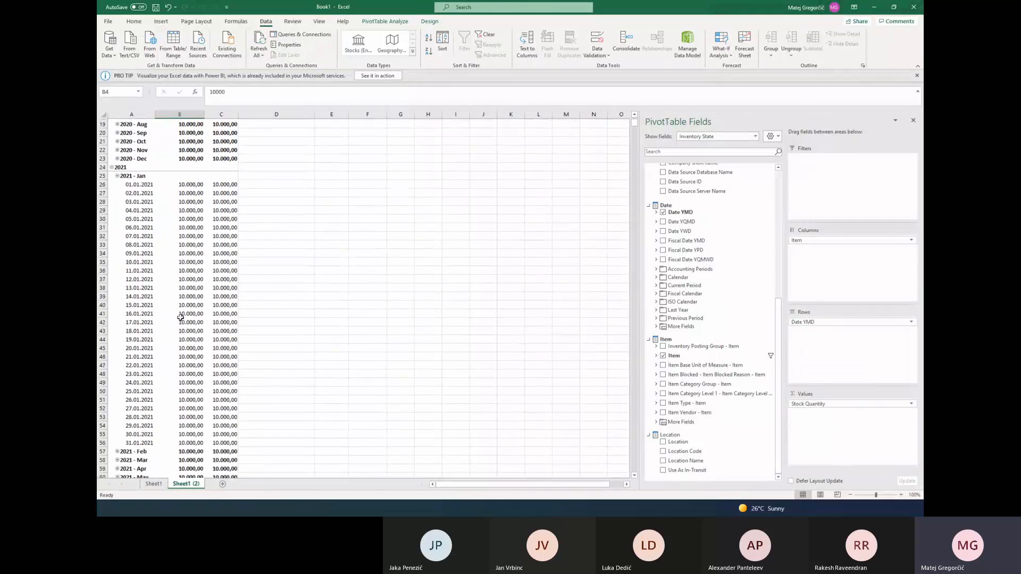
scroll(180, 317, down, 7)
scroll(165, 325, up, 7)
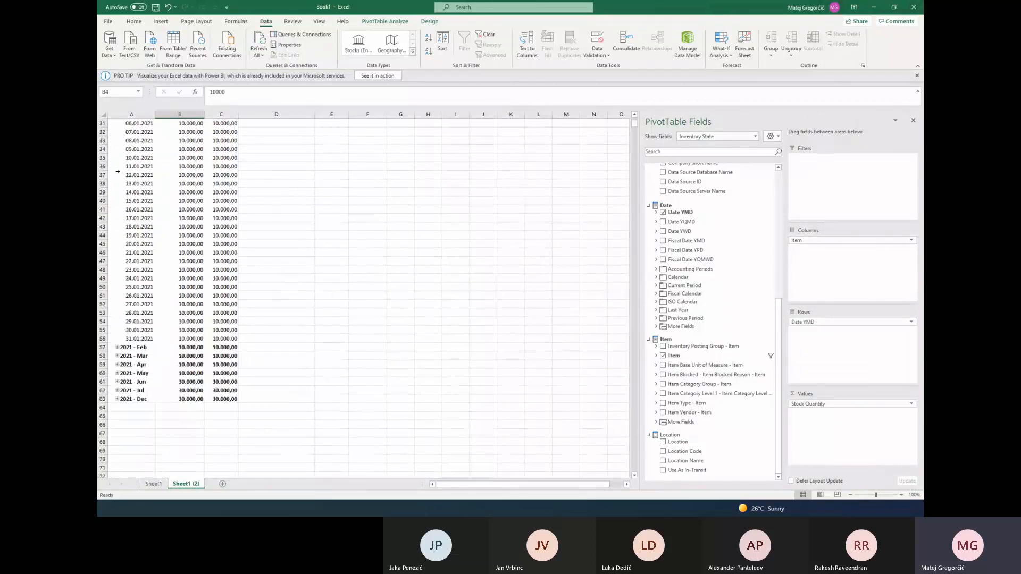
Collapse and re-expand 2021 - Jan, and inspect the stock quantity on its individual days
click(118, 175)
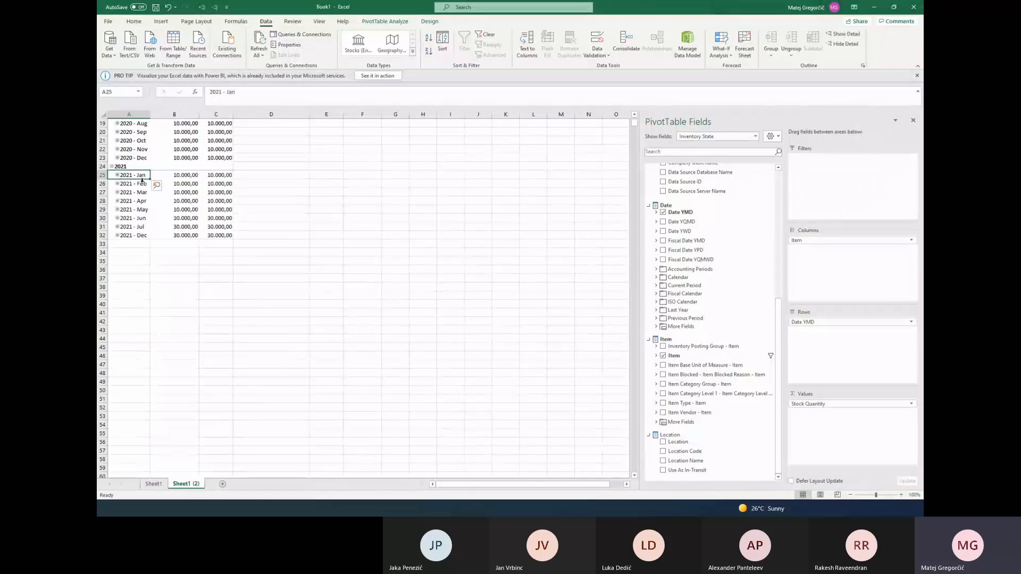
click(118, 175)
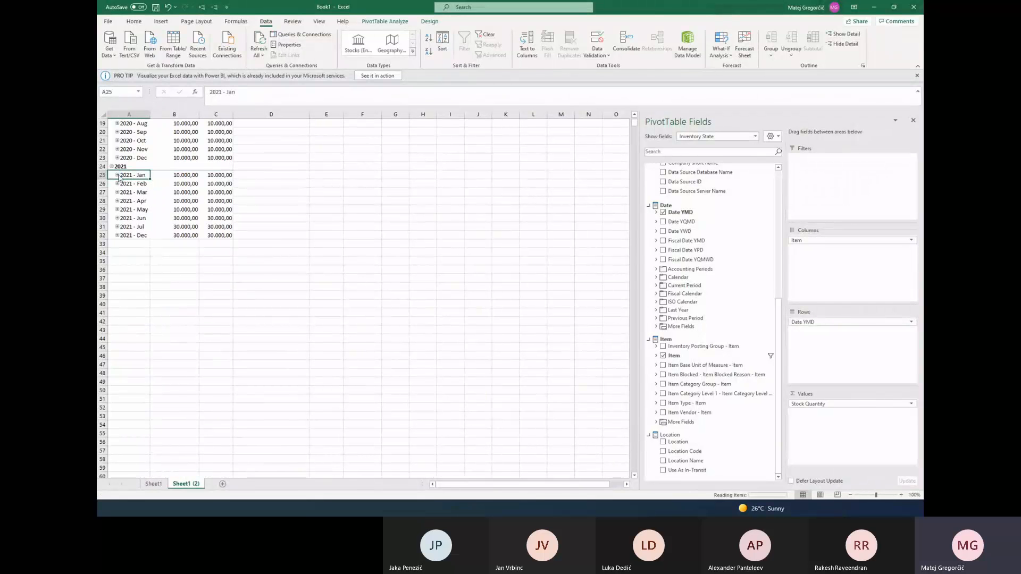
click(193, 201)
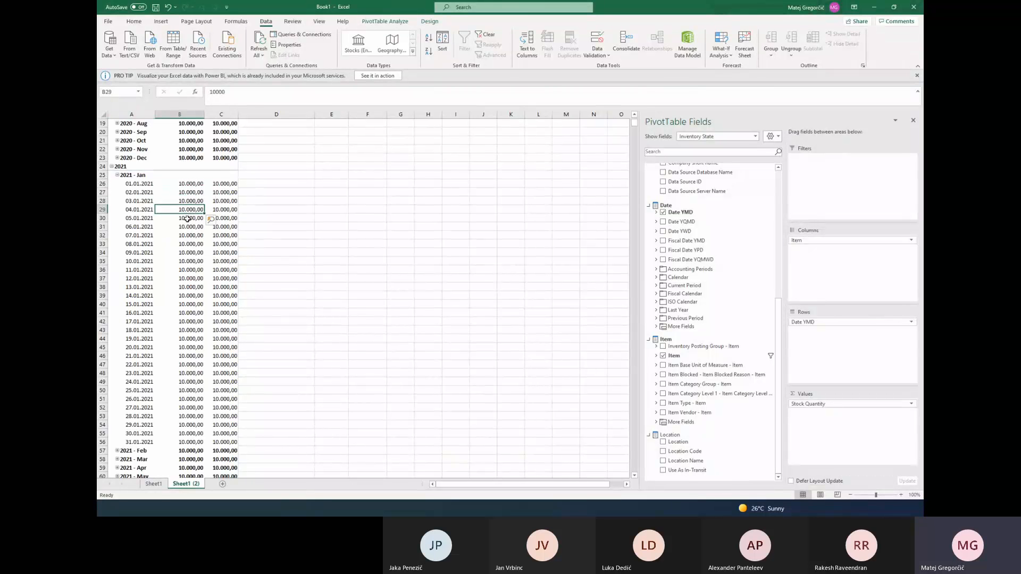
click(188, 237)
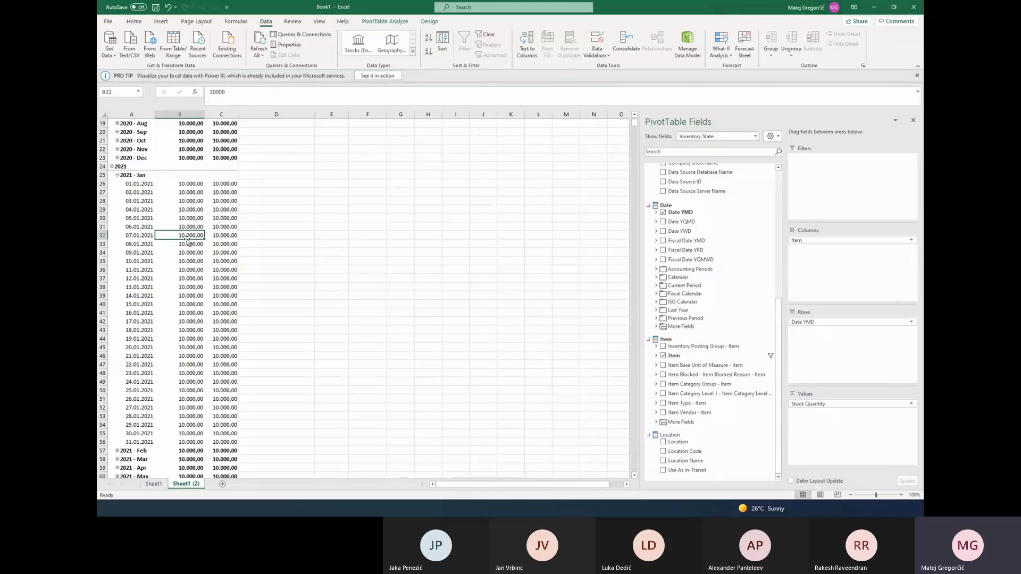
click(187, 269)
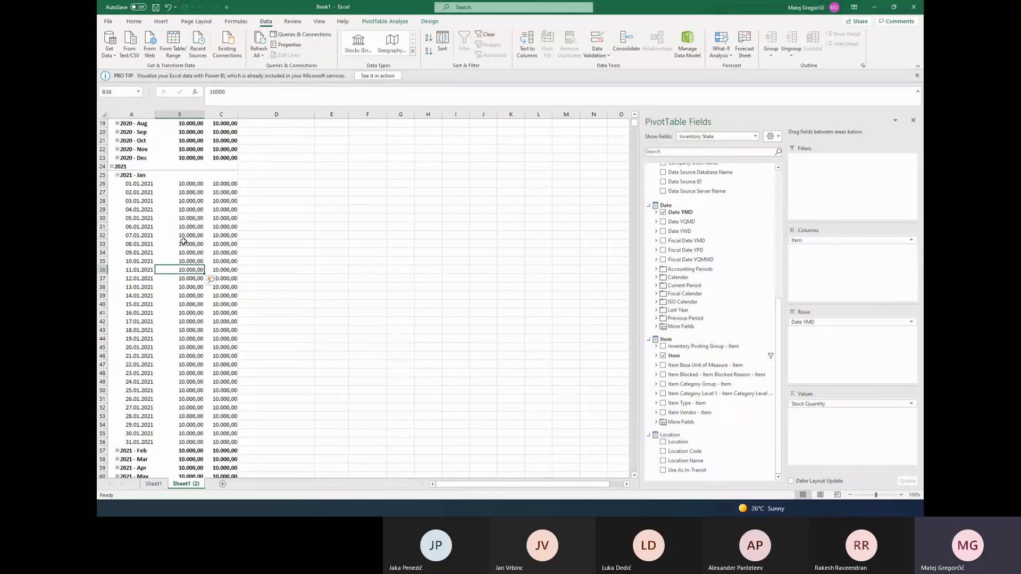
scroll(190, 245, up, 4)
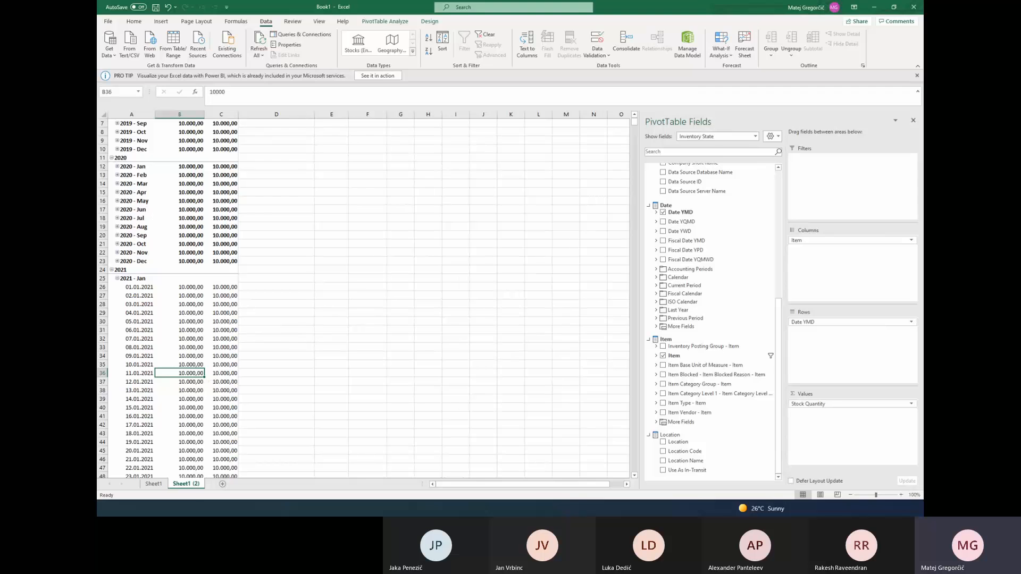
Check the Inventory properties in BI4Dynamics NAV again, and in Excel expand 2020 - Apr in the pivot table to its daily level
key(alt+Tab)
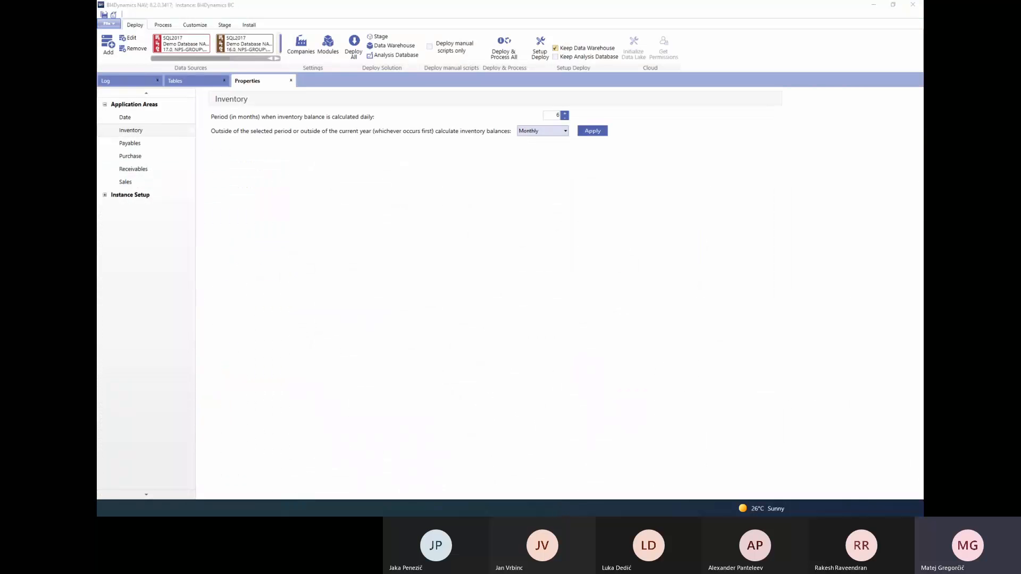
key(alt+Tab)
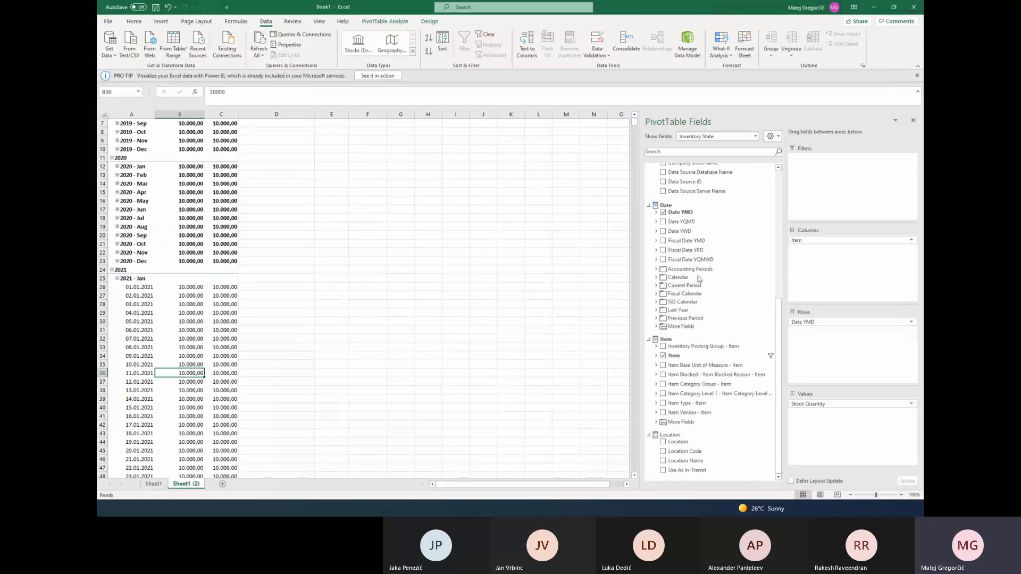
click(180, 286)
mouse_move(181, 287)
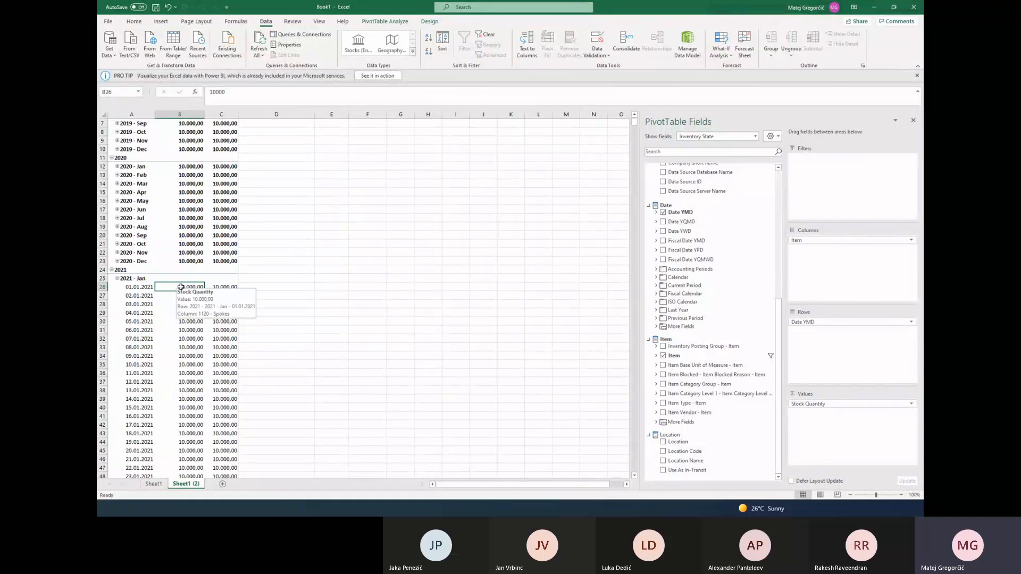
click(117, 193)
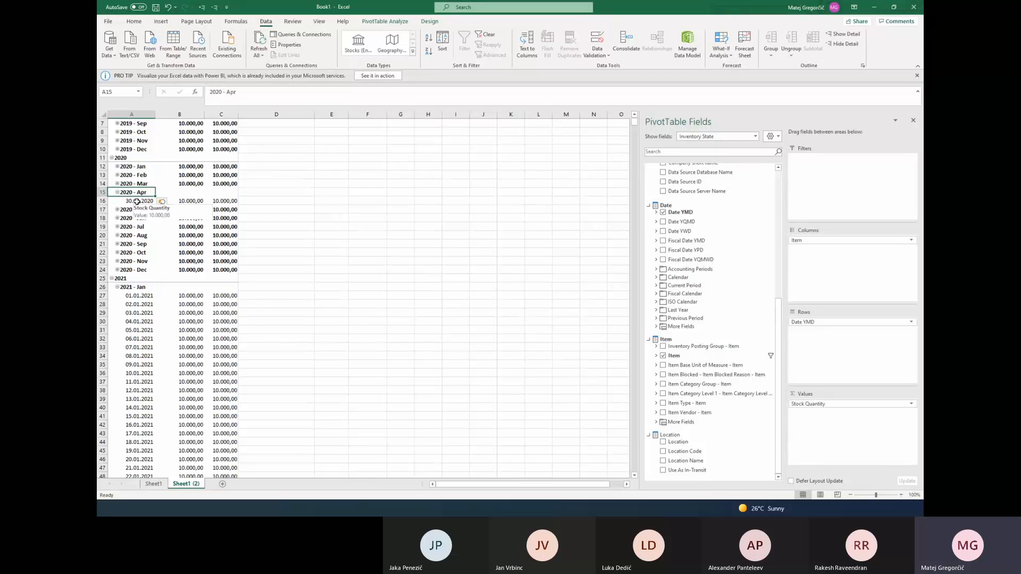
Expand 2020 - May and 2020 - Mar to their daily level and check the dates listed there and under 2020 - Apr
click(137, 201)
click(194, 202)
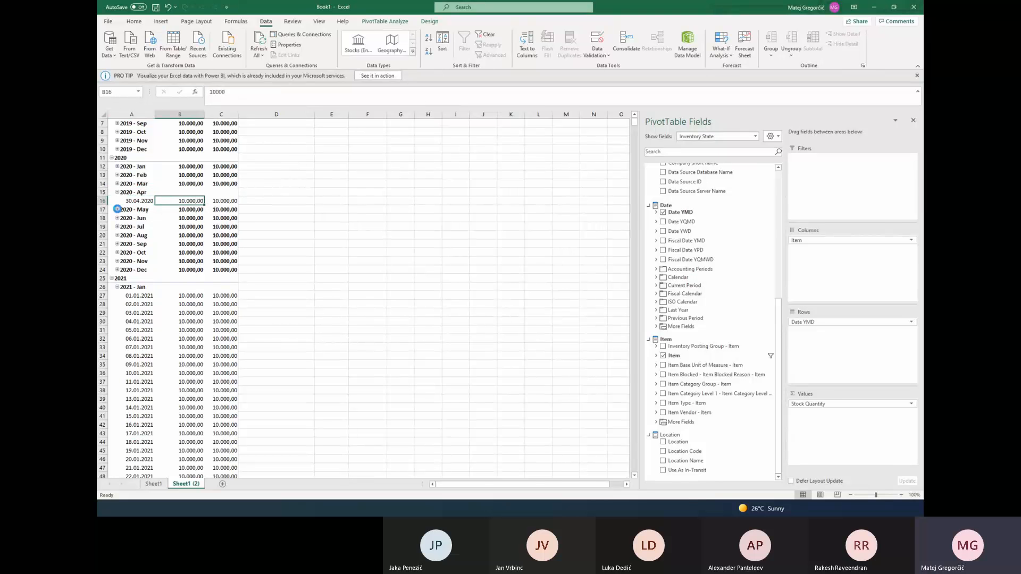
click(117, 210)
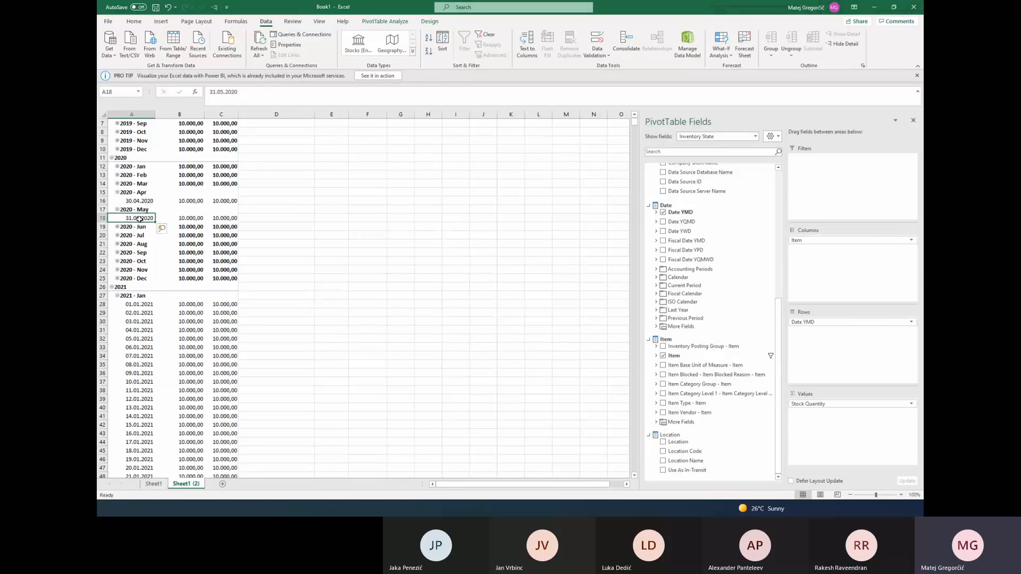
click(117, 184)
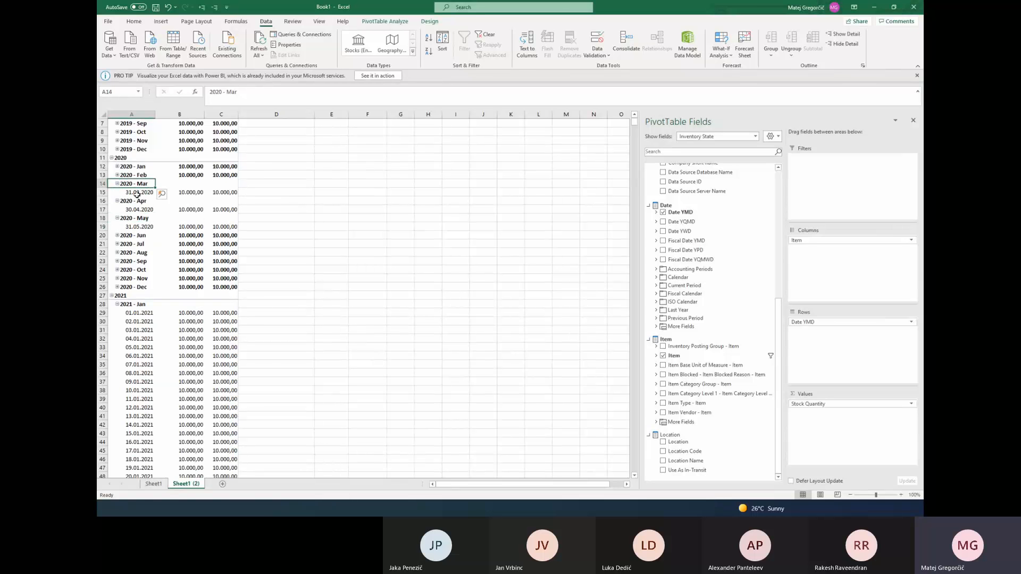
click(137, 193)
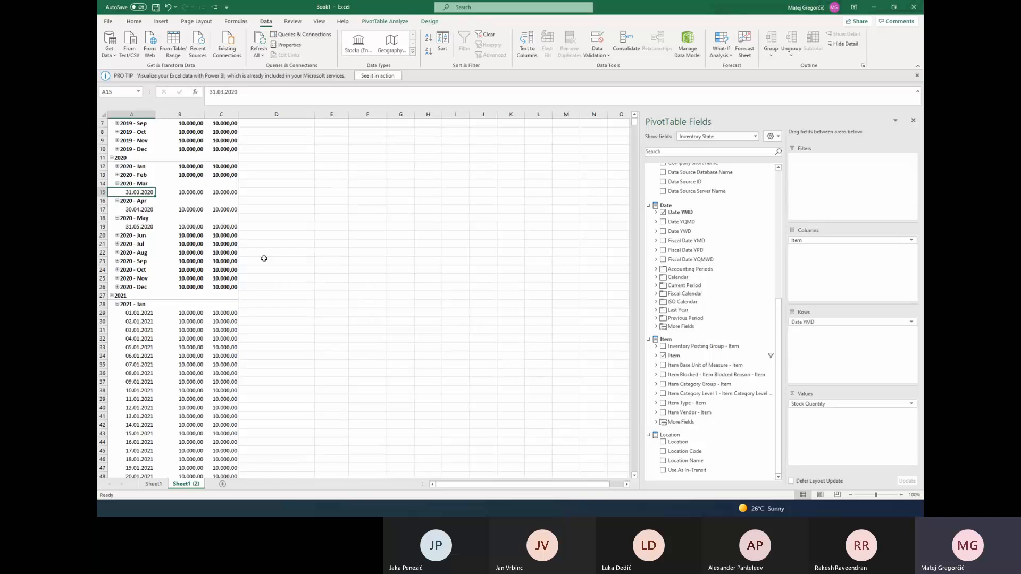
Compare the expanded 2020 months with the daily stock quantity rows of January 2021, starting from 01.01.2021
scroll(202, 255, up, 2)
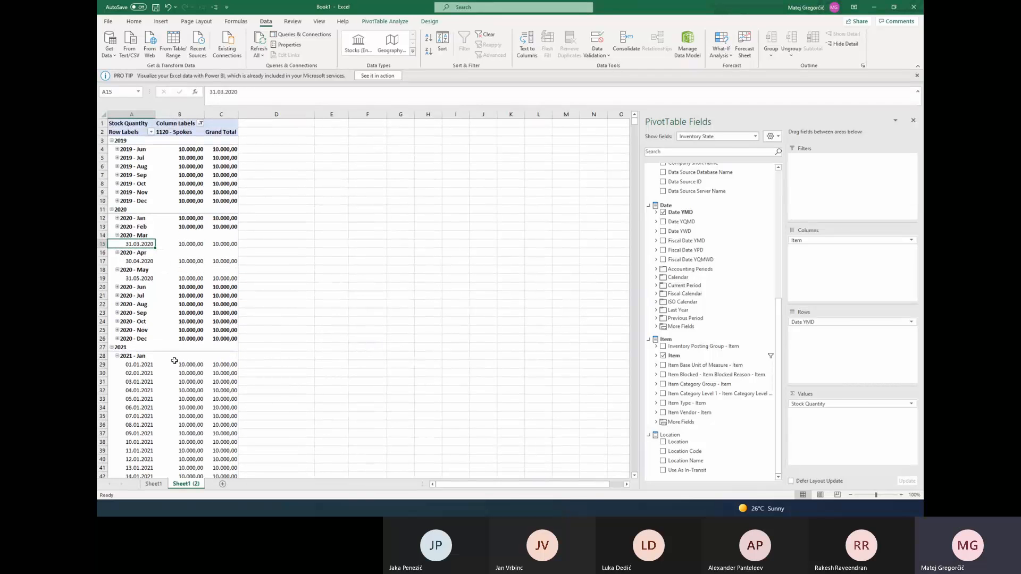
click(175, 364)
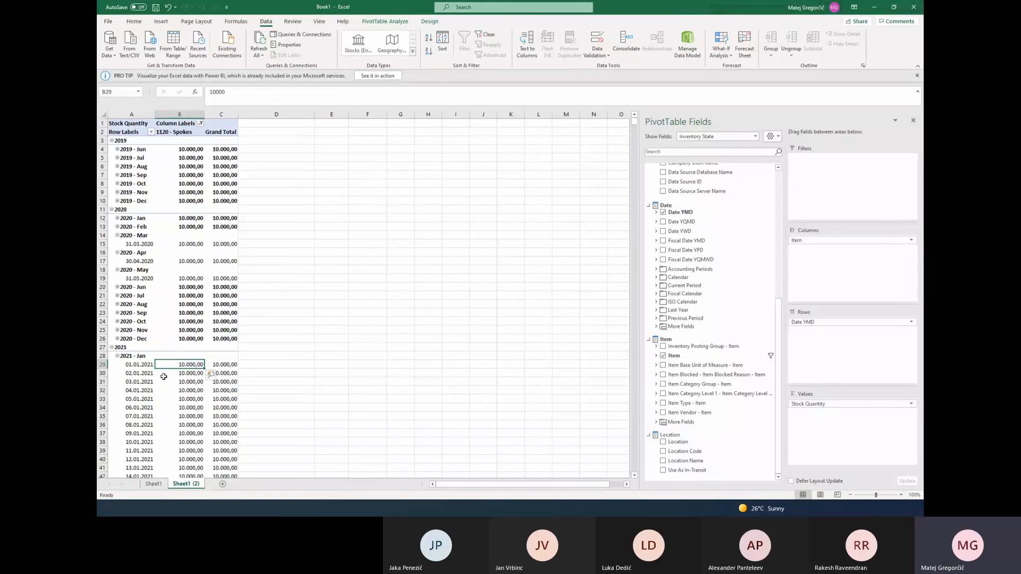
click(142, 366)
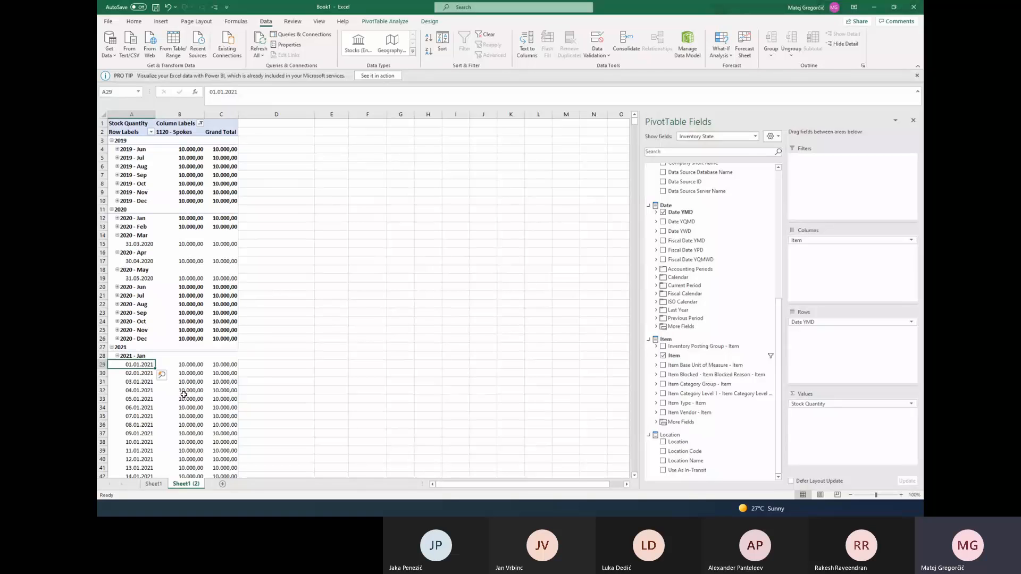
mouse_move(183, 394)
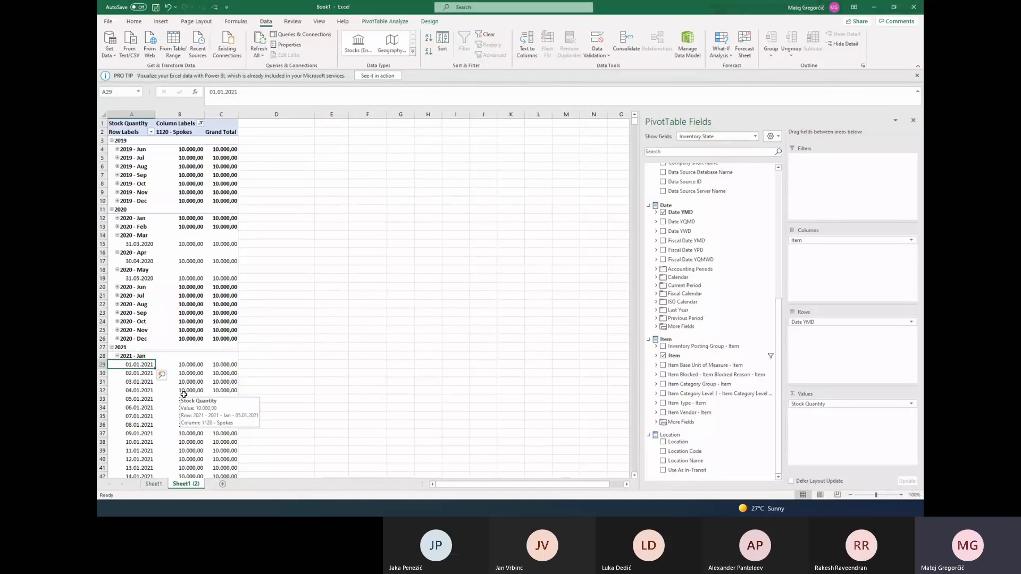
Add the Location field to the pivot table's columns beneath Item
click(196, 184)
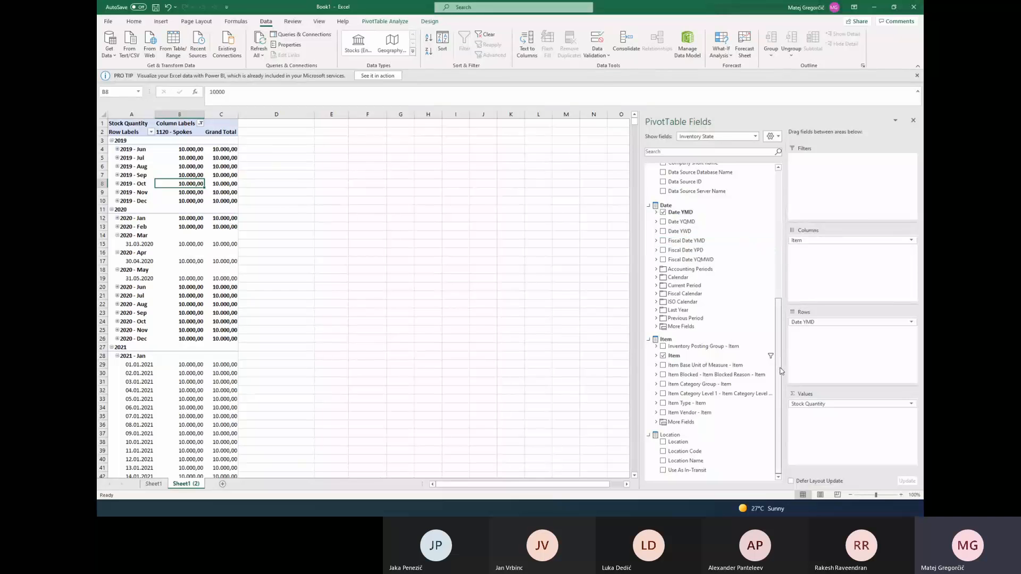
click(663, 442)
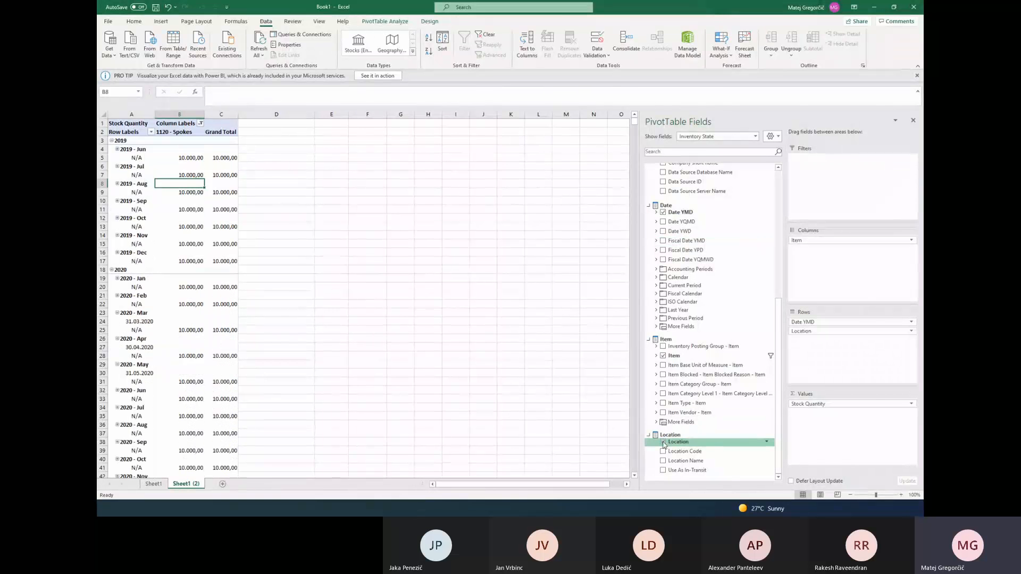
click(663, 443)
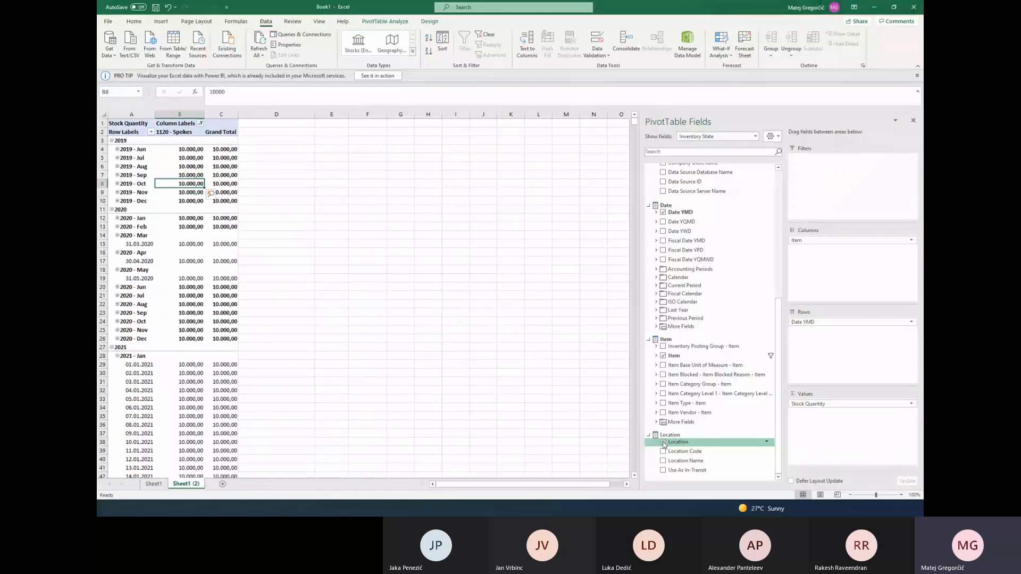
drag(663, 445, 827, 272)
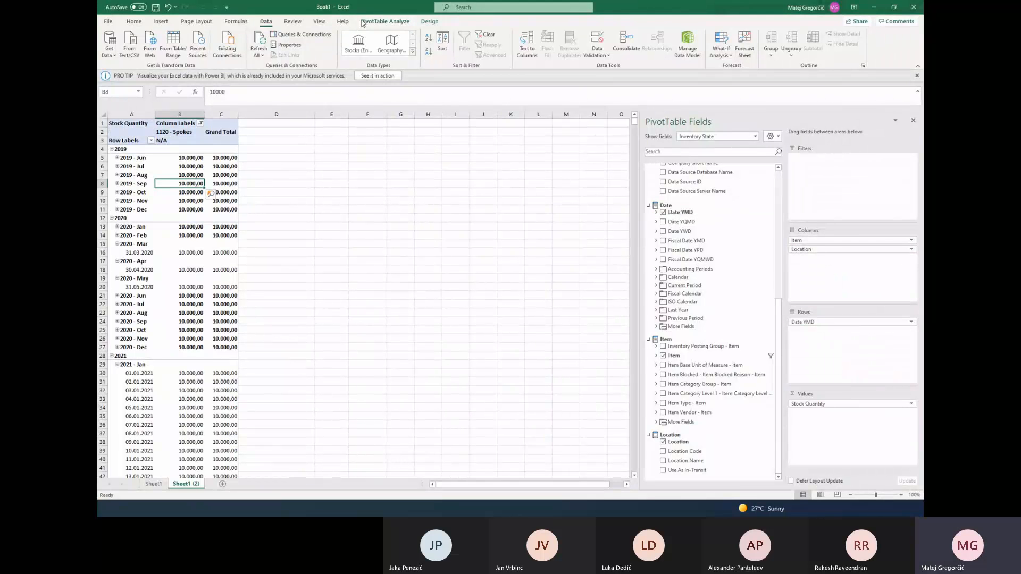
Change the pivot table's report layout to tabular form and check the Day and location headers
click(430, 22)
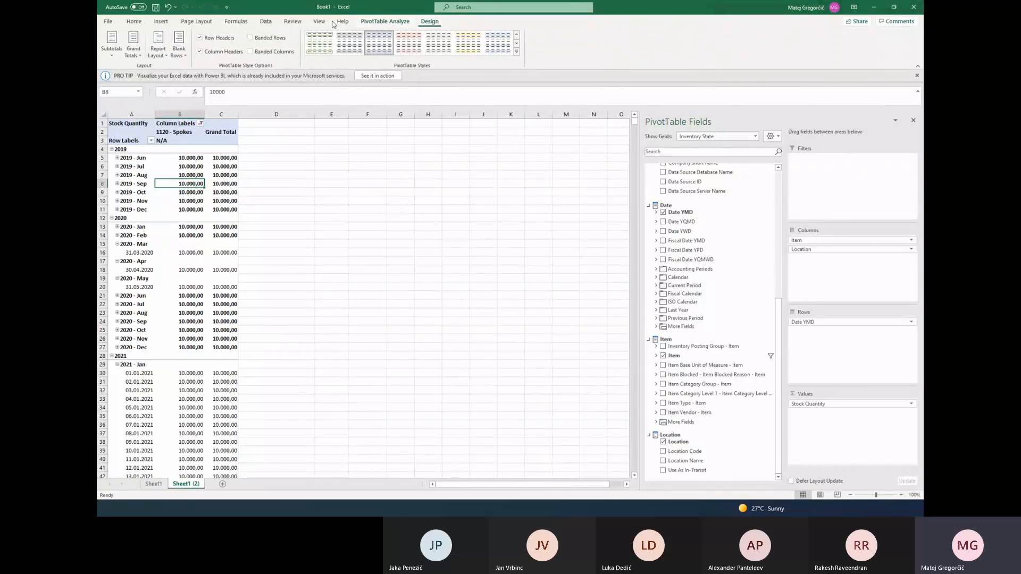
click(158, 45)
click(180, 115)
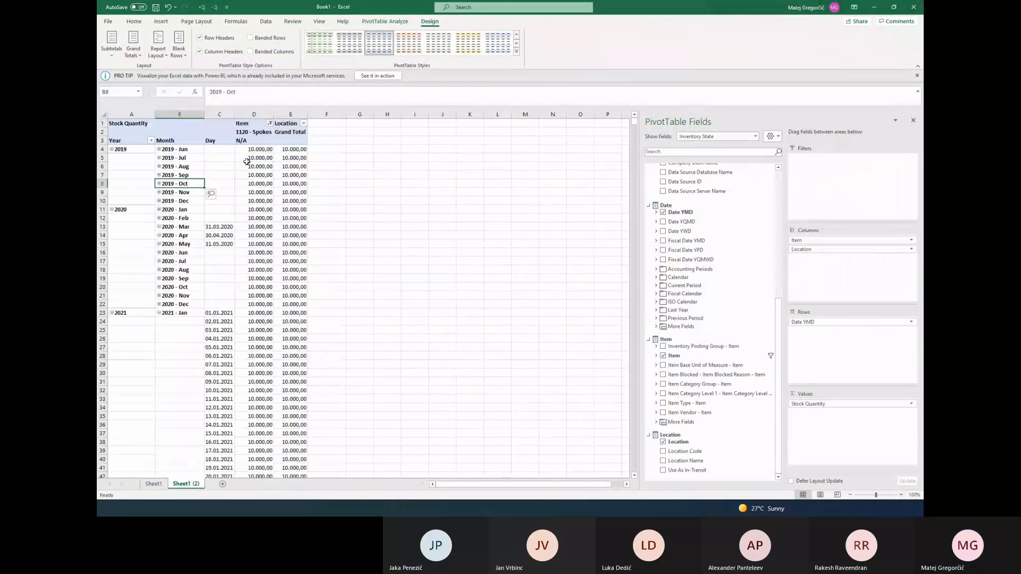
click(226, 141)
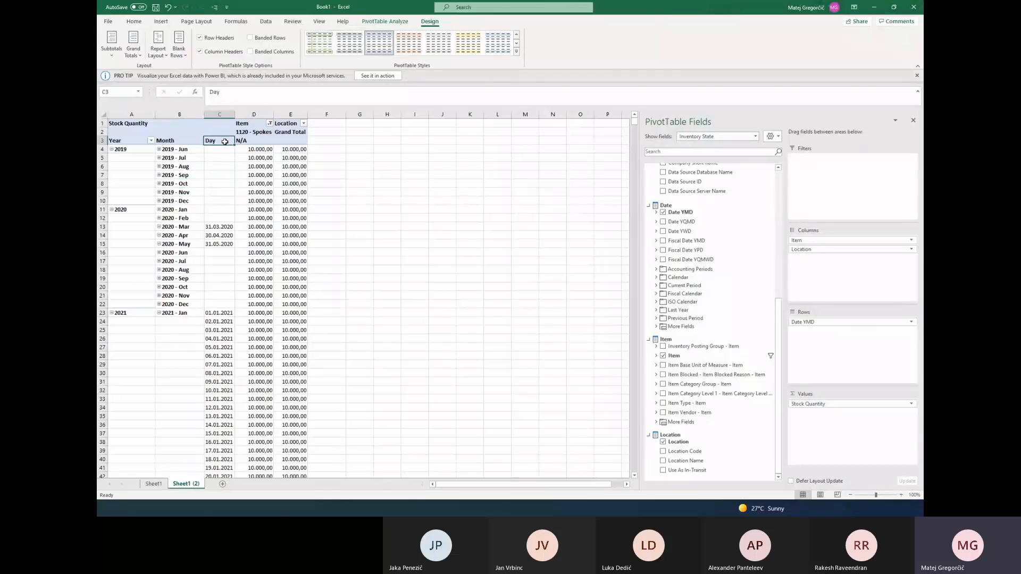
click(264, 140)
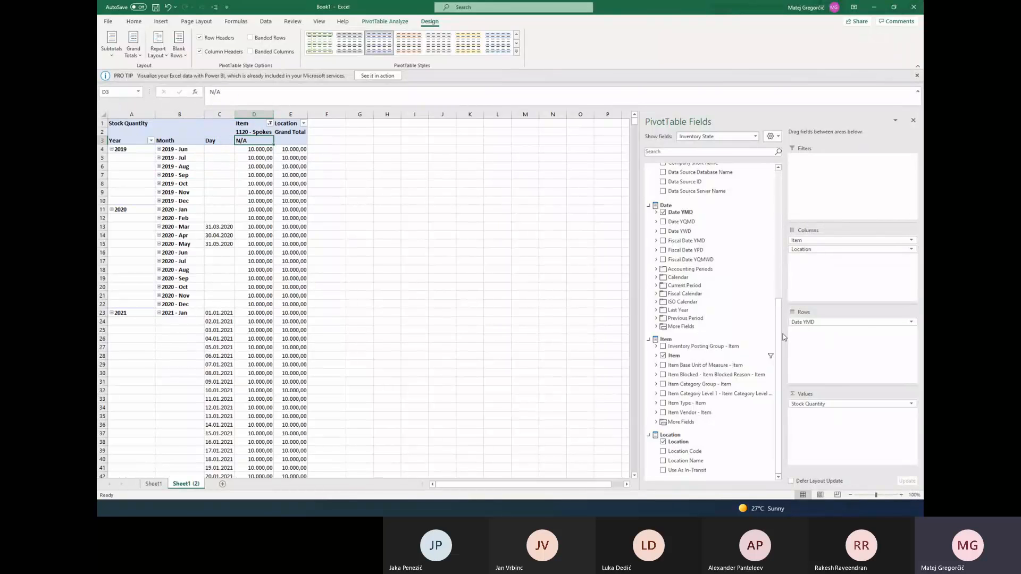
Look through the available pivot fields, and examine the Day column across the 2020 months and January 2021
drag(780, 338, 783, 264)
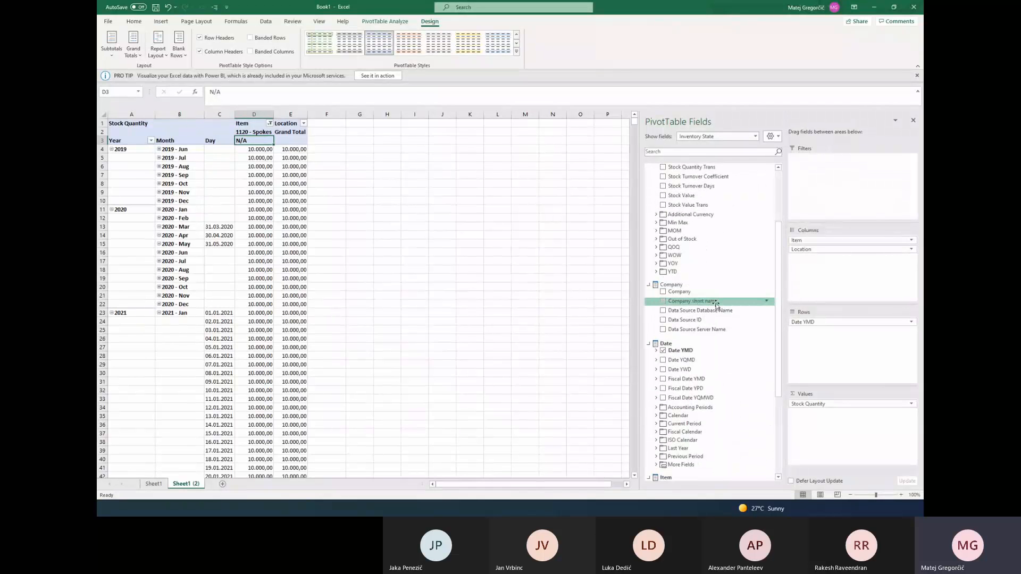
scroll(715, 305, down, 5)
scroll(718, 307, down, 1)
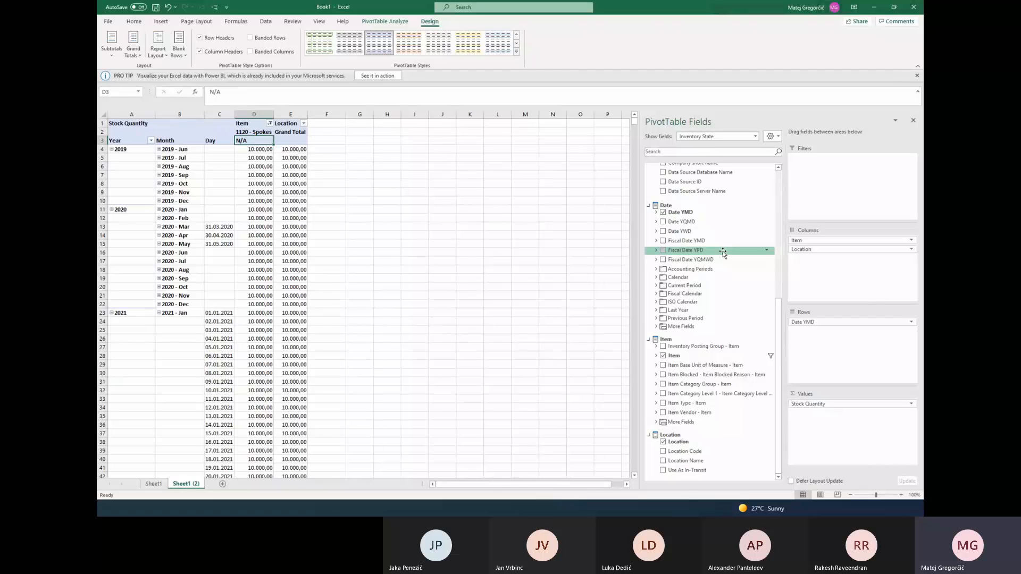
mouse_move(264, 271)
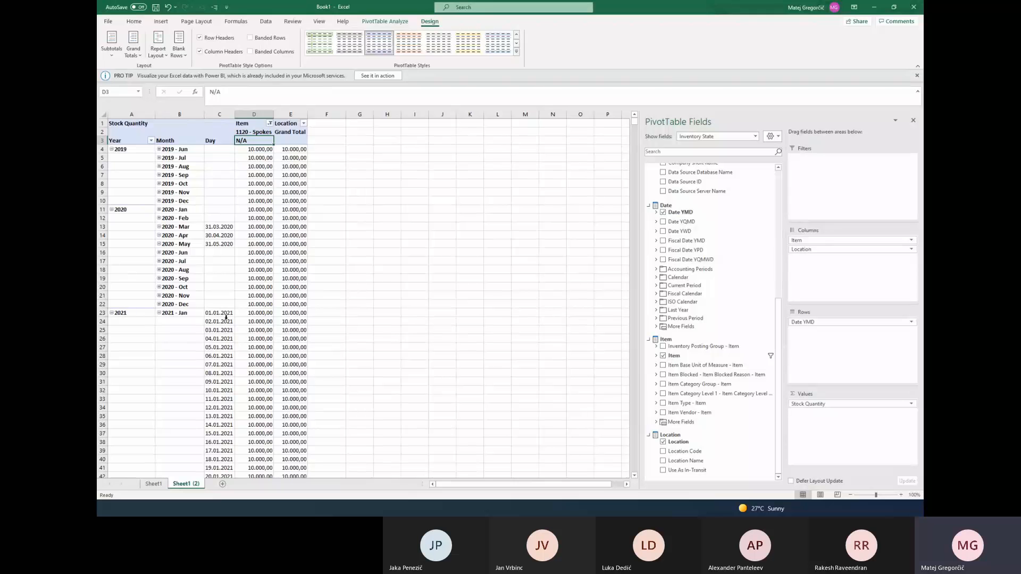
scroll(228, 319, down, 4)
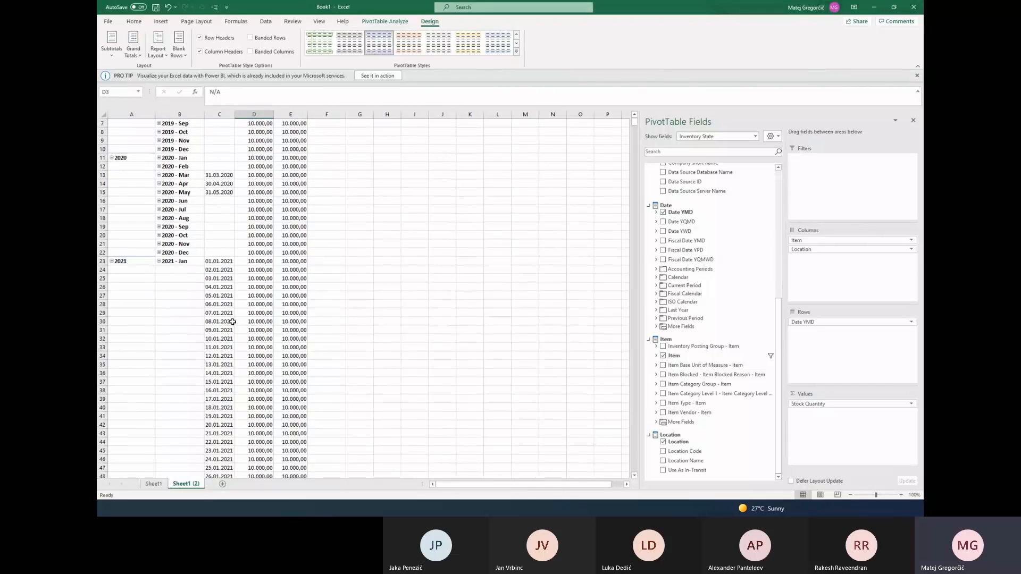
scroll(230, 266, up, 2)
click(220, 261)
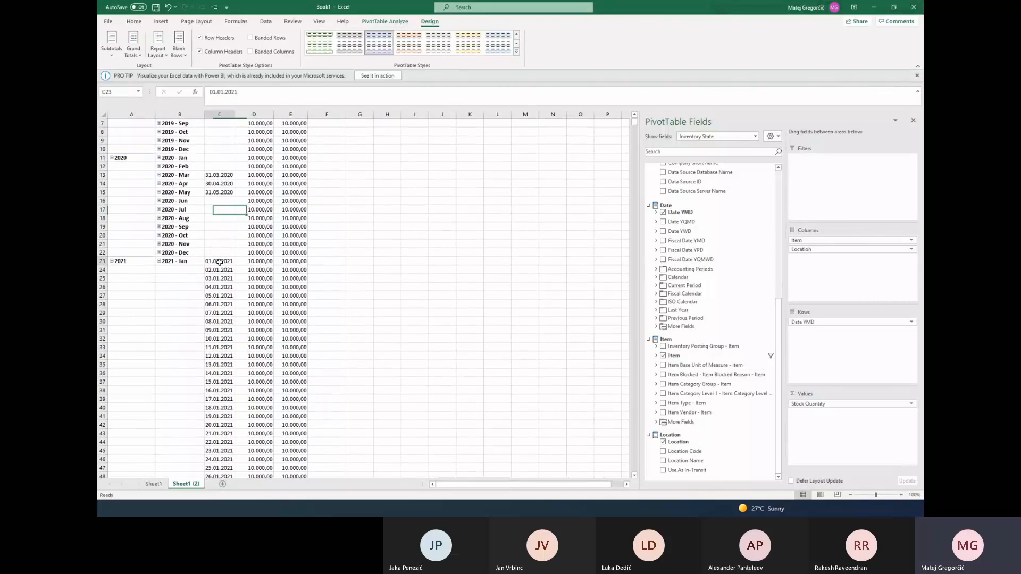
scroll(219, 265, up, 2)
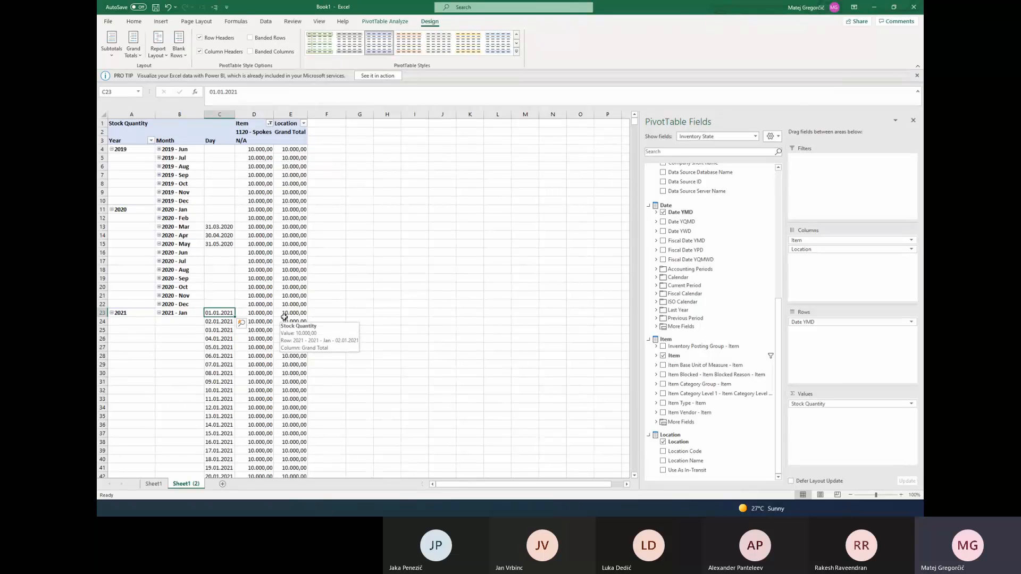
Expand all 2020 months to their daily level and select the dates and stock quantities from January through November
click(238, 213)
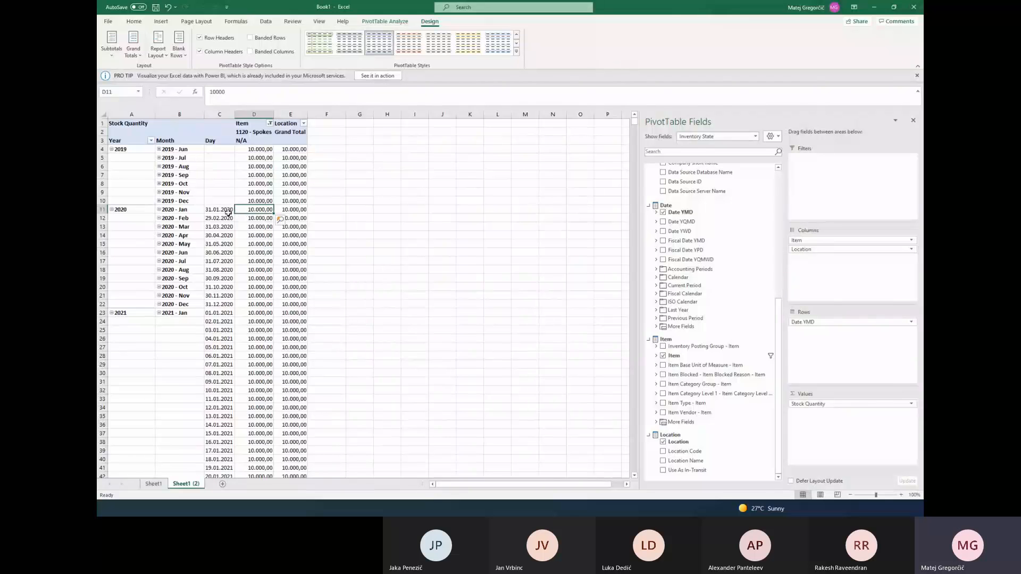
drag(228, 213, 261, 296)
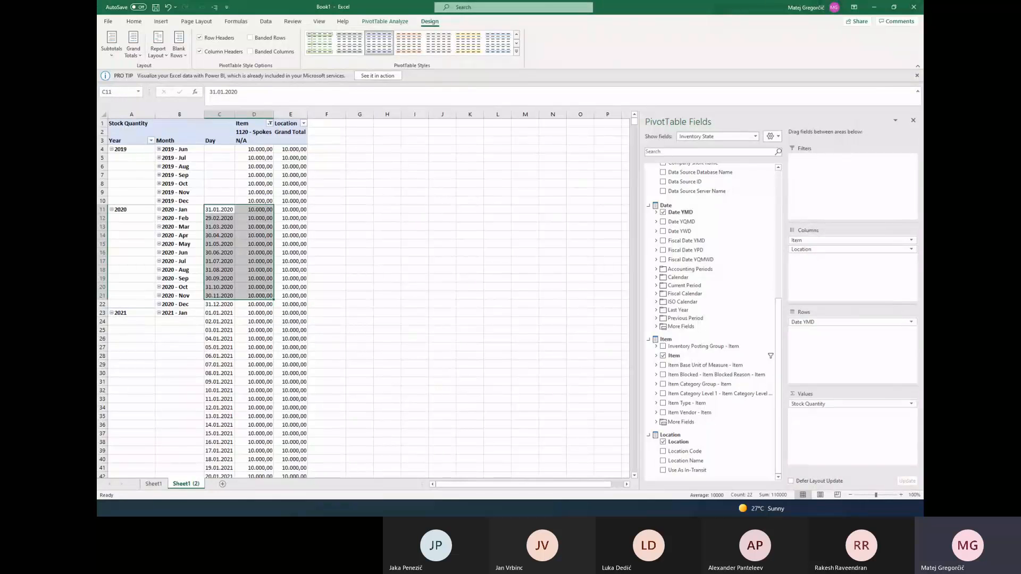
In BI4Dynamics NAV, clear the daily-calculation period of the Inventory properties and view the interval options for balances outside it
key(alt+Tab)
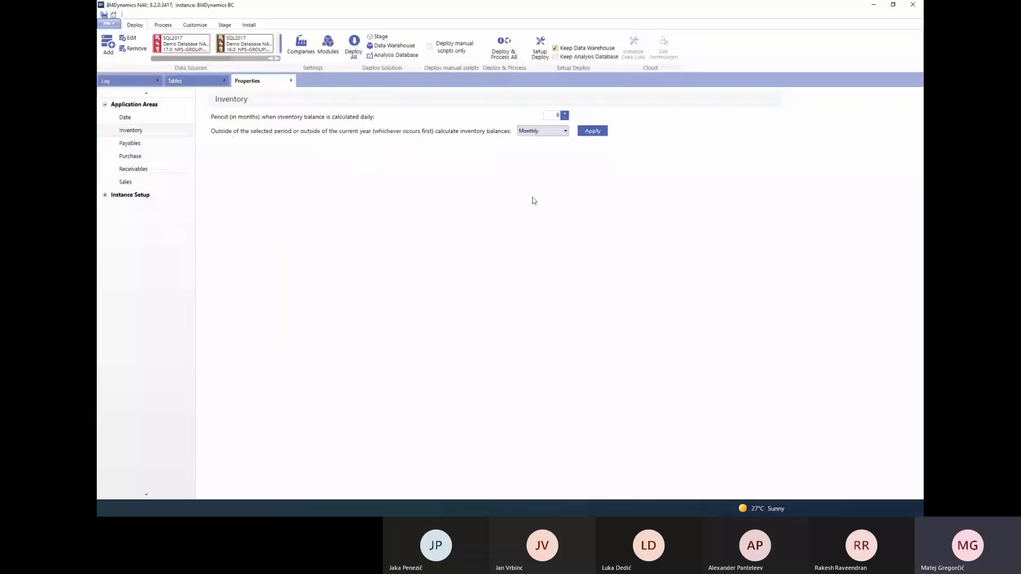
double_click(558, 115)
text(3)
drag(551, 114, 560, 115)
key(BackSpace)
click(566, 131)
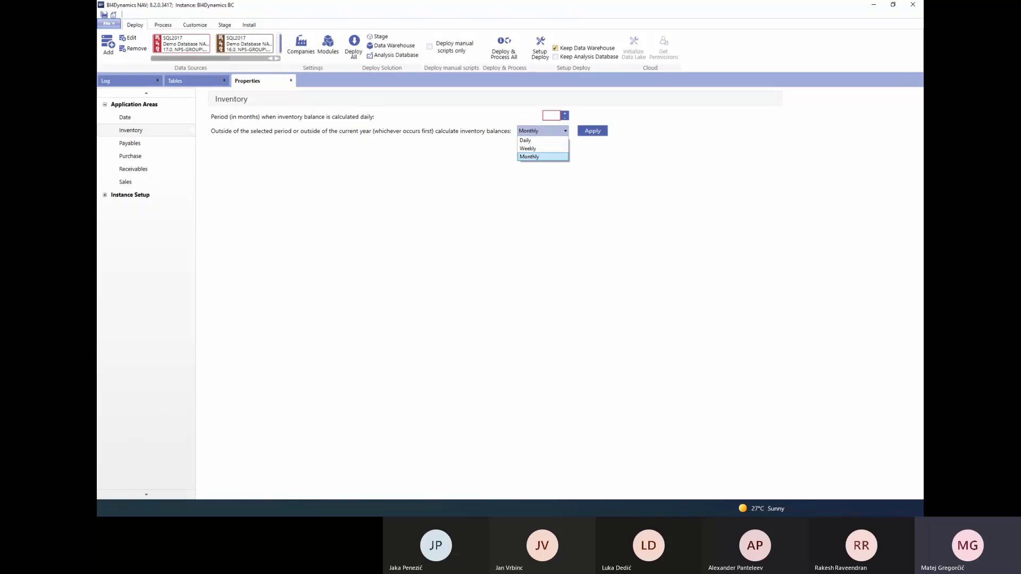
Switch to Excel and check the 2020 - Jan month against its day entry in the pivot table
key(alt+Tab)
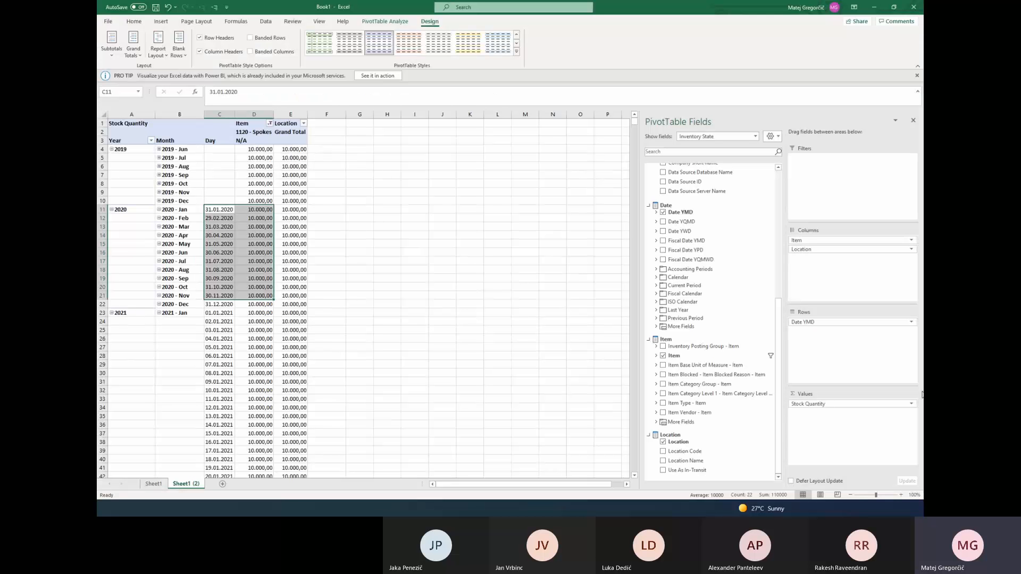
click(161, 209)
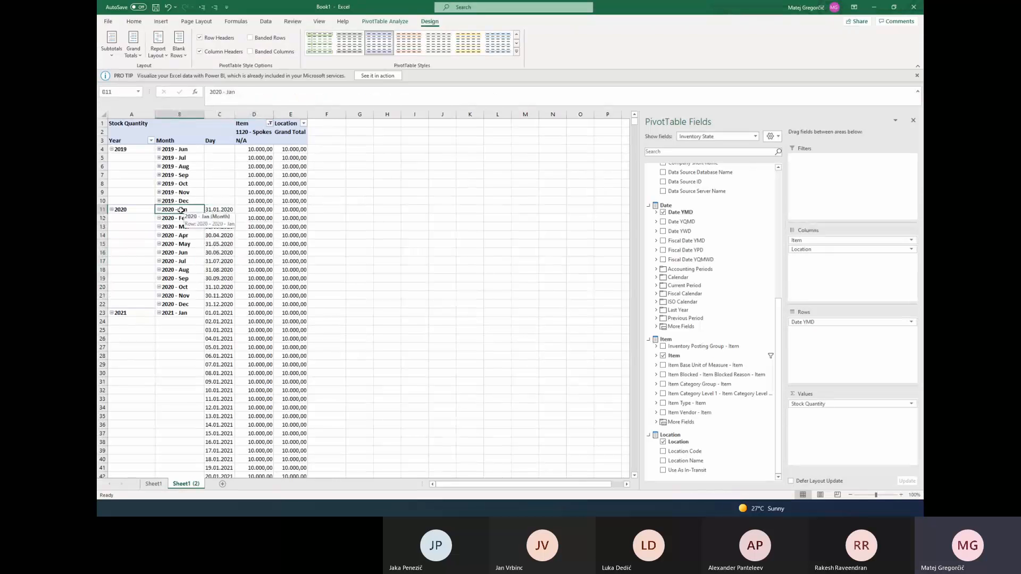
click(227, 209)
Return to BI4Dynamics NAV and review the balance calculation properties of Payables and Receivables
key(alt+Tab)
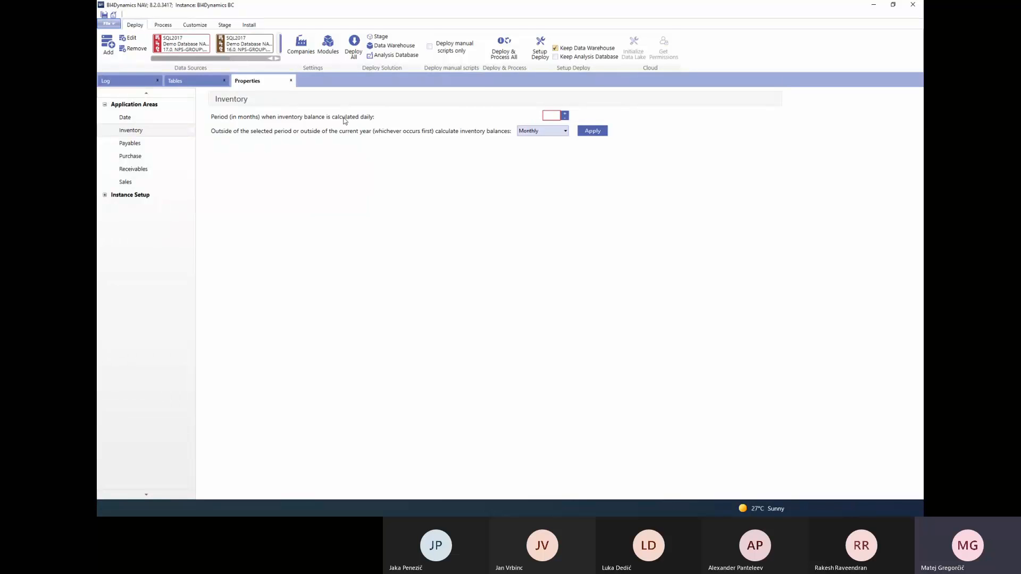
click(151, 153)
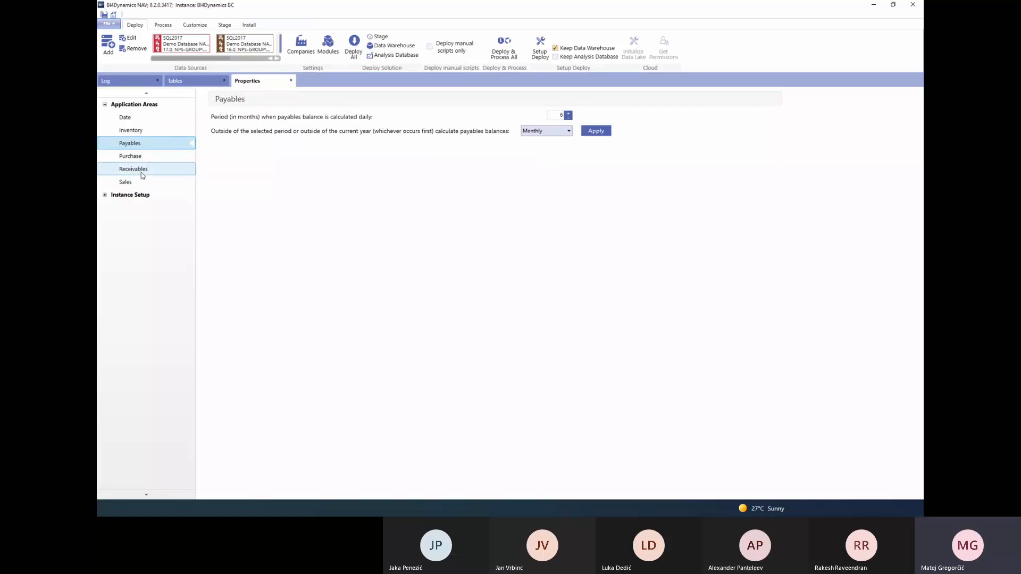
click(142, 170)
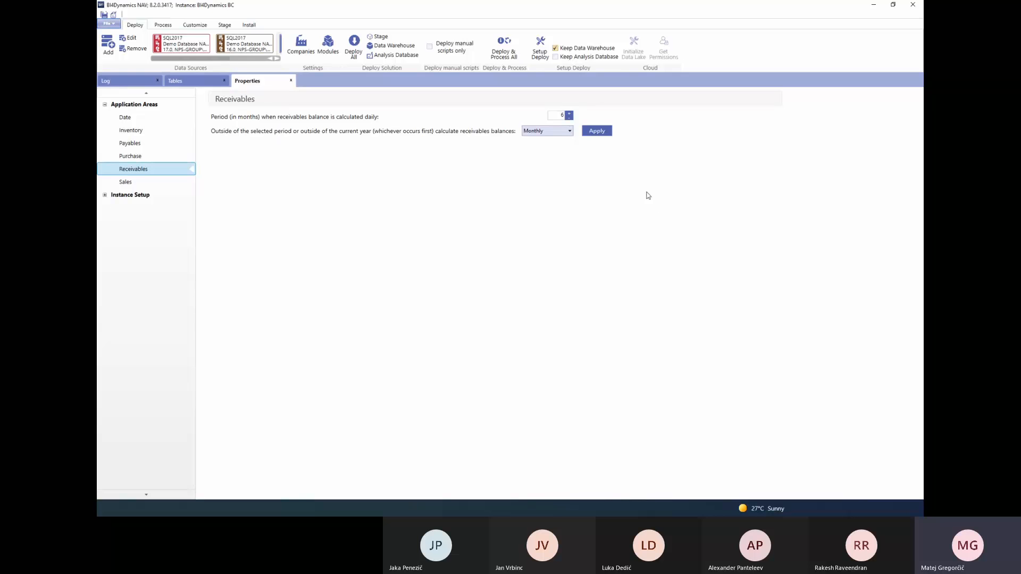
Review the Purchase Receipt Date options in the Purchase properties and the Sales Delivery Date options in the Sales properties
click(137, 158)
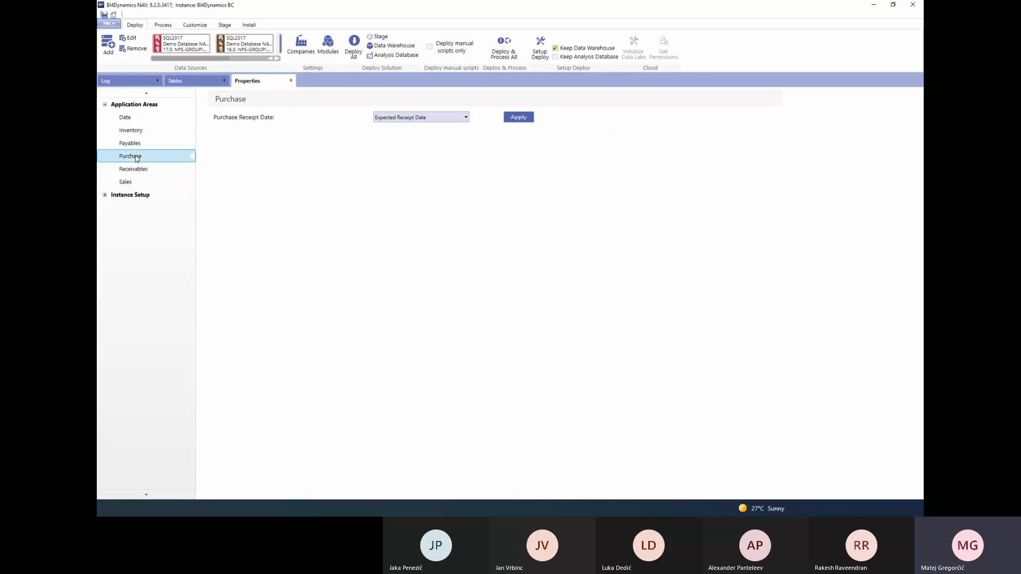
click(134, 182)
click(137, 157)
click(396, 118)
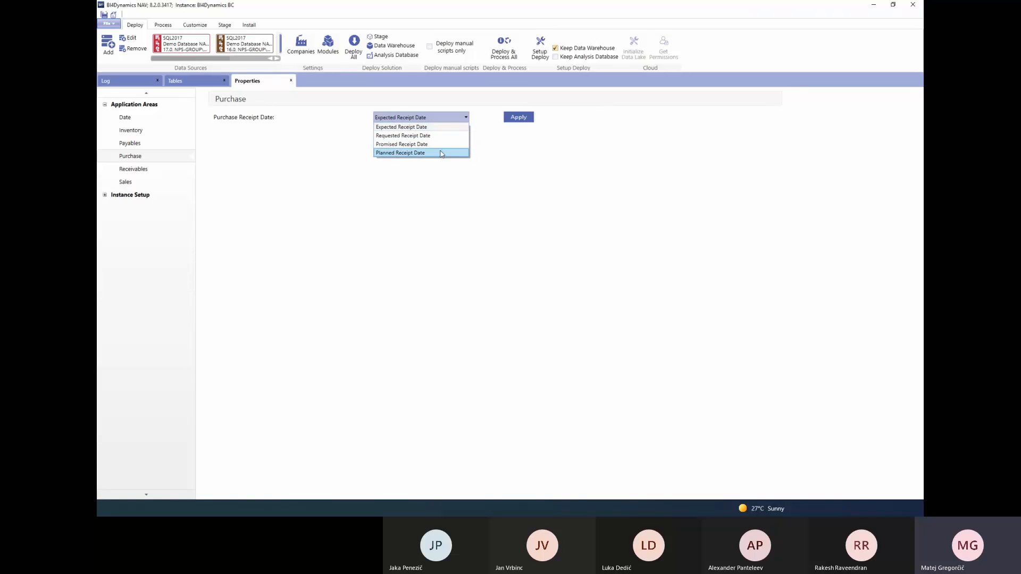
click(151, 185)
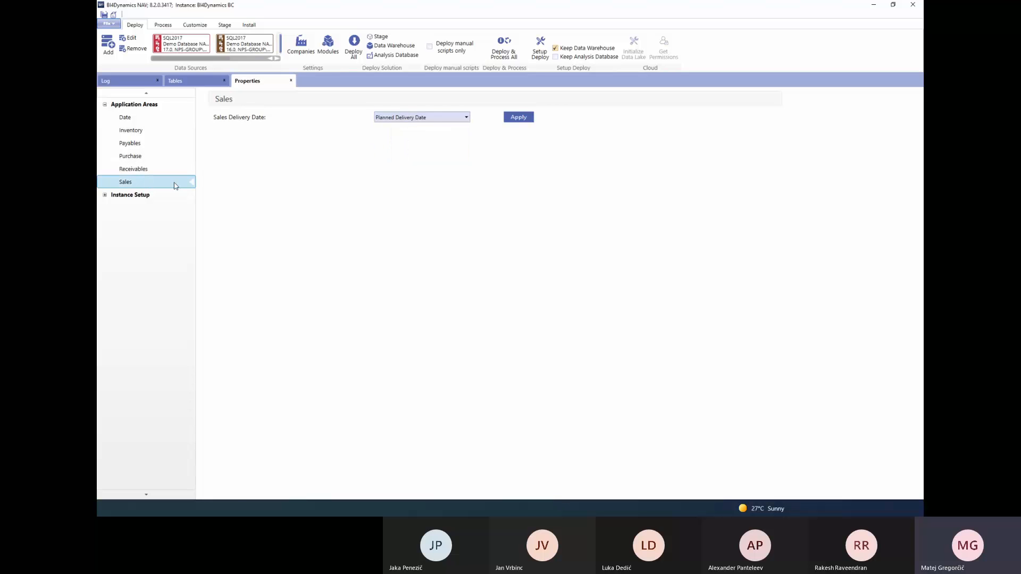
click(428, 118)
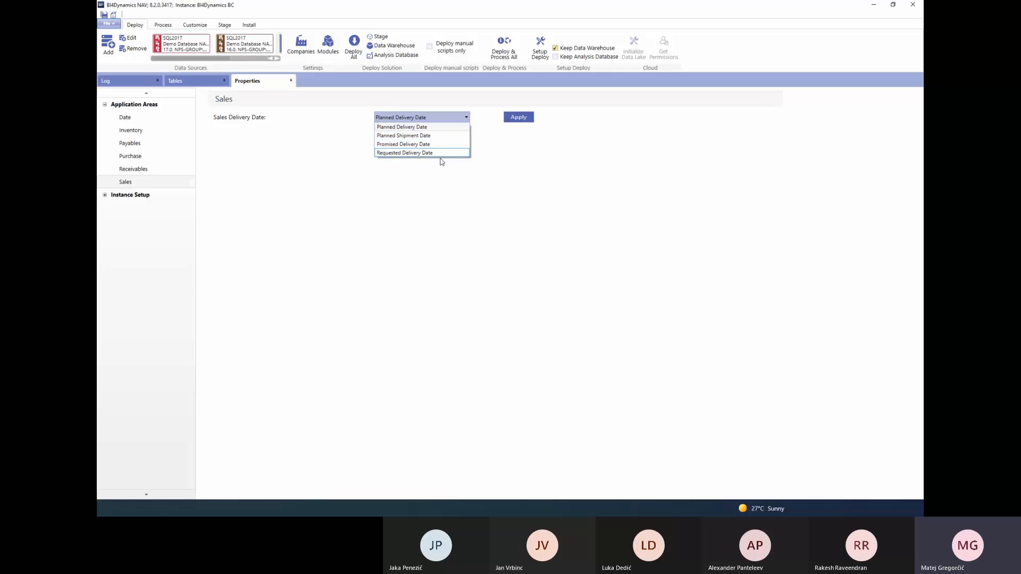
Switch to Excel, duplicate the Sheet1 (2) worksheet and remove Stock Quantity from the copied pivot table's values
key(alt+Tab)
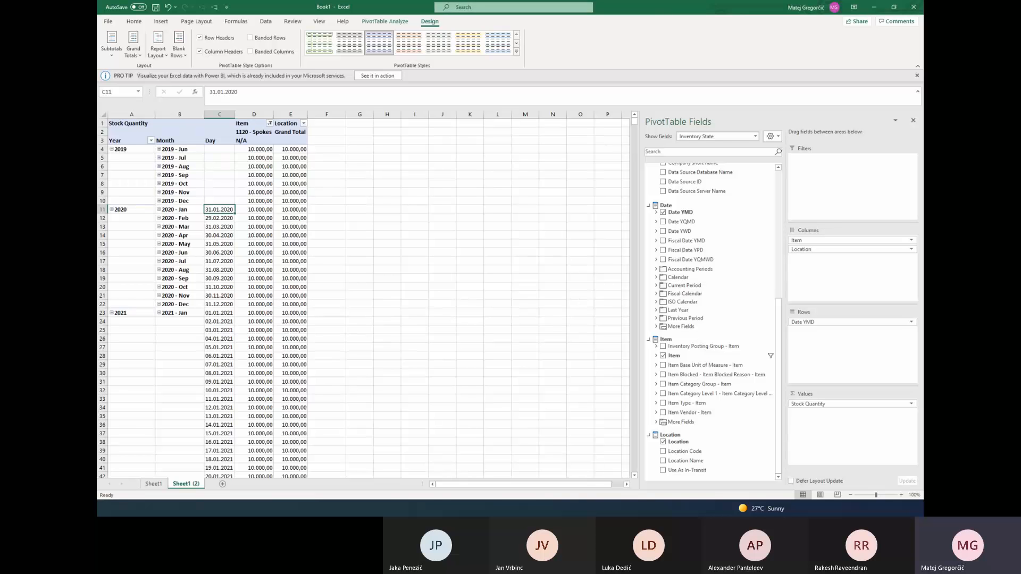
ctrl+drag(189, 484, 220, 483)
drag(819, 404, 685, 402)
Show only the Sales Delivery fields in the pivot table's field list
click(755, 136)
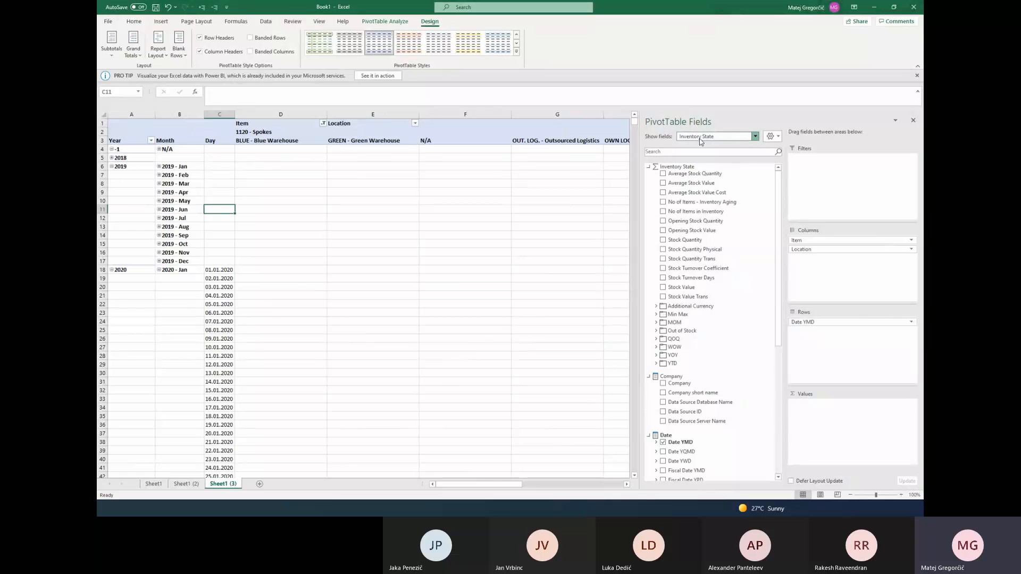
scroll(706, 282, down, 2)
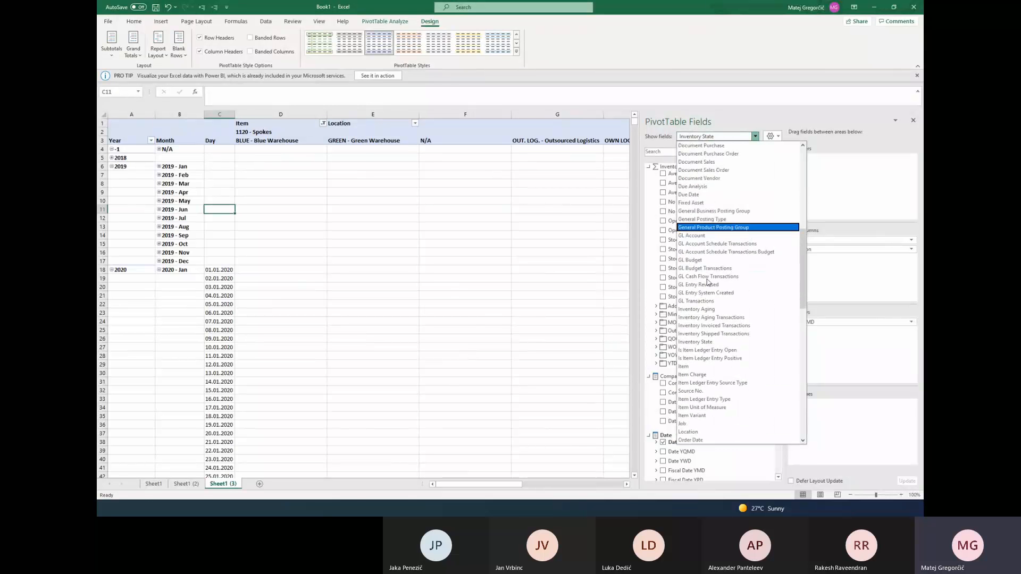
scroll(707, 282, down, 12)
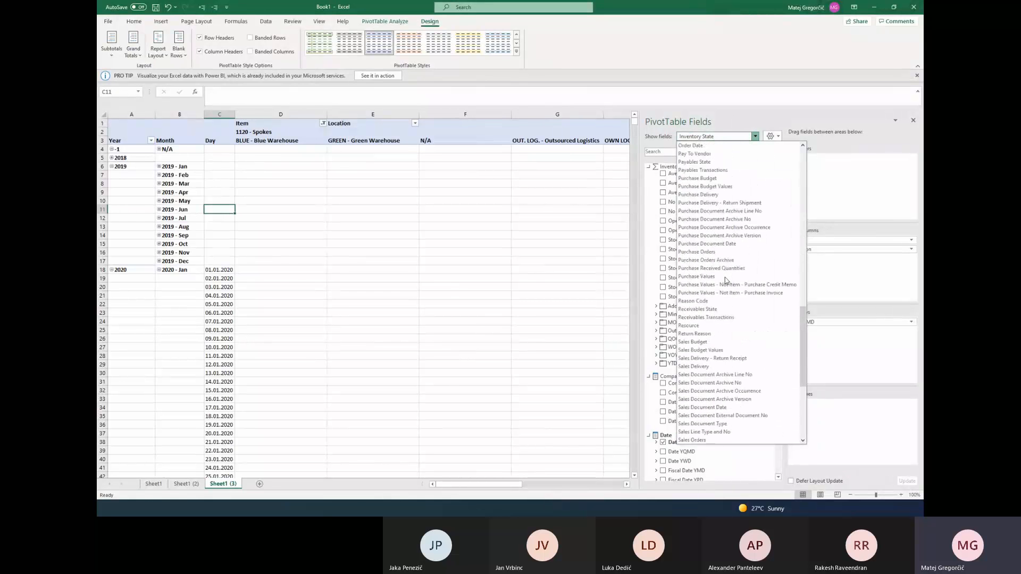
scroll(725, 280, down, 2)
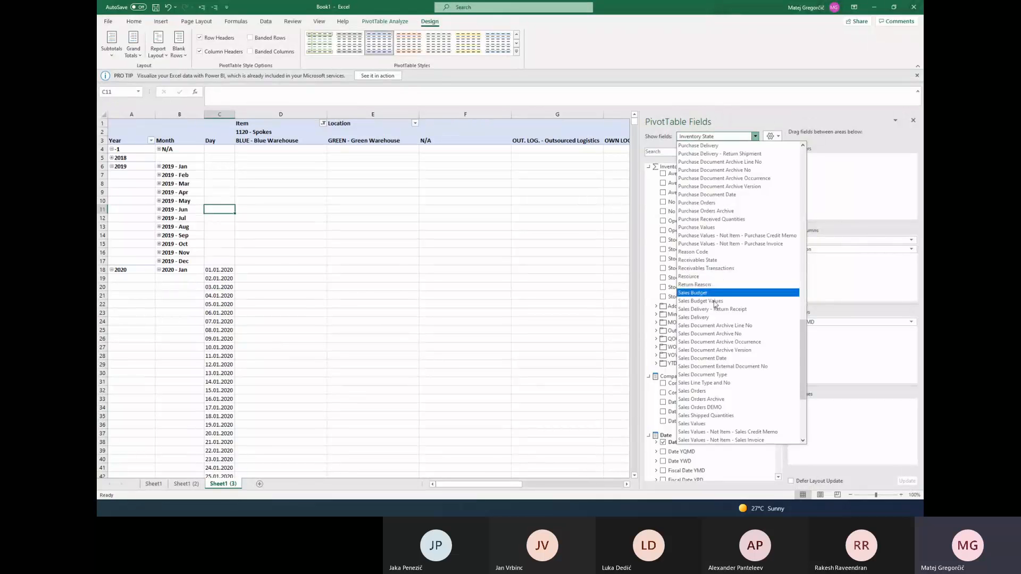
click(707, 318)
Remove Location and Item from the pivot table's columns and add Amount - Sales Delivery as its only value
drag(812, 250, 529, 264)
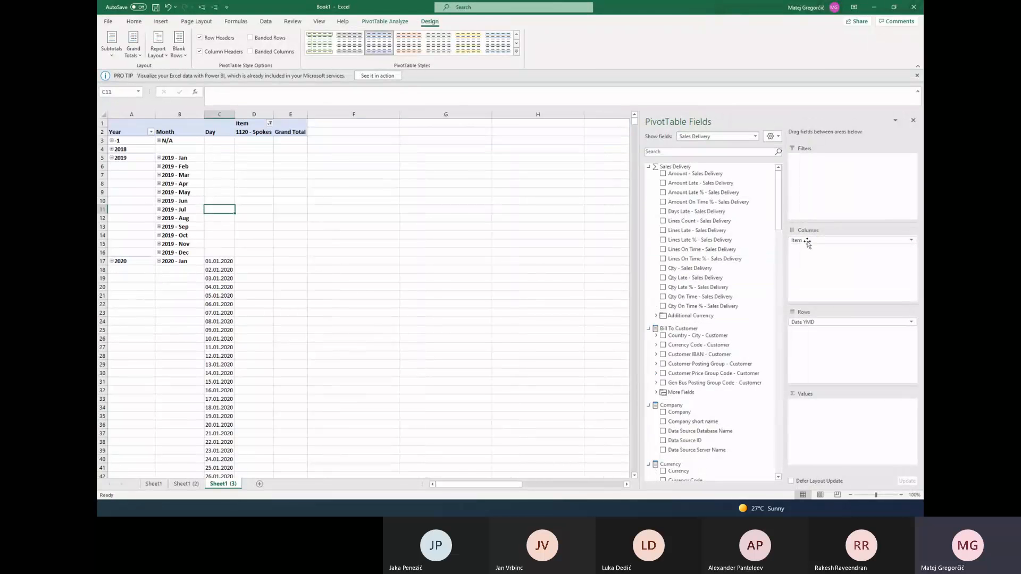
drag(806, 242, 495, 255)
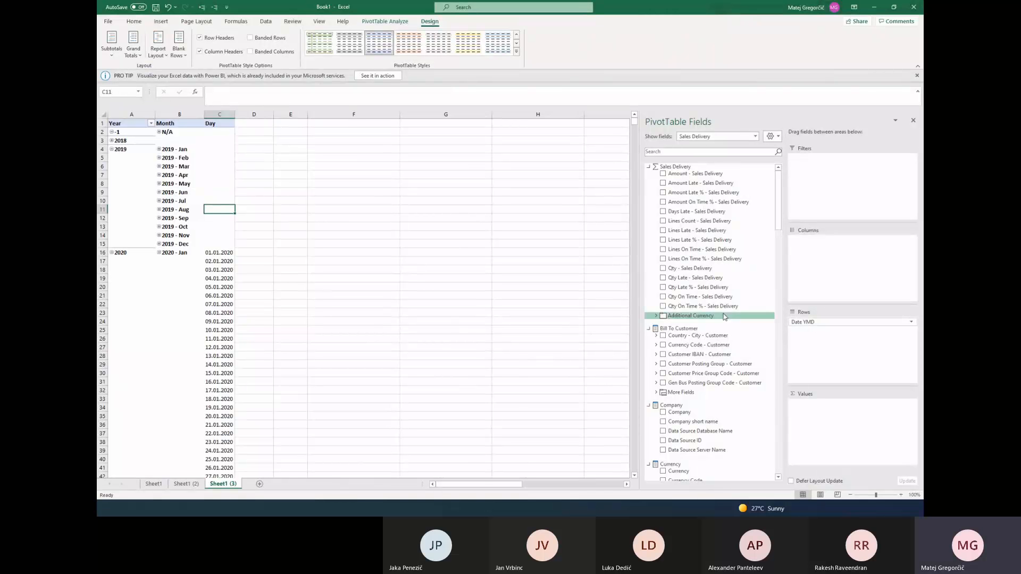
click(663, 174)
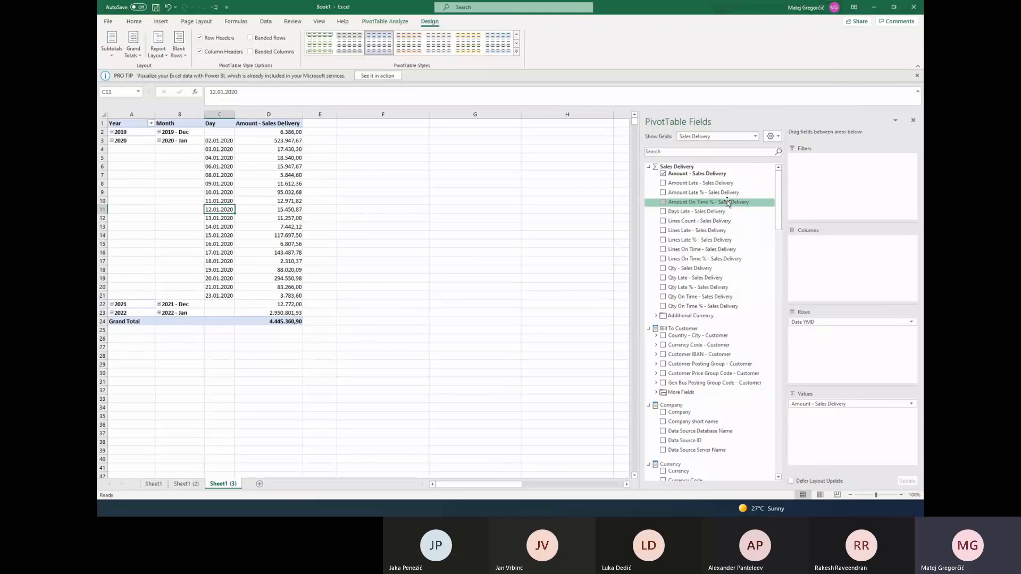
click(664, 212)
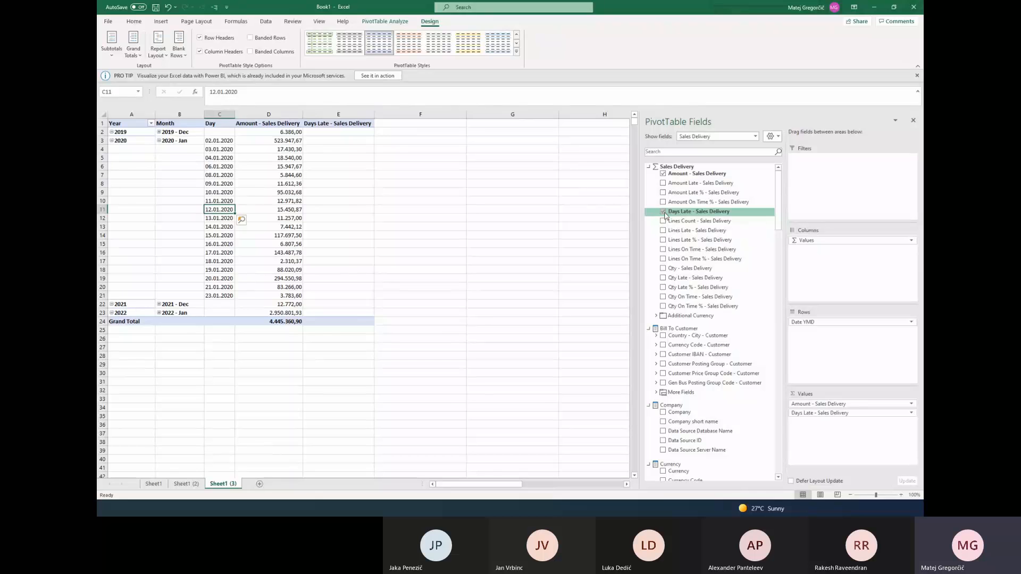
click(663, 212)
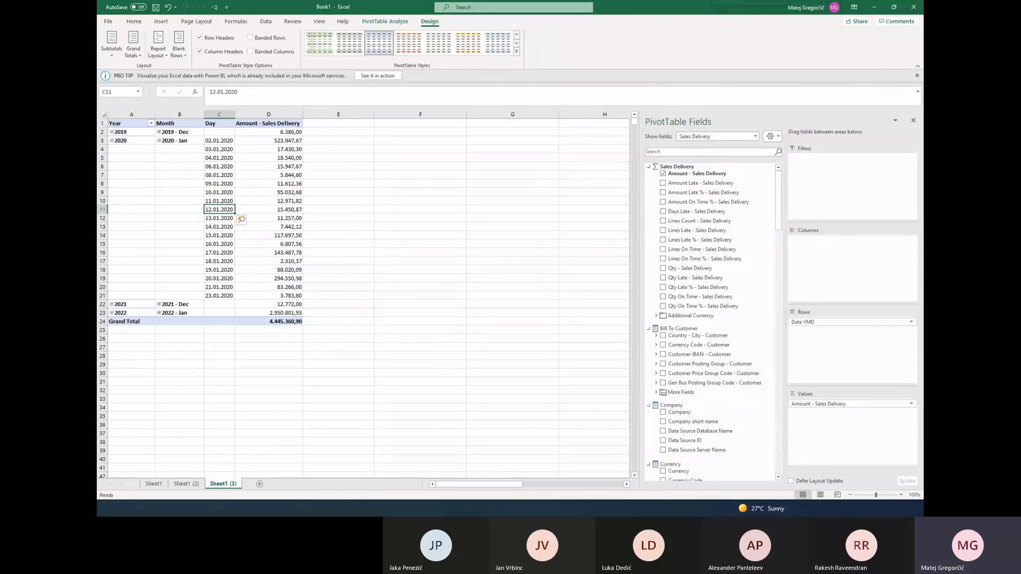
Return to BI4Dynamics NAV and review the Sales Delivery Date options and the Purchase Receipt Date property
key(alt+Tab)
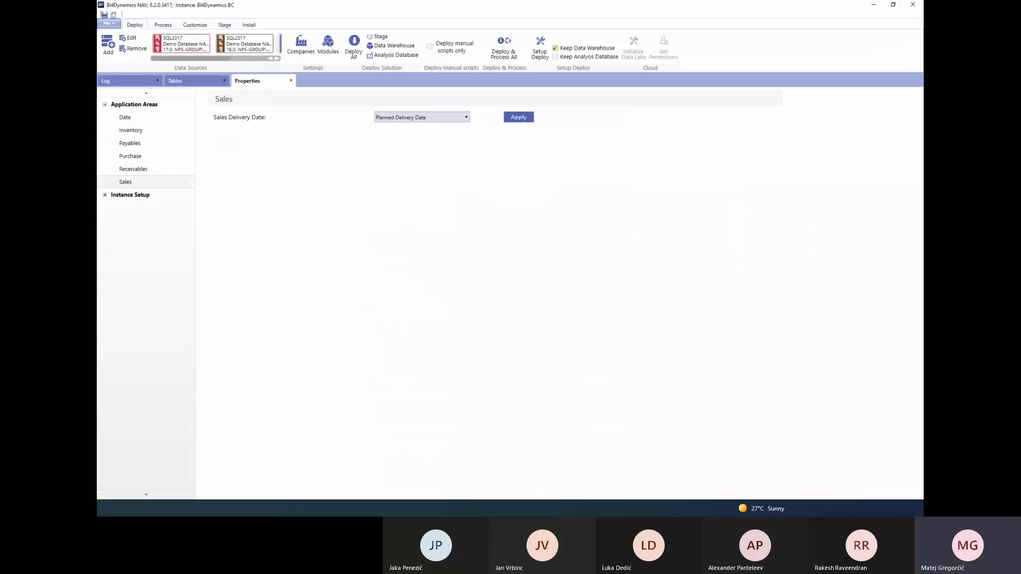
click(158, 182)
click(427, 117)
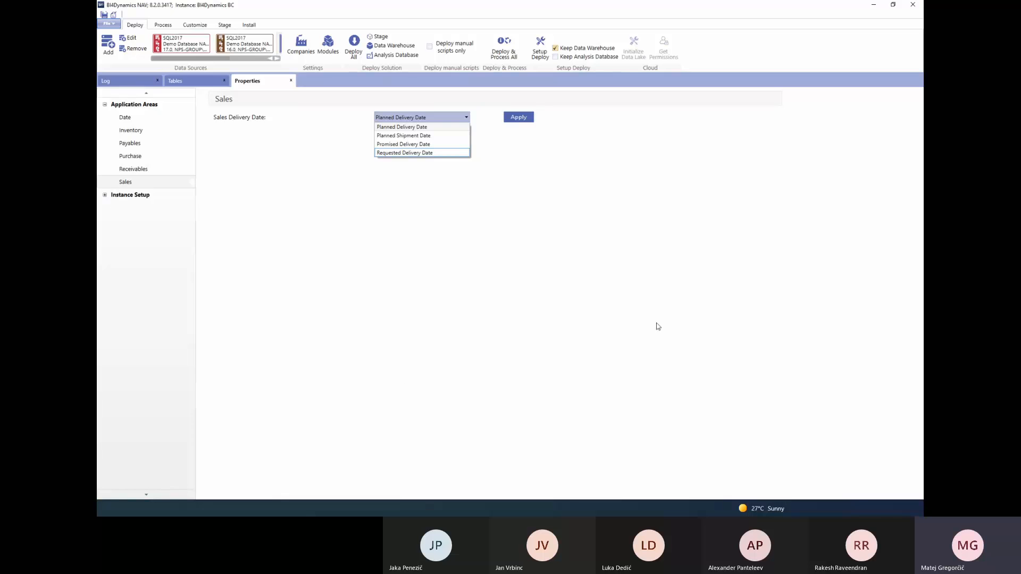
click(426, 117)
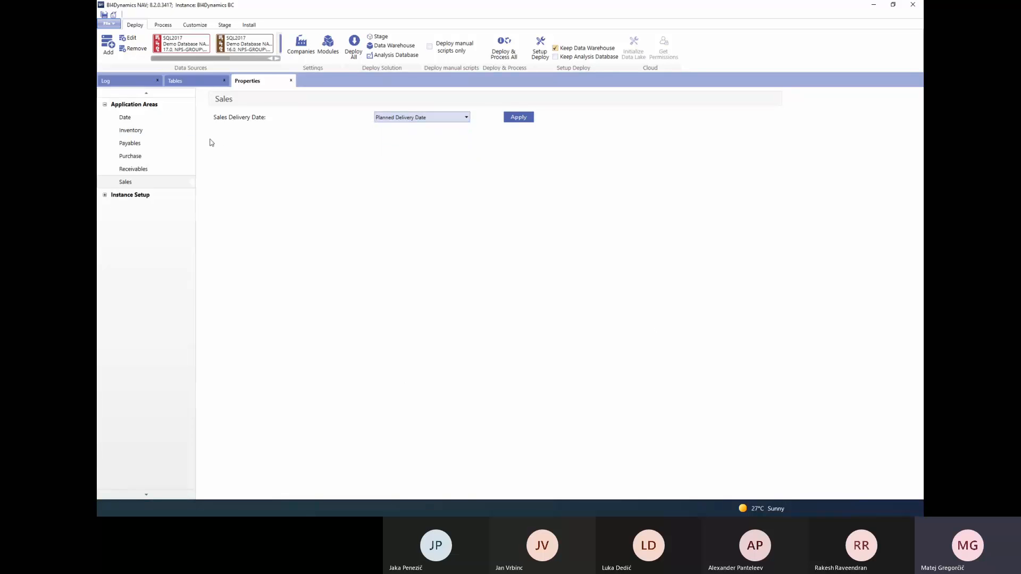
click(134, 159)
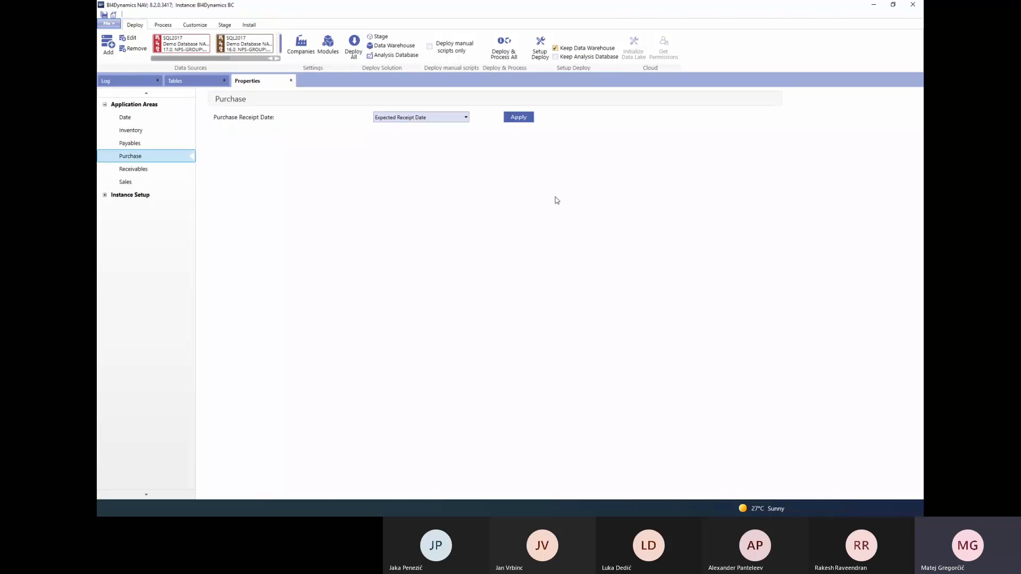
key(alt+Tab)
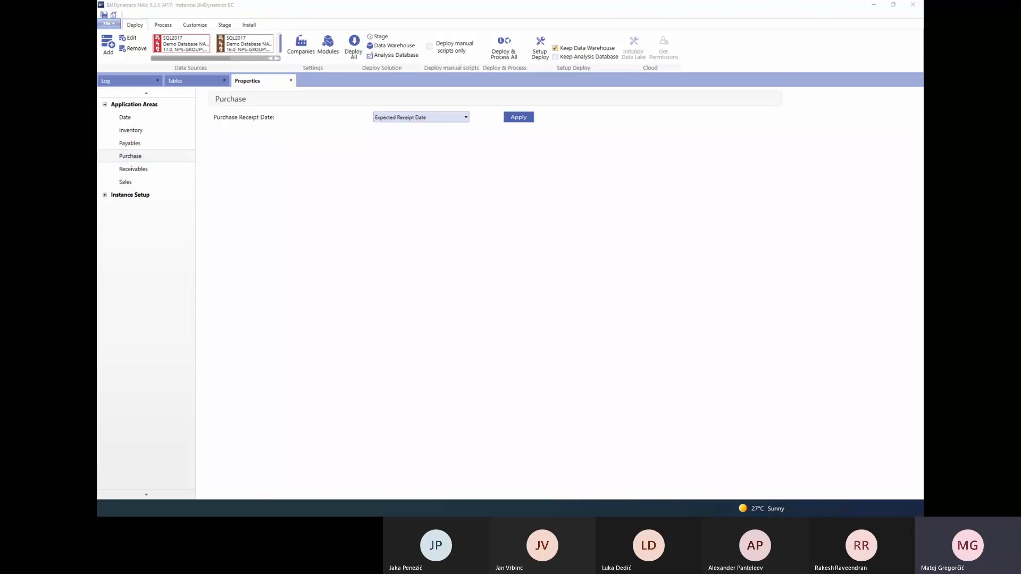